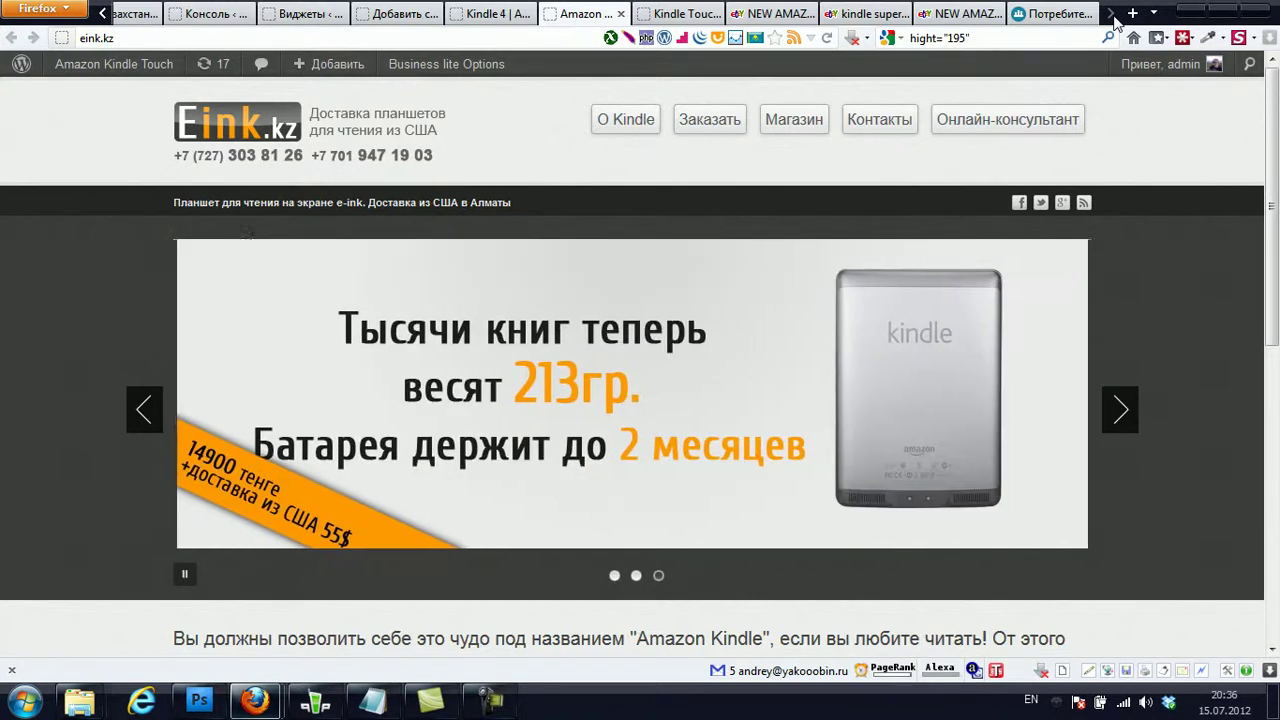
- Leave the eink.kz home page and bring up the already open Satu.kz tab
click(1058, 14)
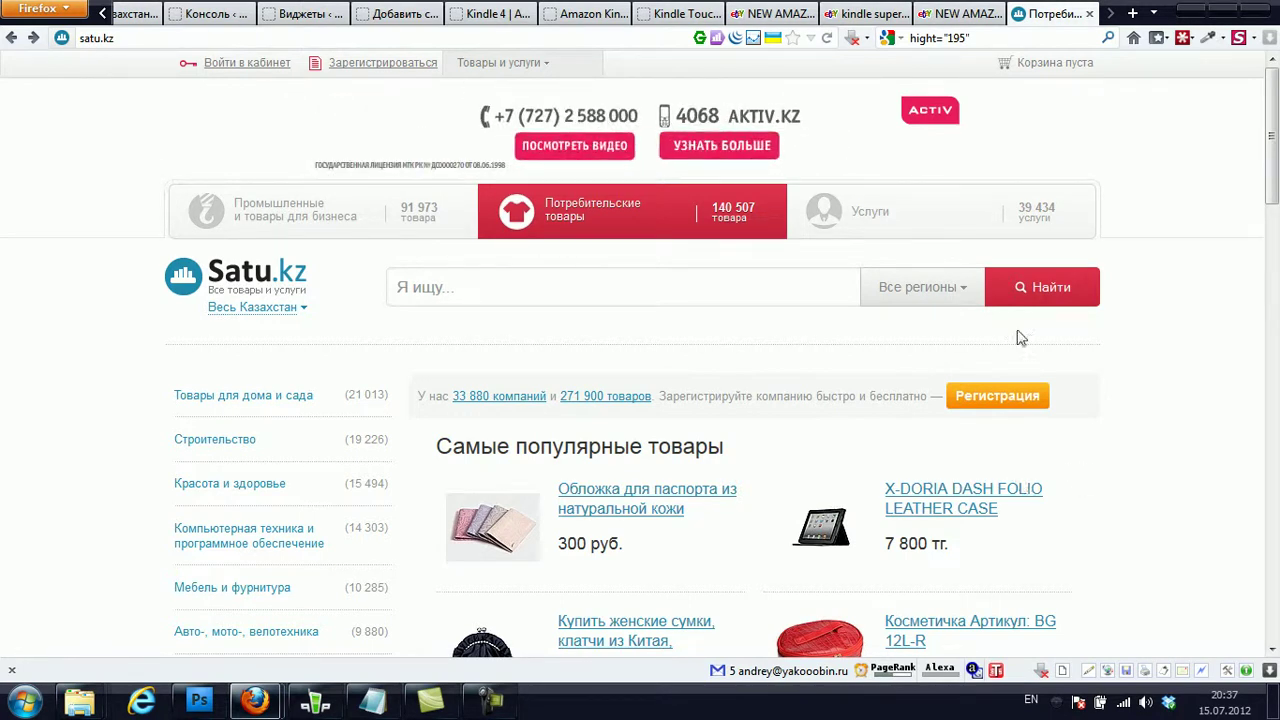
- Open the Satu.kz company registration form with the orange 'Регистрация' button
click(997, 397)
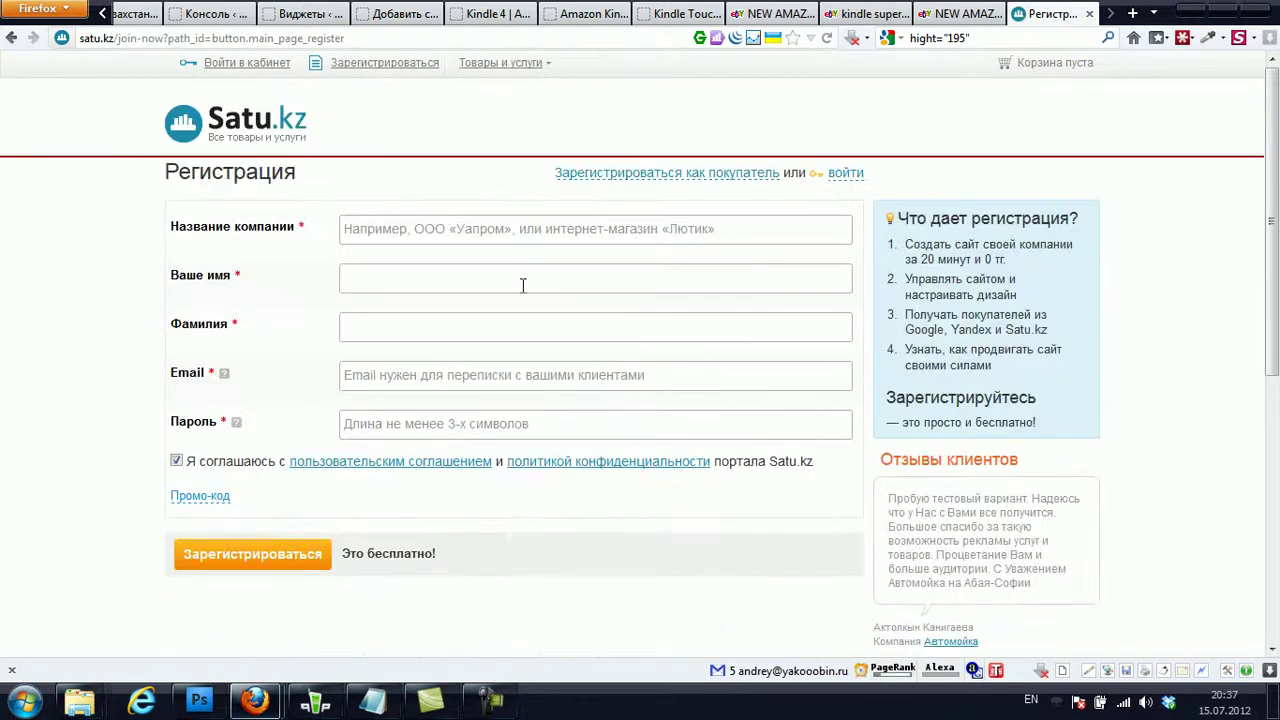
- Enter company name EINK, then the contact's first name and surname from the suggestions
click(500, 224)
text(EINK)
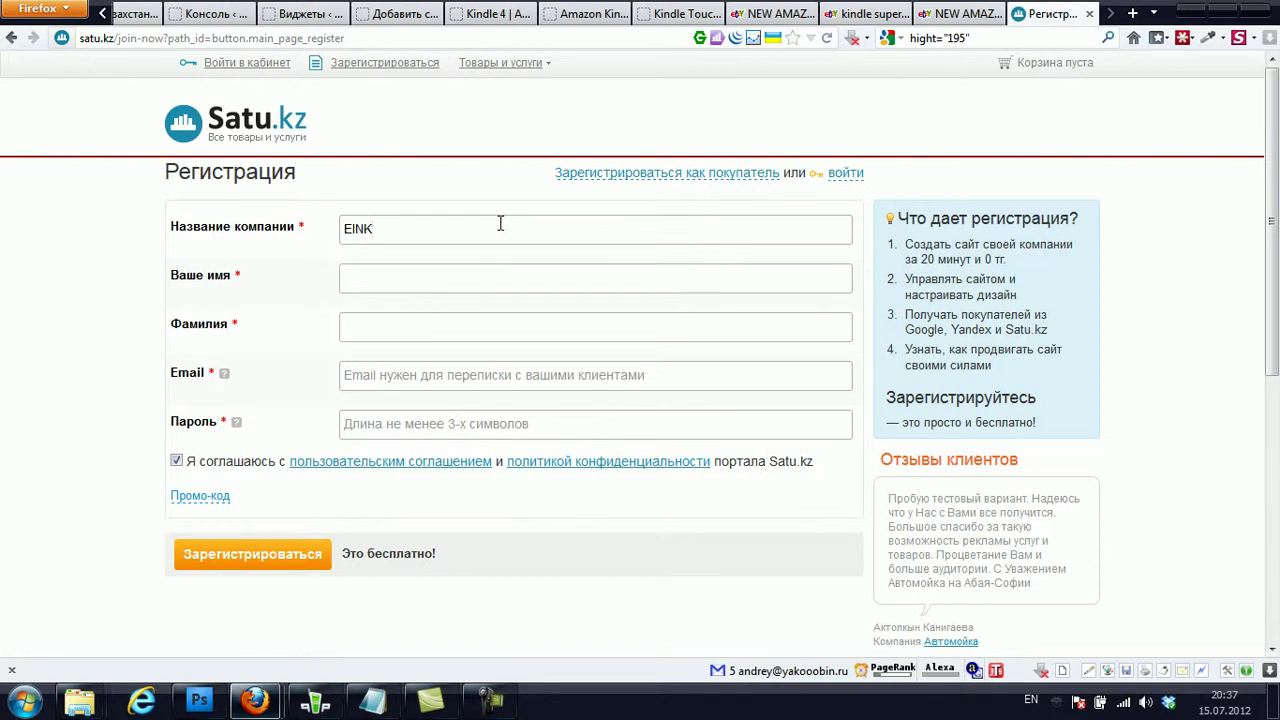
click(409, 272)
text(An)
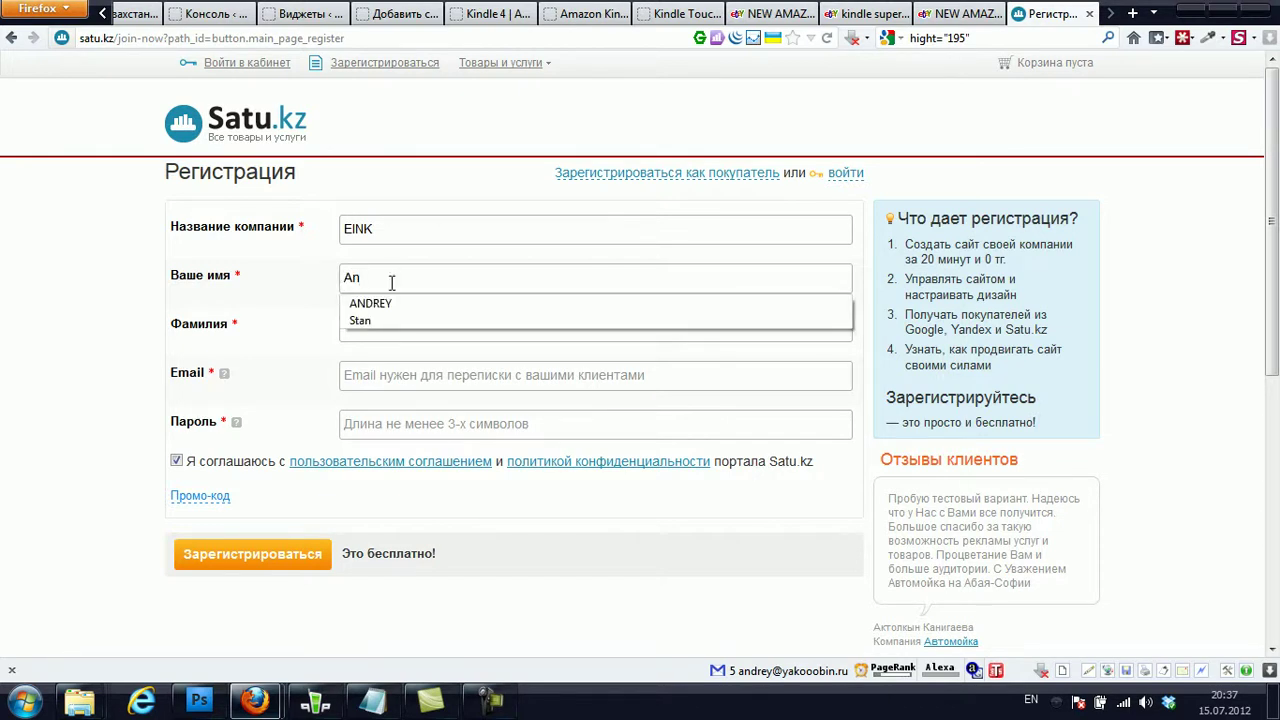
click(385, 303)
click(385, 323)
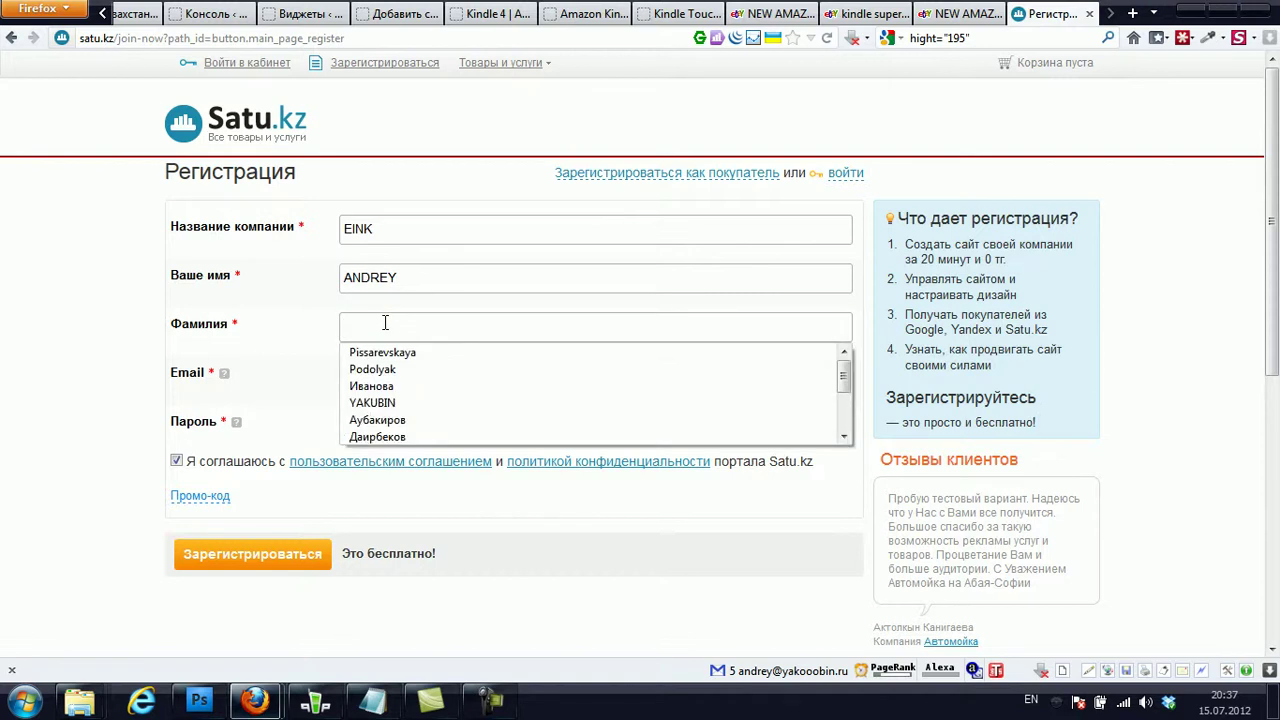
click(380, 403)
- Fill the contact's e-mail from the saved suggestion, set the account password and submit the registration
click(390, 363)
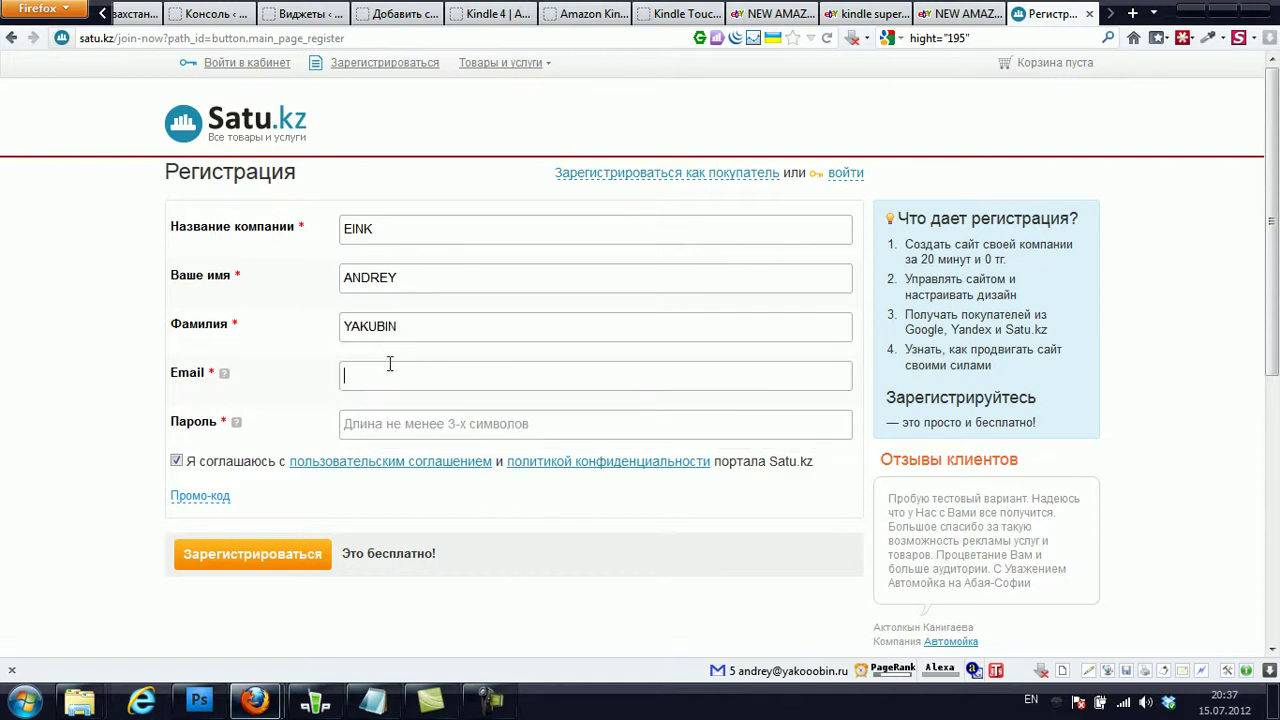
click(390, 363)
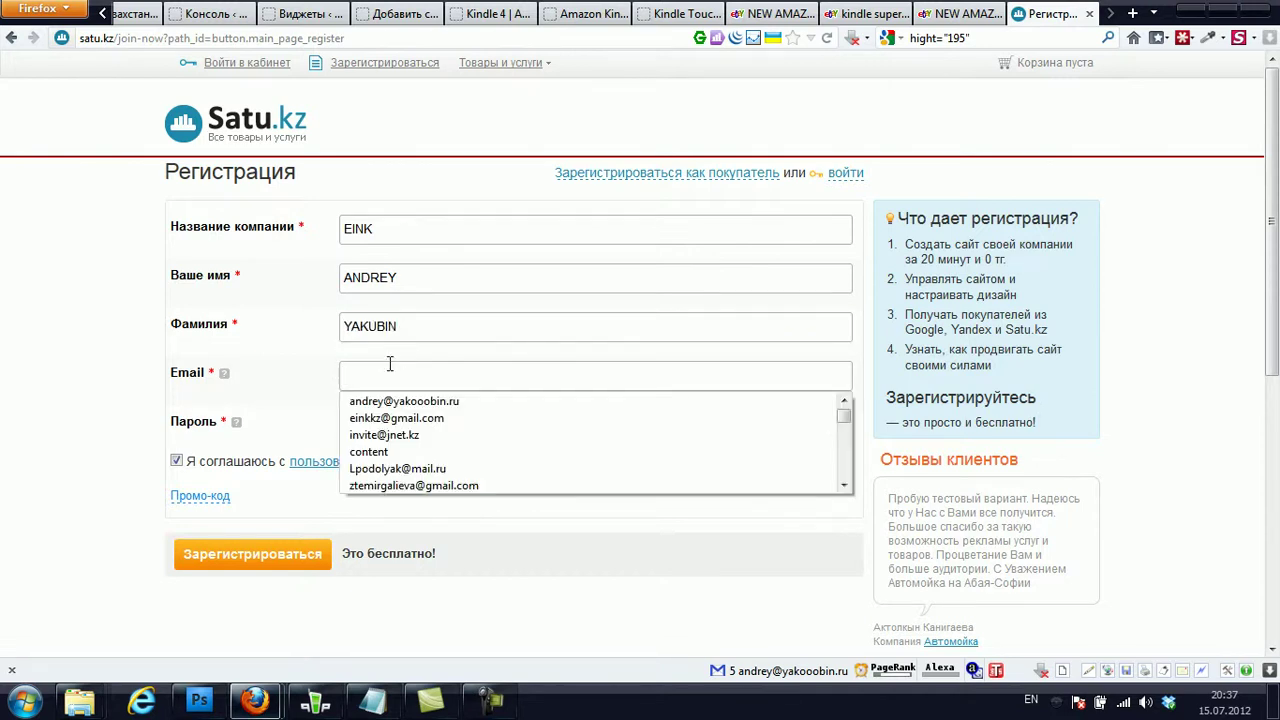
text(g)
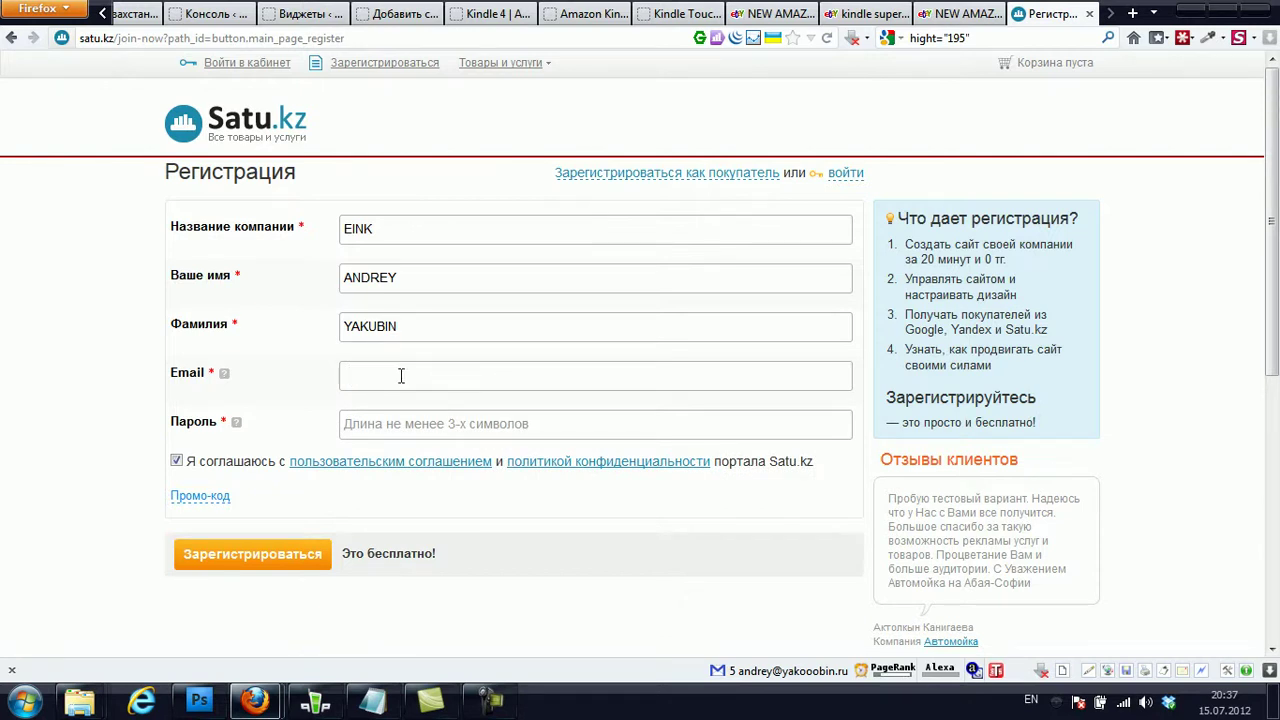
text(ink)
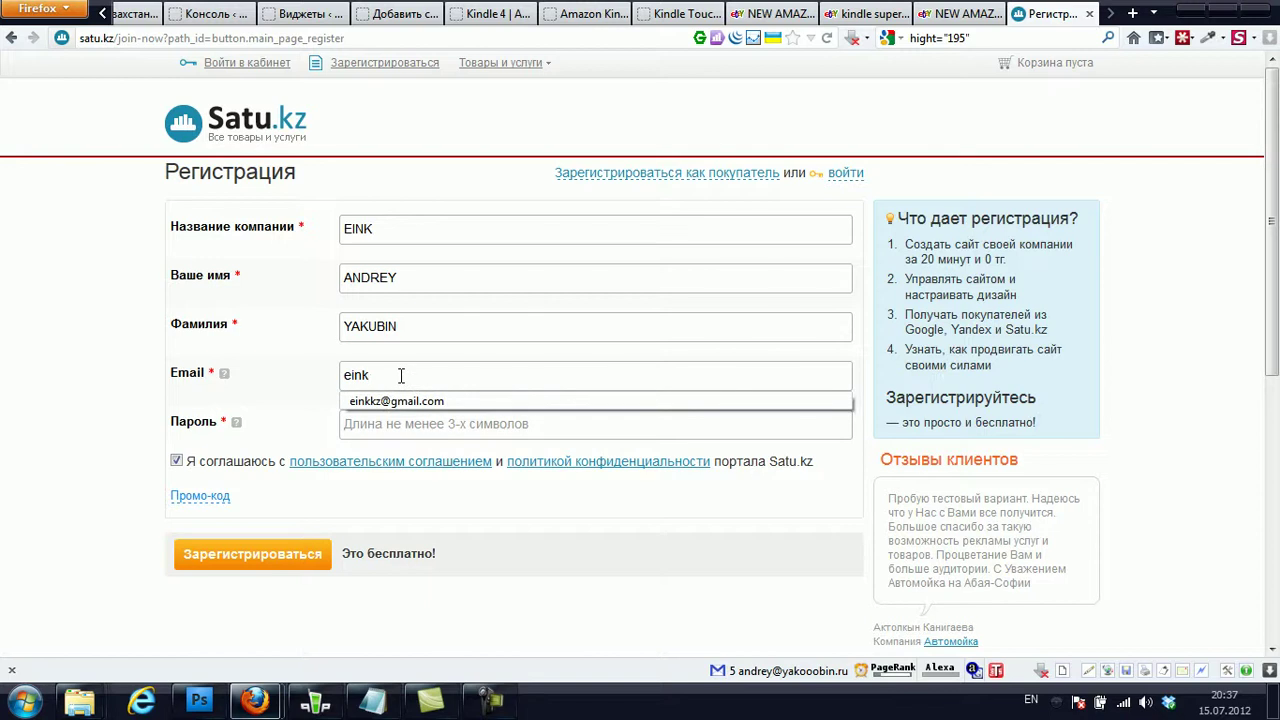
click(390, 401)
click(394, 424)
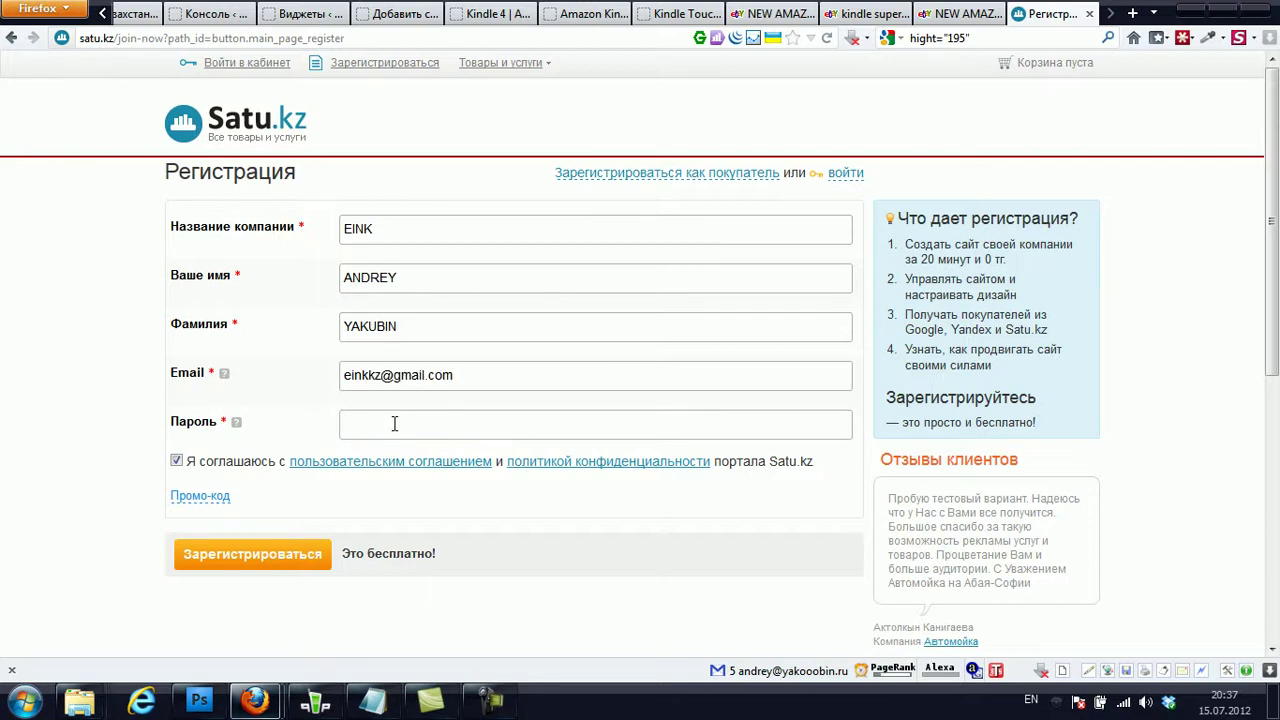
text(******)
key(ctrl+a)
text(******)
click(262, 566)
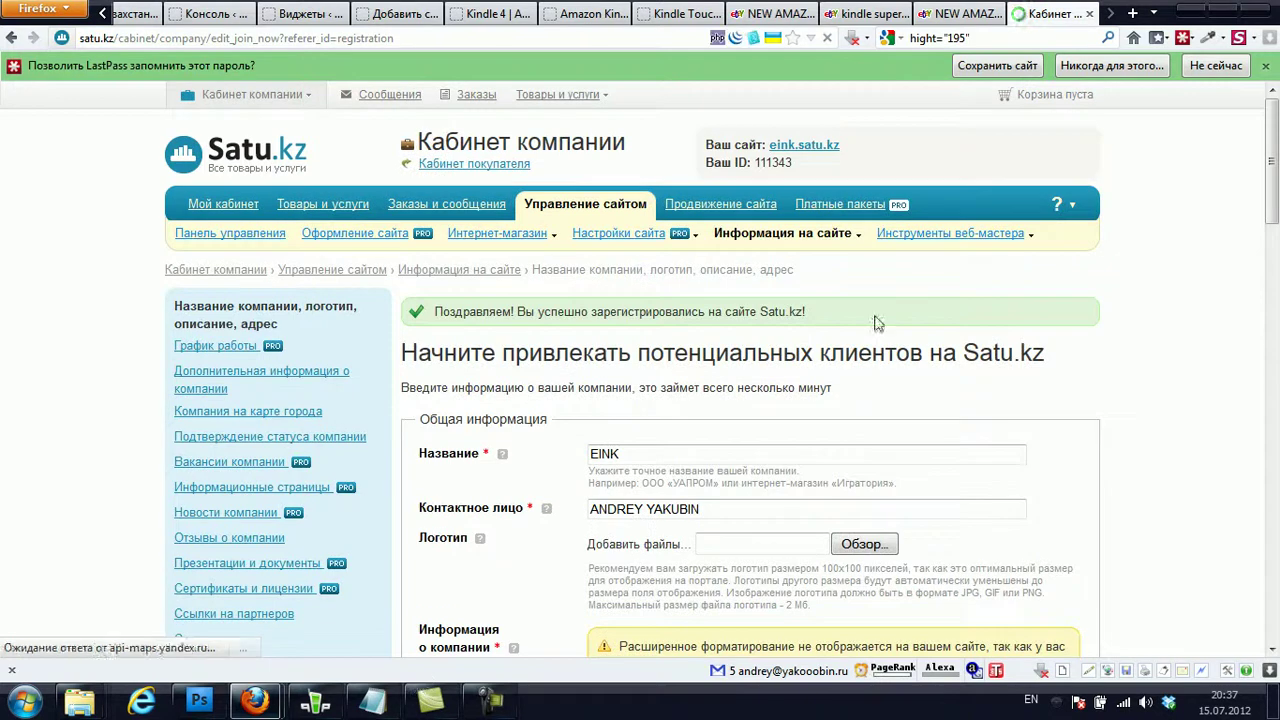
- Save the new Satu.kz login in LastPass and start choosing a logo file under Логотип
click(988, 66)
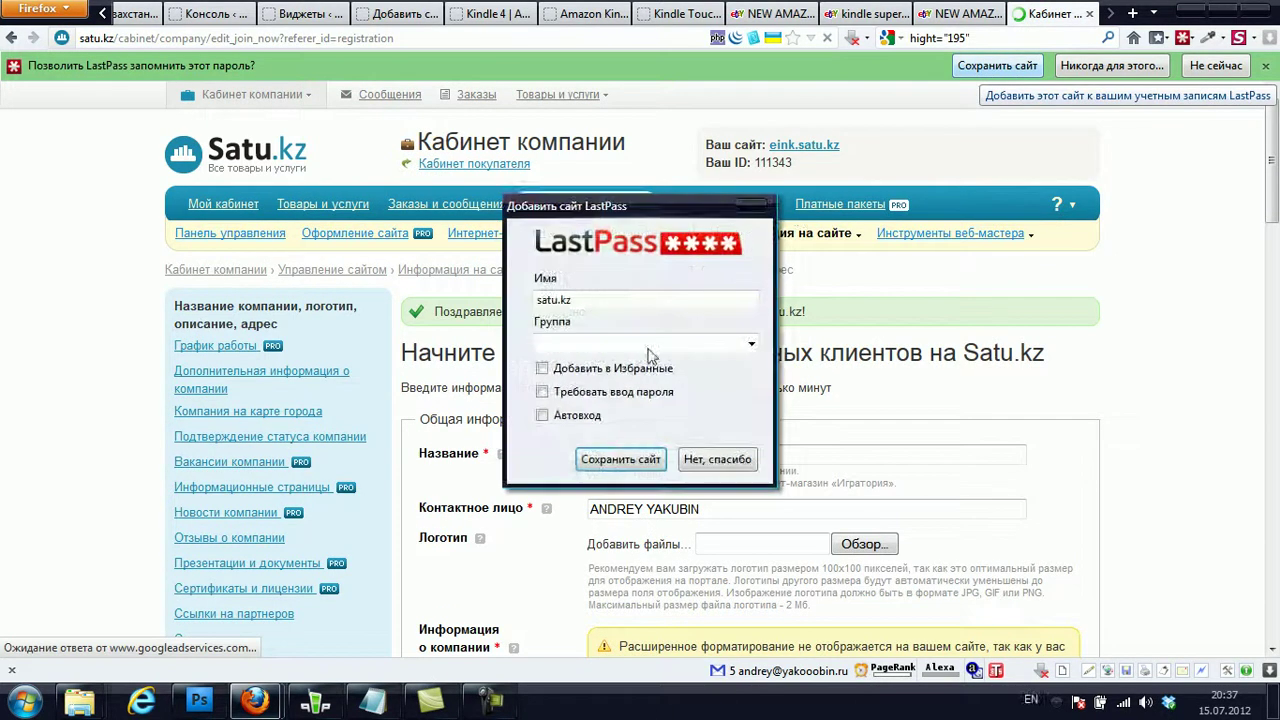
click(614, 460)
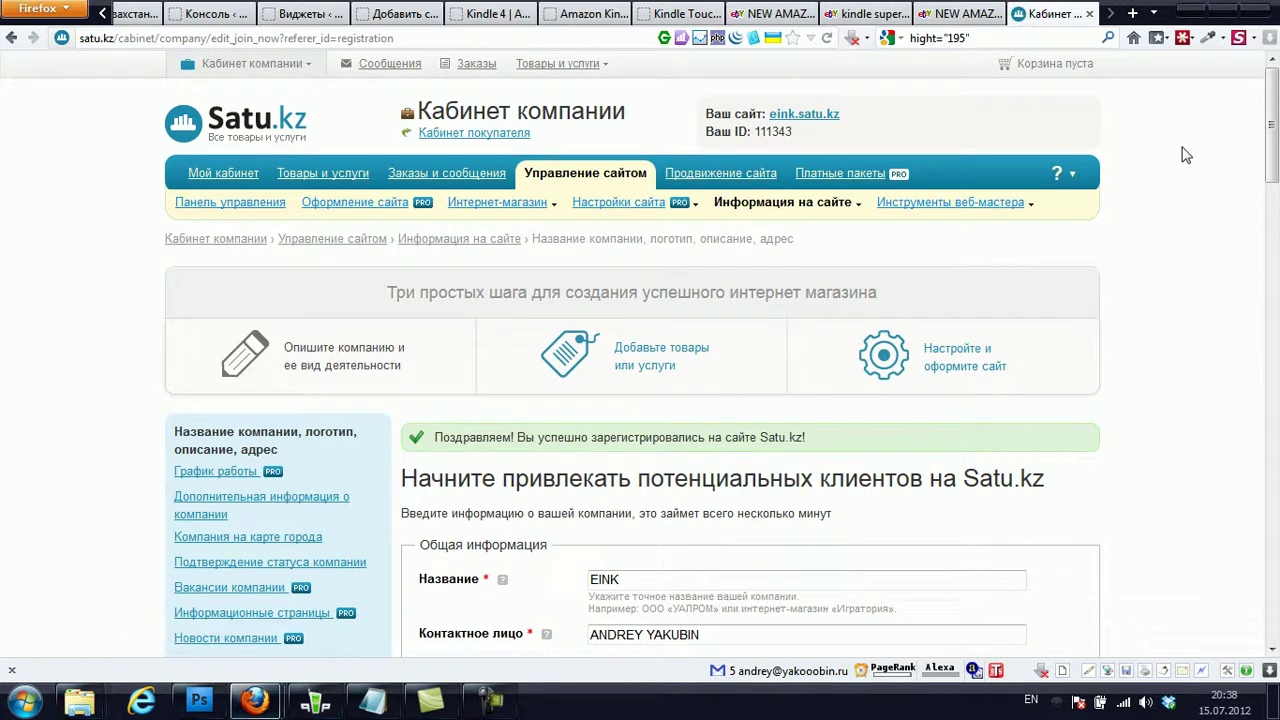
scroll(1173, 150, down, 2)
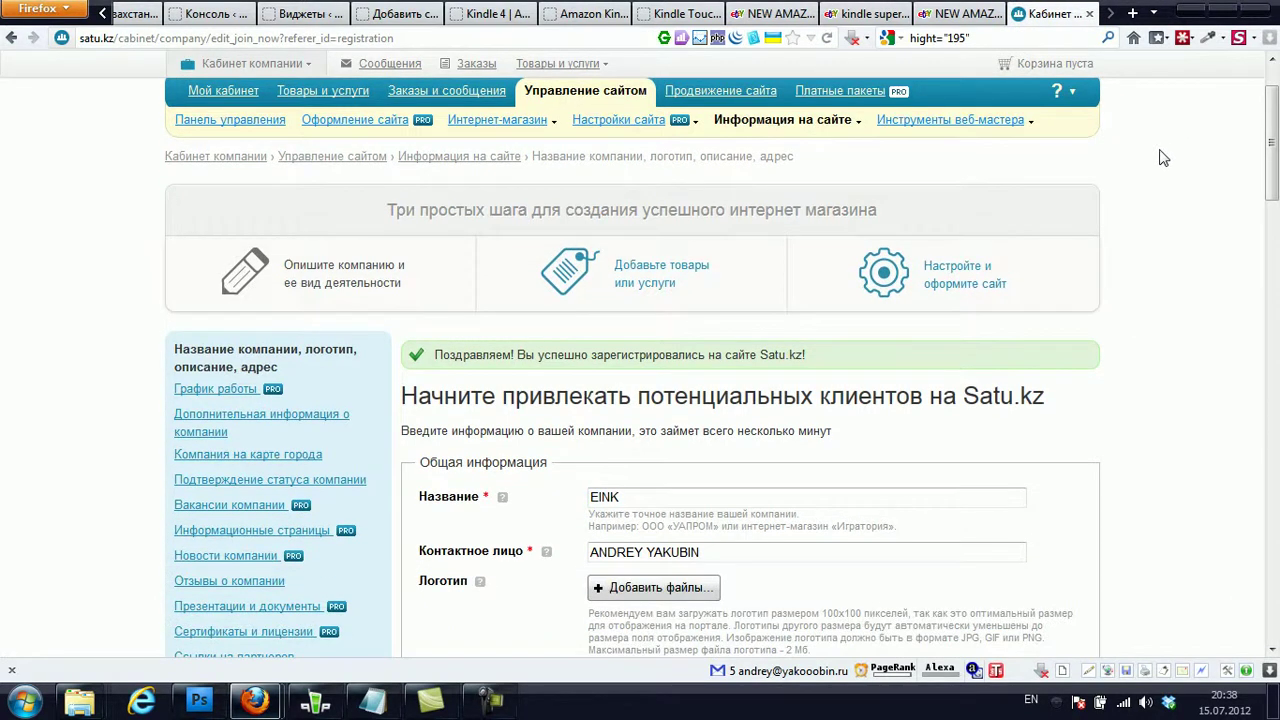
scroll(680, 365, down, 3)
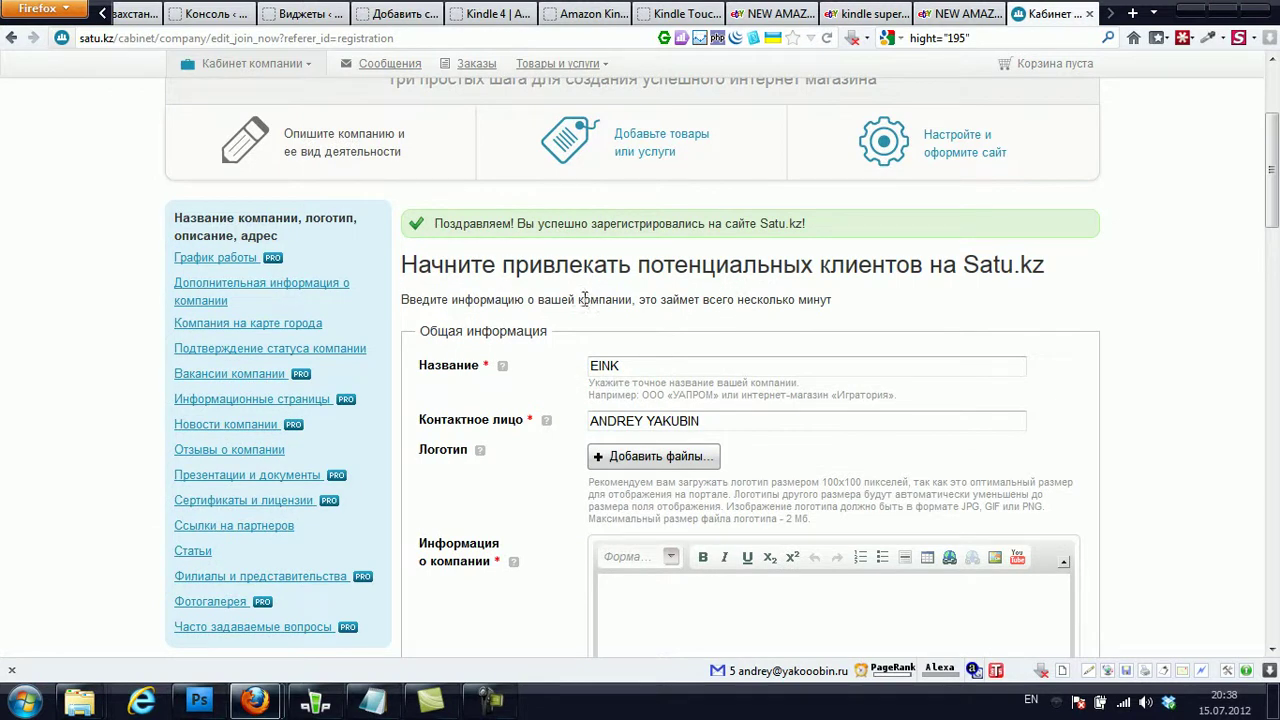
scroll(585, 299, down, 2)
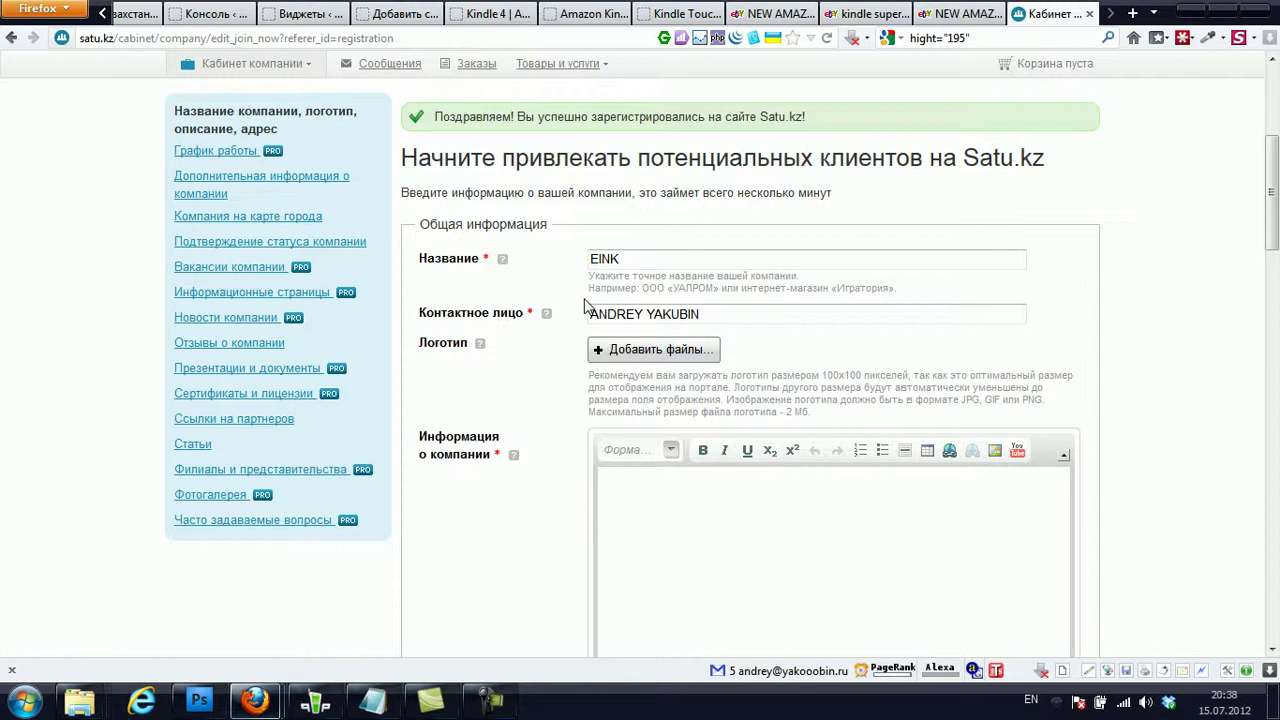
click(638, 368)
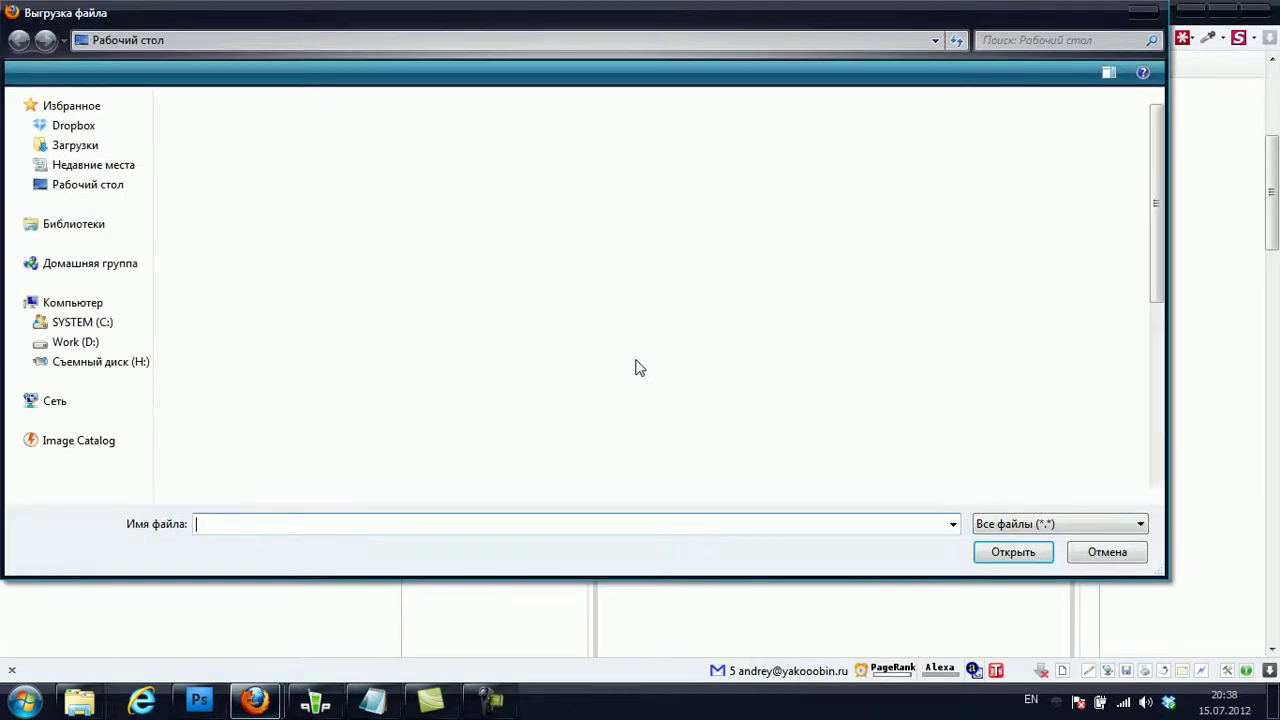
- Upload logo.png (11.26 KB) from the Work (D:) drive as the company logo
drag(1150, 283, 1147, 444)
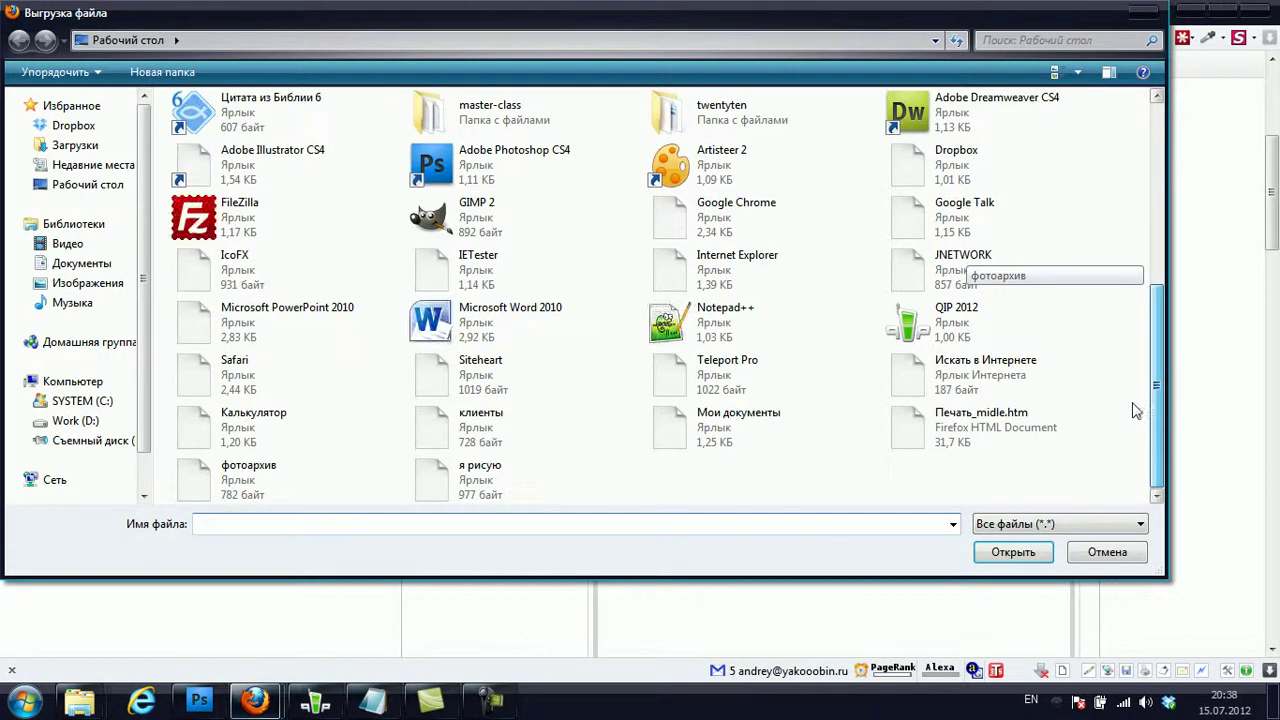
click(80, 424)
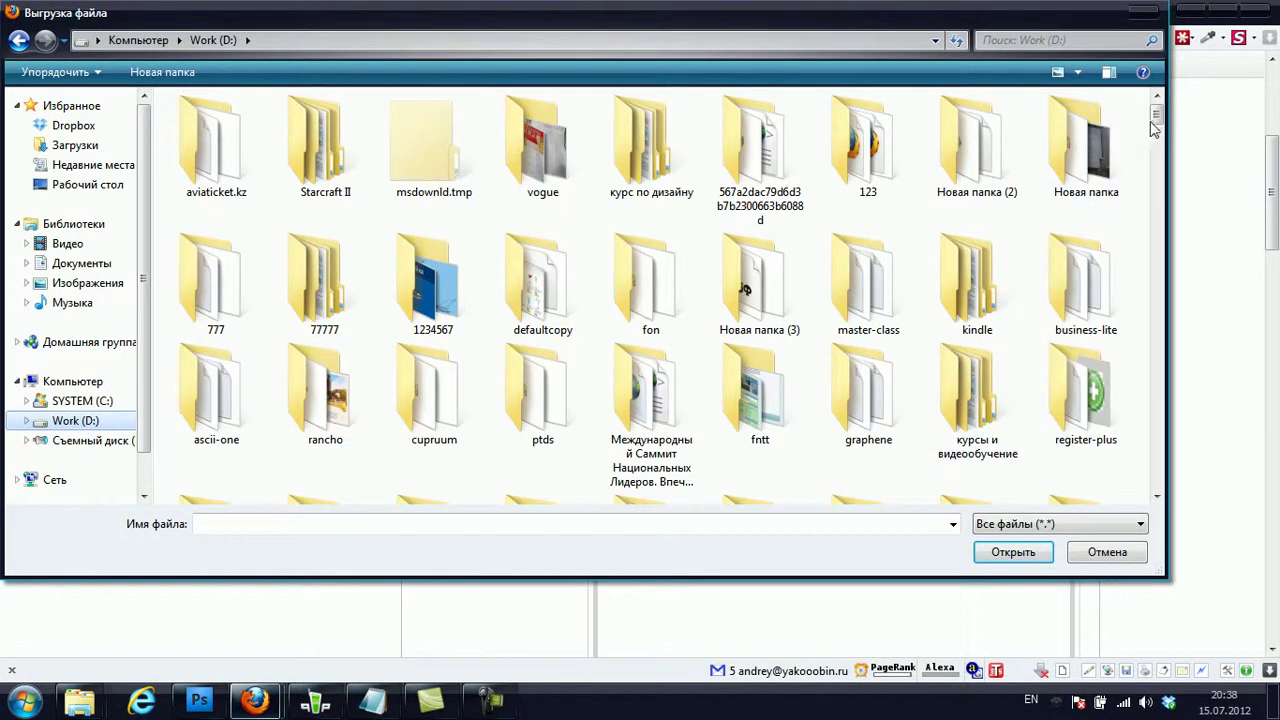
scroll(1160, 480, down, 10)
drag(1160, 515, 1160, 498)
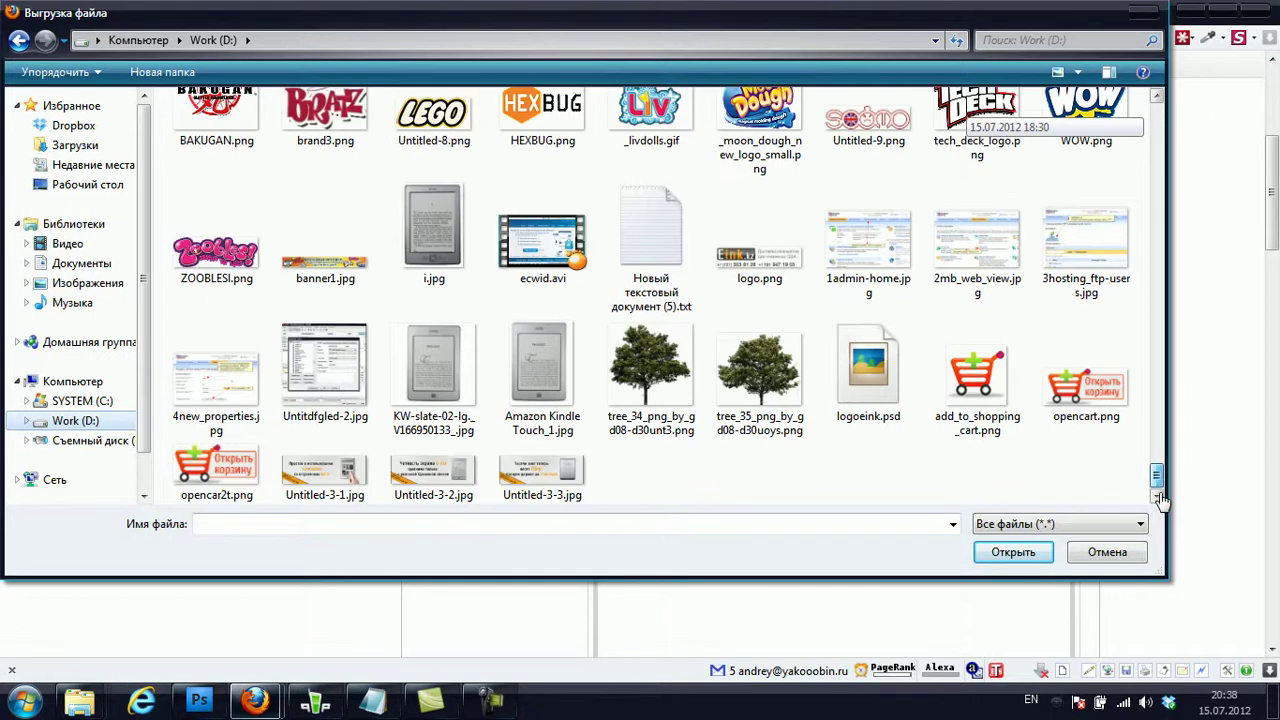
double_click(759, 245)
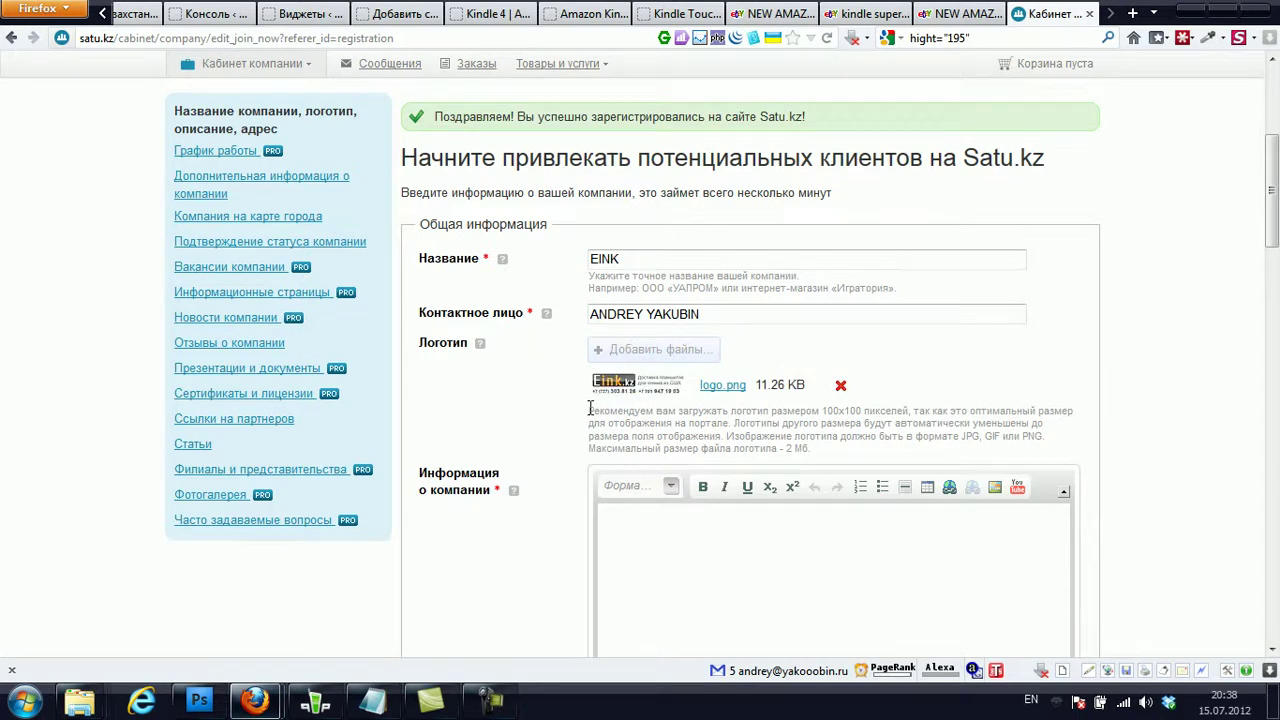
scroll(589, 408, down, 2)
click(668, 462)
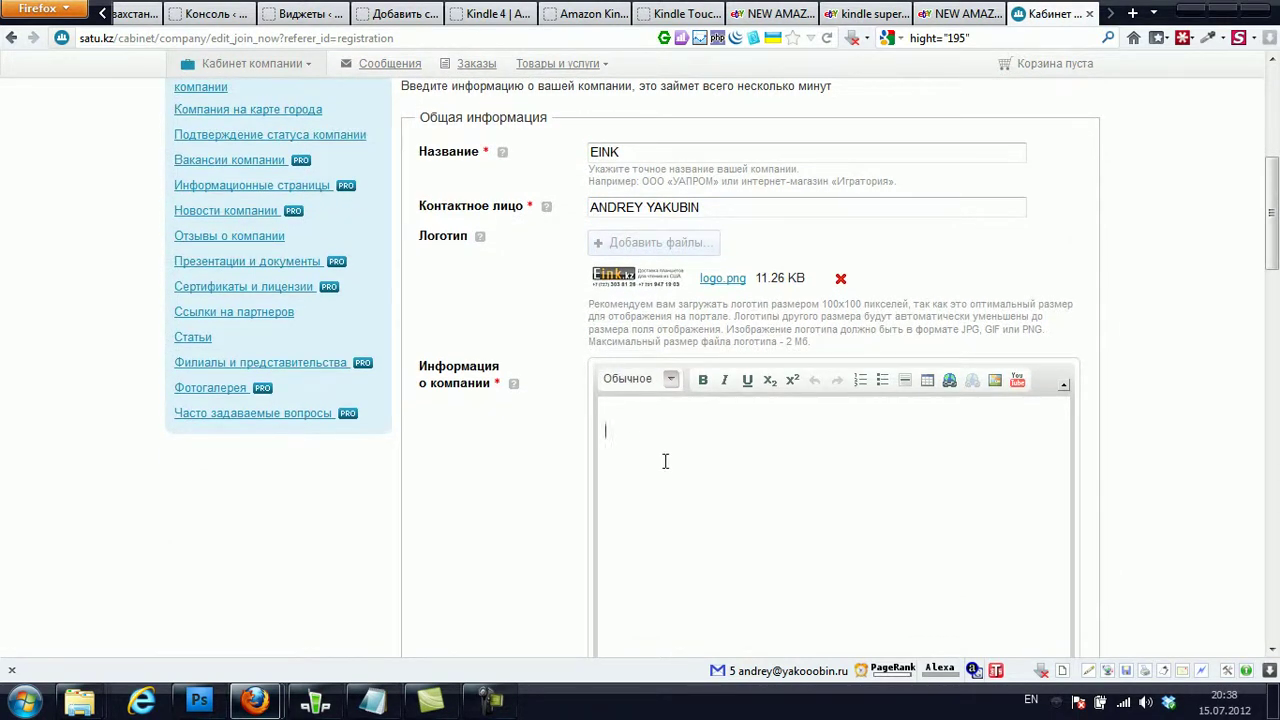
- In the Russian layout, type 'Занимаемся доставкой планшетов для чтения из США' as the company information
scroll(665, 461, down, 2)
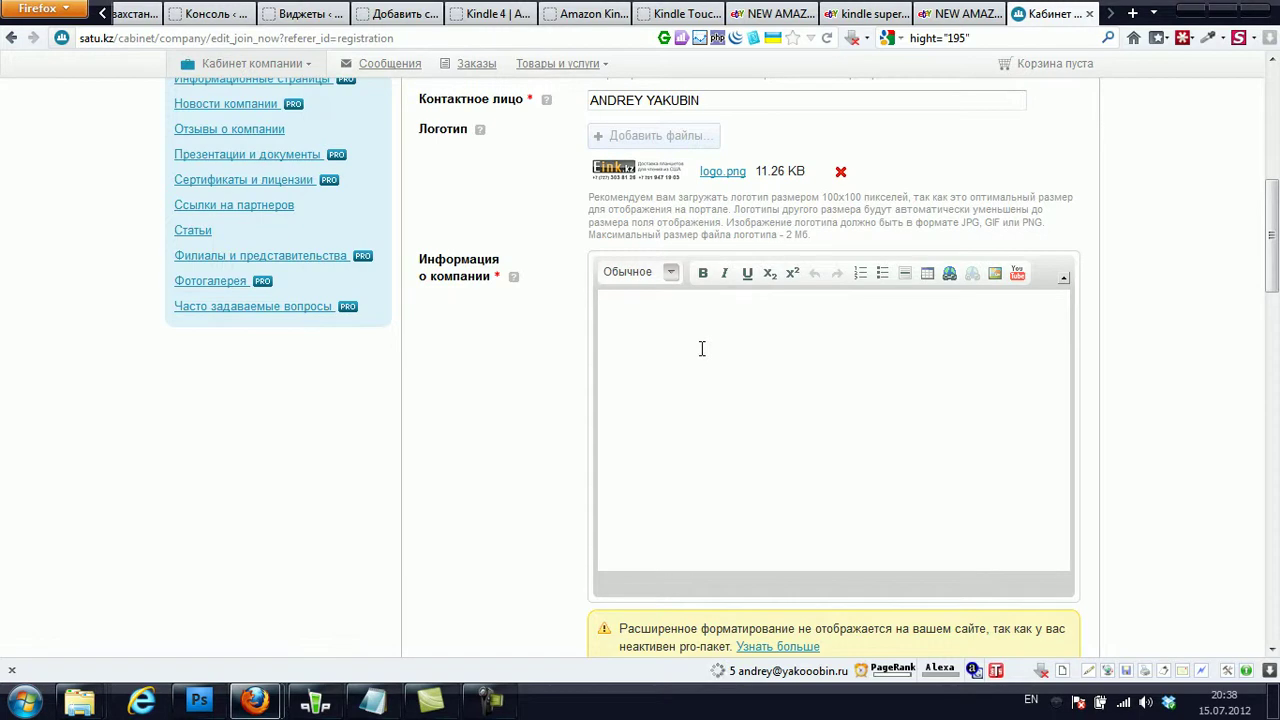
text(Pfybvftvcz)
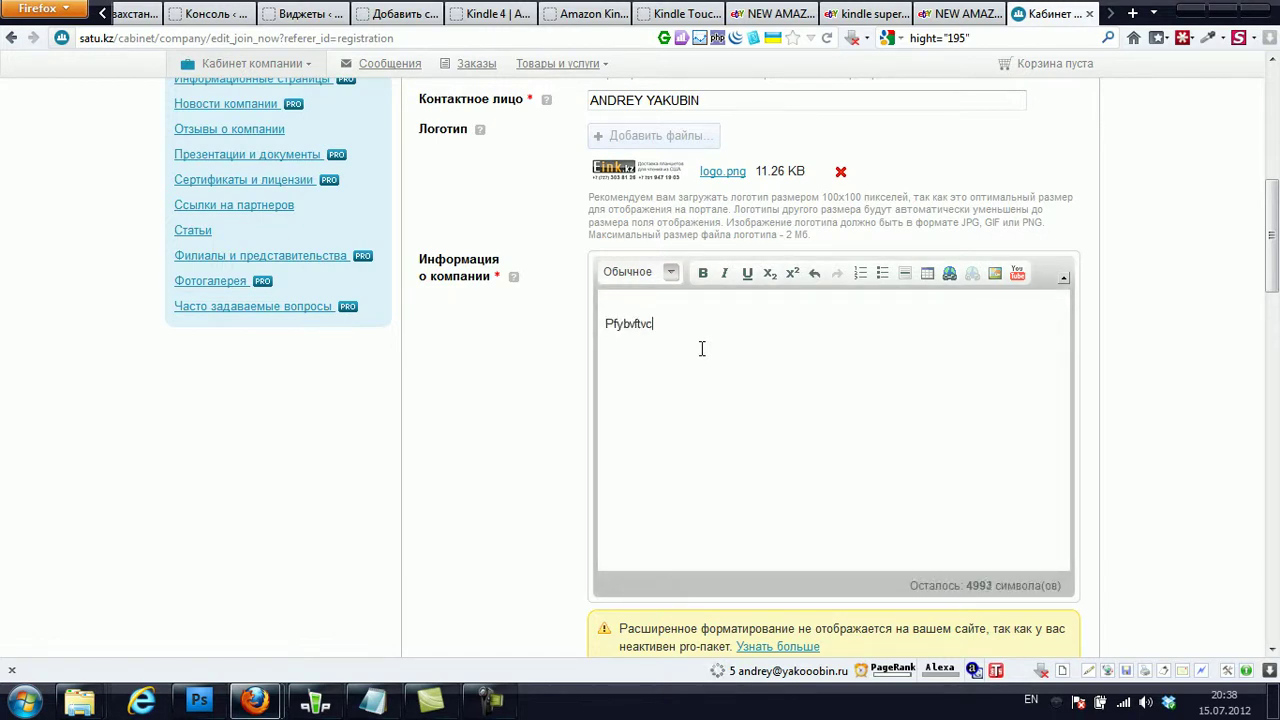
key(BackSpace)
key(BackSpace)
key(BackSpace)
key(BackSpace)
key(BackSpace)
key(BackSpace)
key(BackSpace)
key(BackSpace)
key(BackSpace)
key(BackSpace)
key(alt+shift)
text(занимаемся)
key(BackSpace)
key(BackSpace)
key(BackSpace)
key(BackSpace)
key(BackSpace)
key(BackSpace)
key(BackSpace)
key(BackSpace)
key(BackSpace)
key(BackSpace)
key(BackSpace)
text(Занимаемся доставкой планшетов для чтания и)
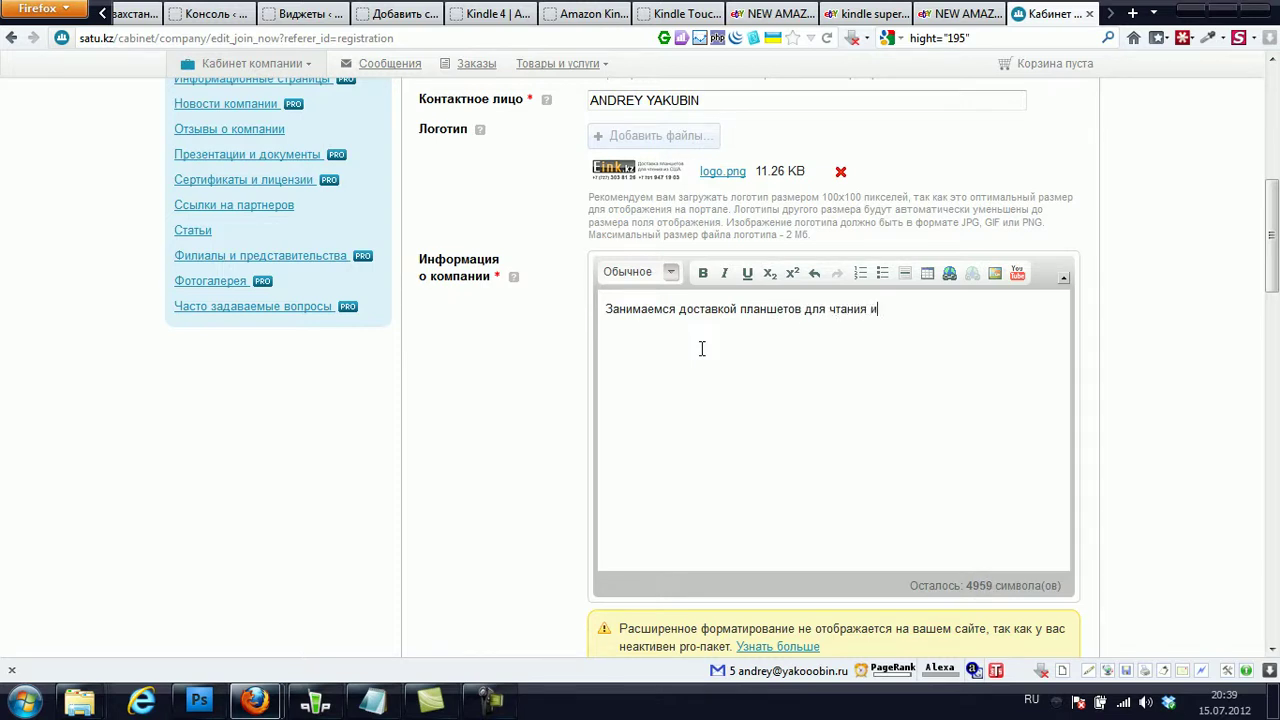
text(з США)
- Insert 'Amazon Kindle' before 'из США' in the company description
scroll(702, 348, down, 2)
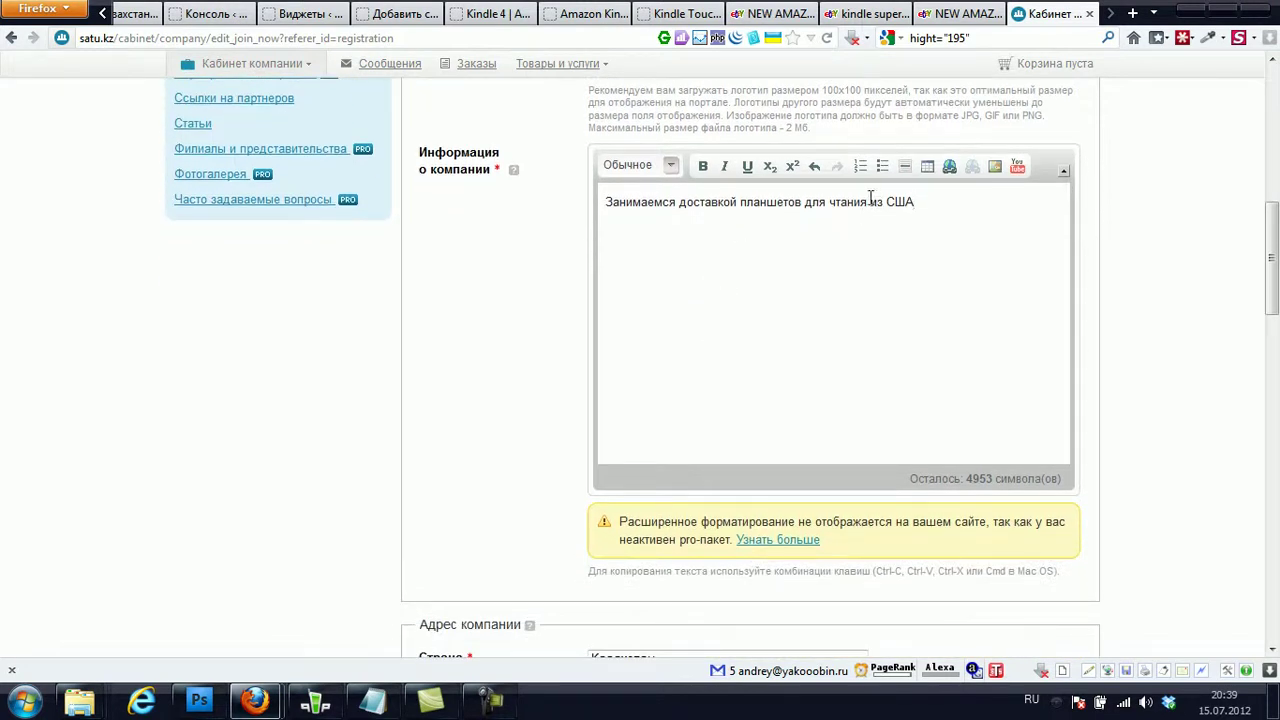
text(Ыштвду)
key(BackSpace)
key(BackSpace)
key(BackSpace)
key(BackSpace)
key(BackSpace)
key(BackSpace)
key(alt+shift)
text(Kindle)
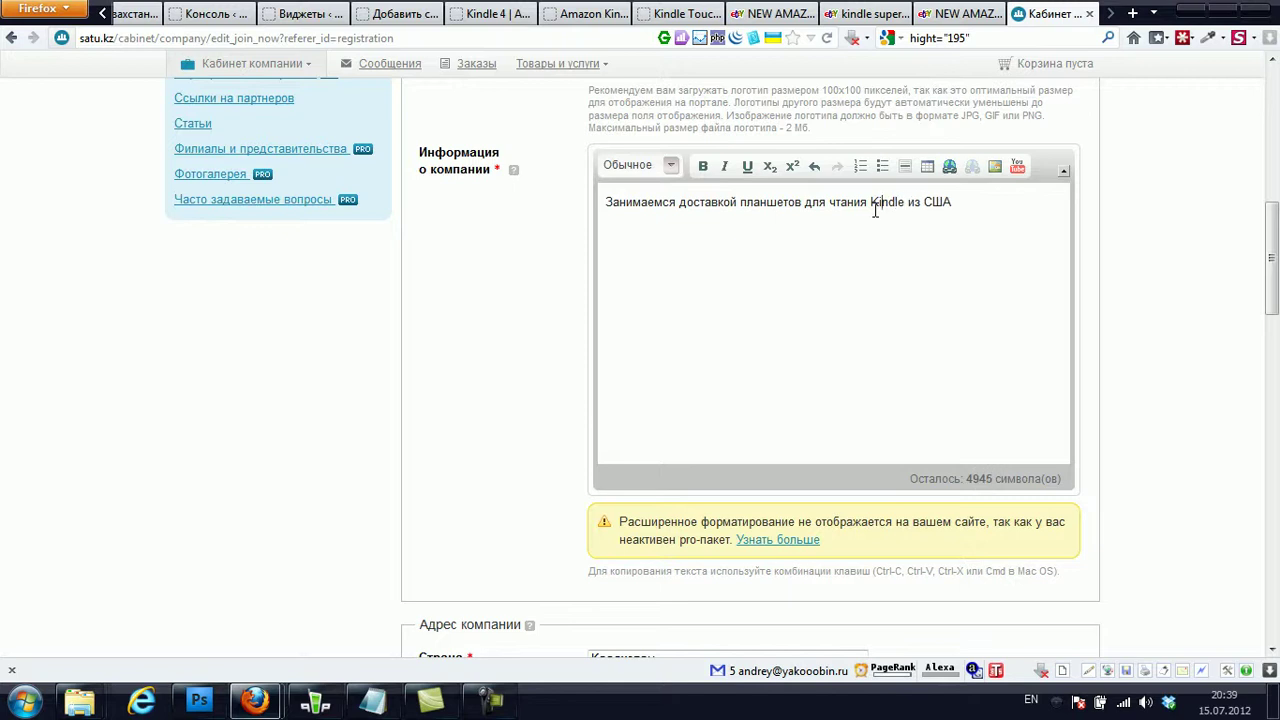
click(875, 210)
text(Amazon)
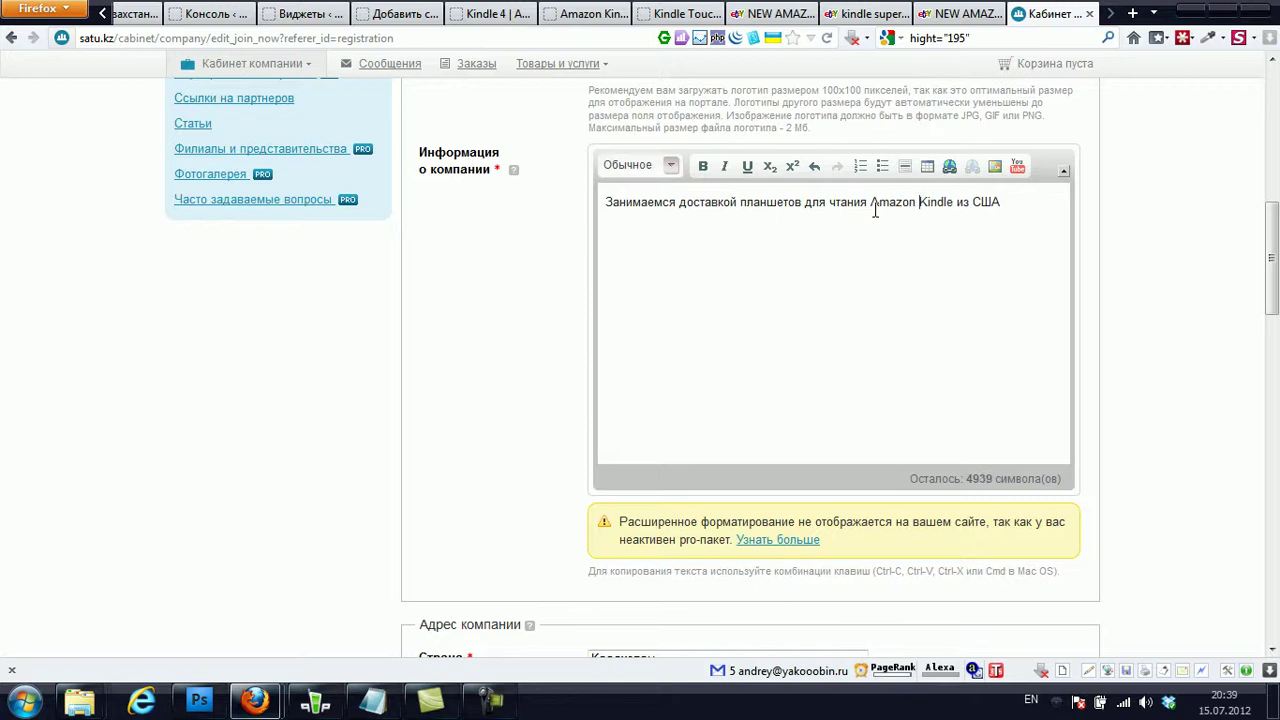
scroll(815, 267, down, 1)
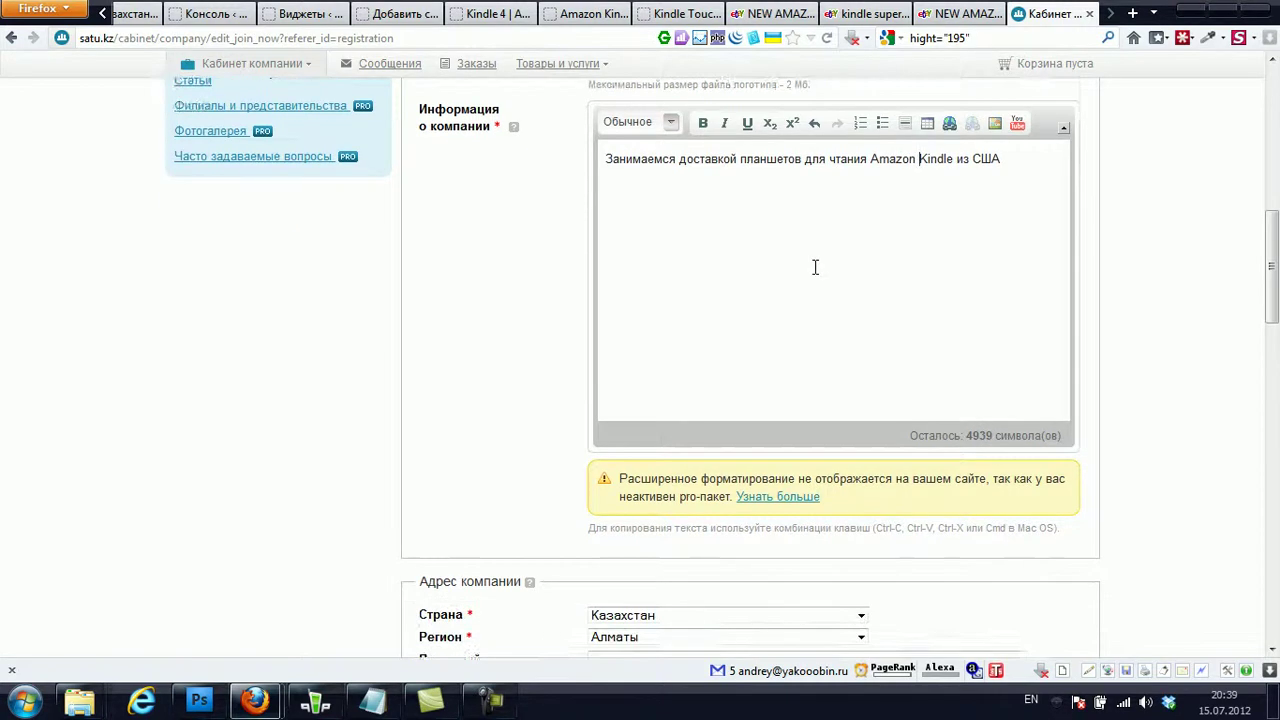
- Enter the company's postal code and its street address in Russian so the map locates it
scroll(815, 267, down, 5)
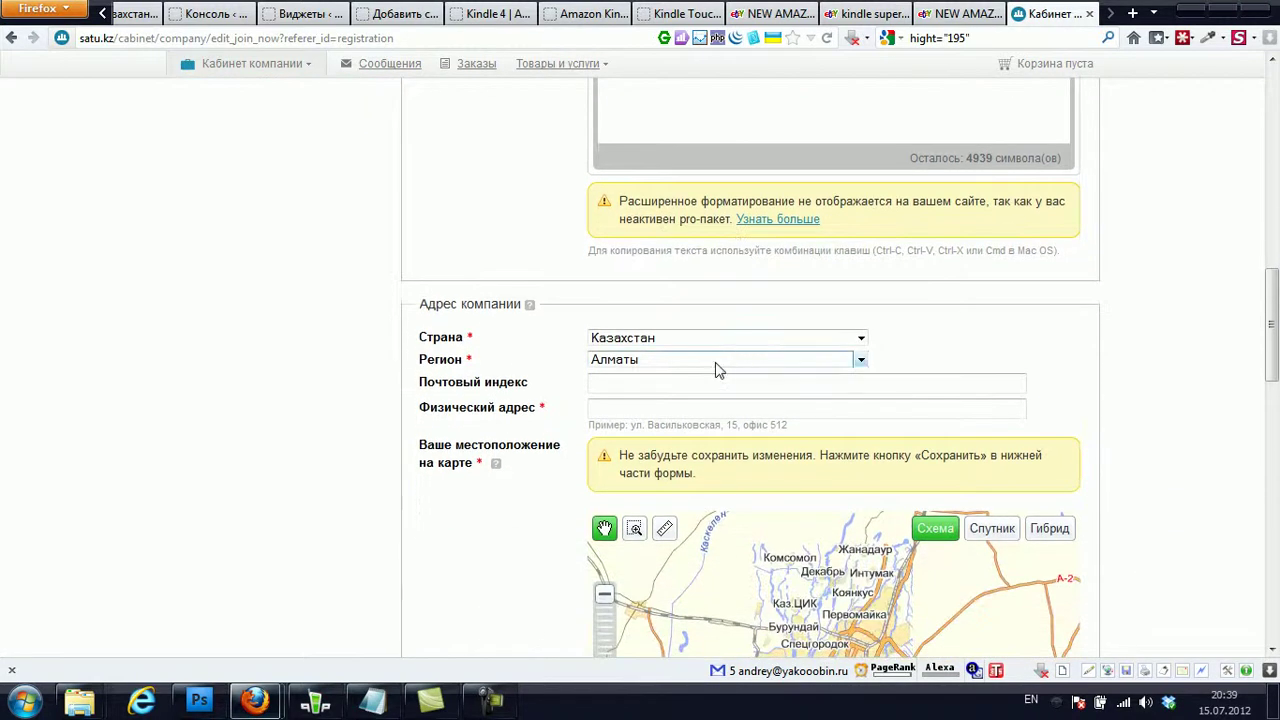
text(0500)
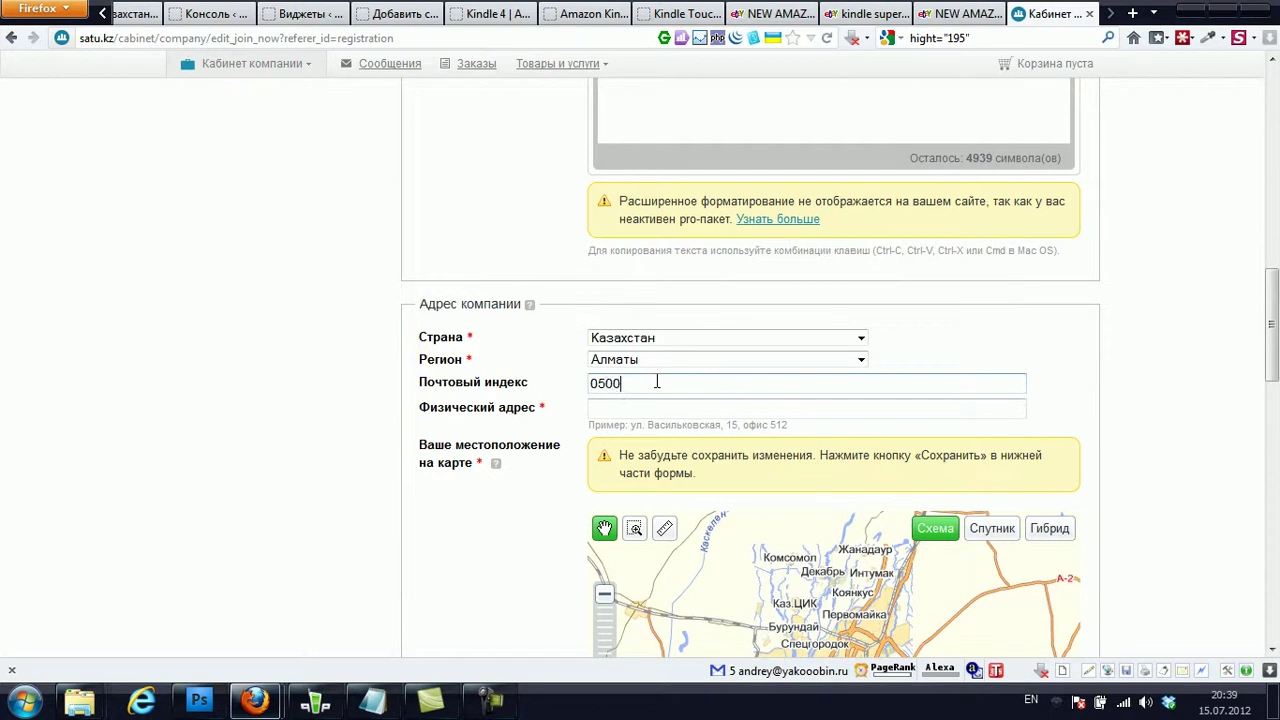
text(36)
click(647, 404)
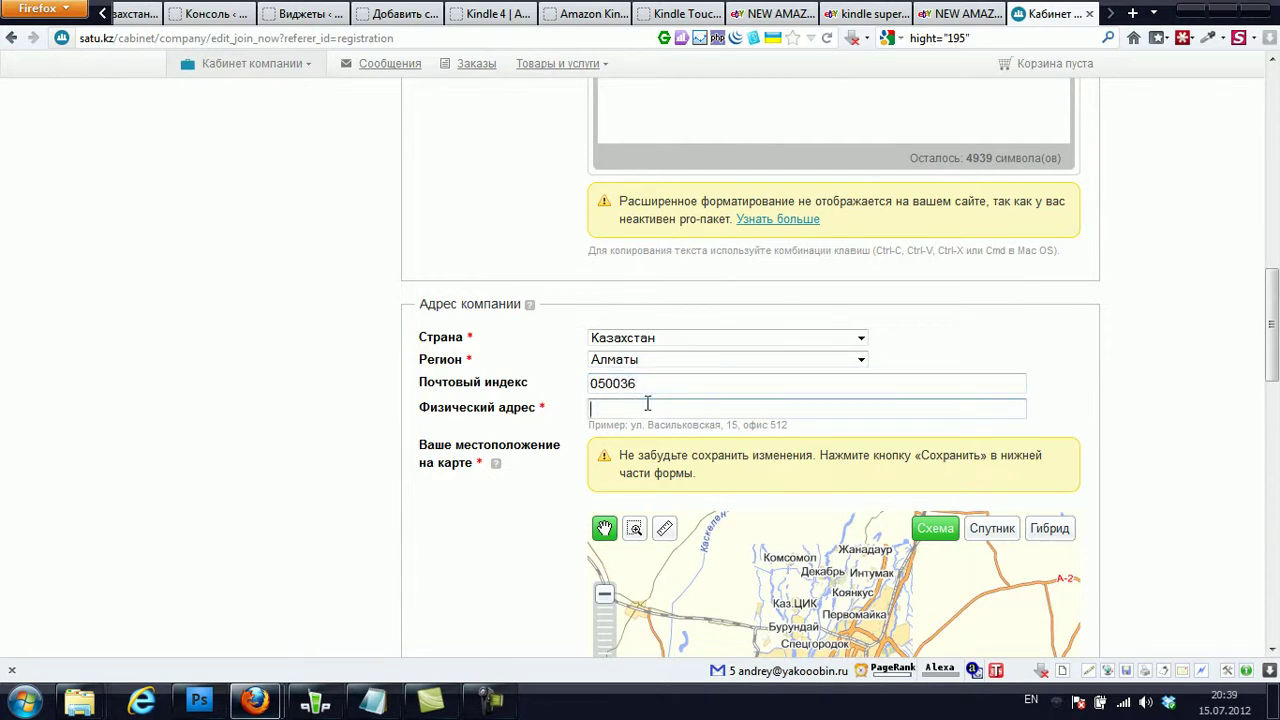
text(Alm)
key(BackSpace)
key(BackSpace)
key(alt+shift)
key(Tab)
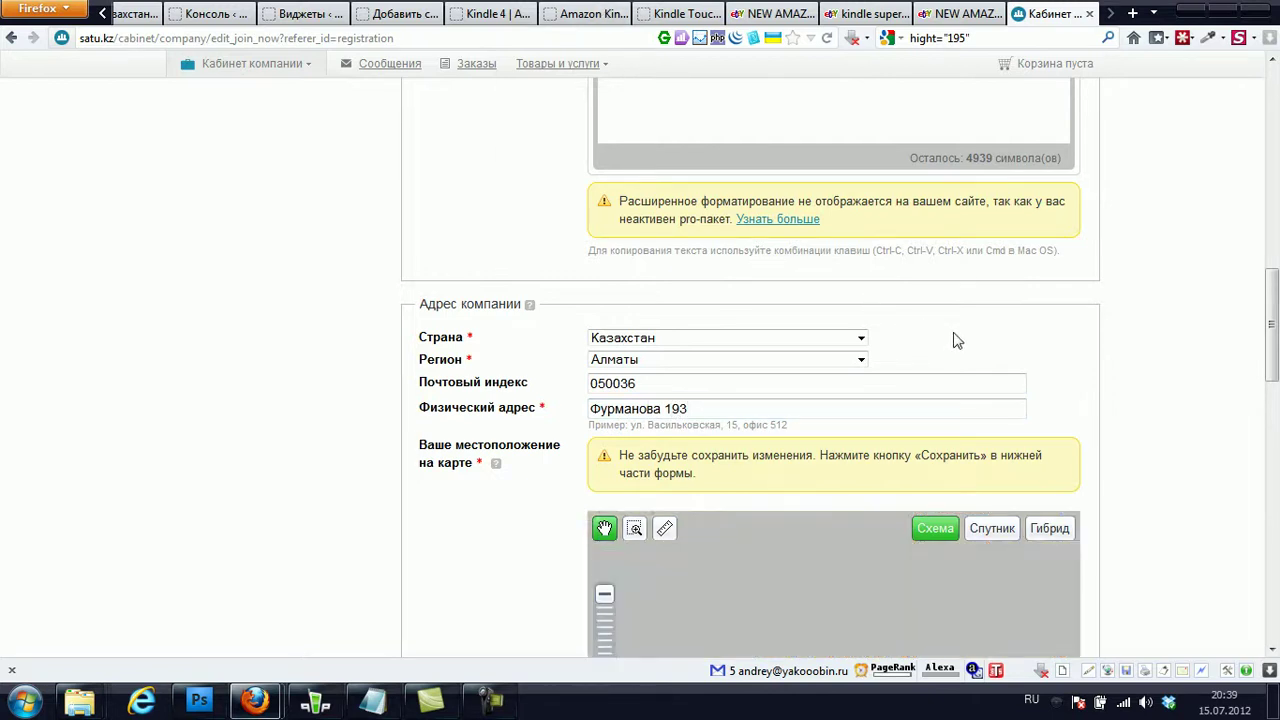
drag(1271, 325, 1271, 445)
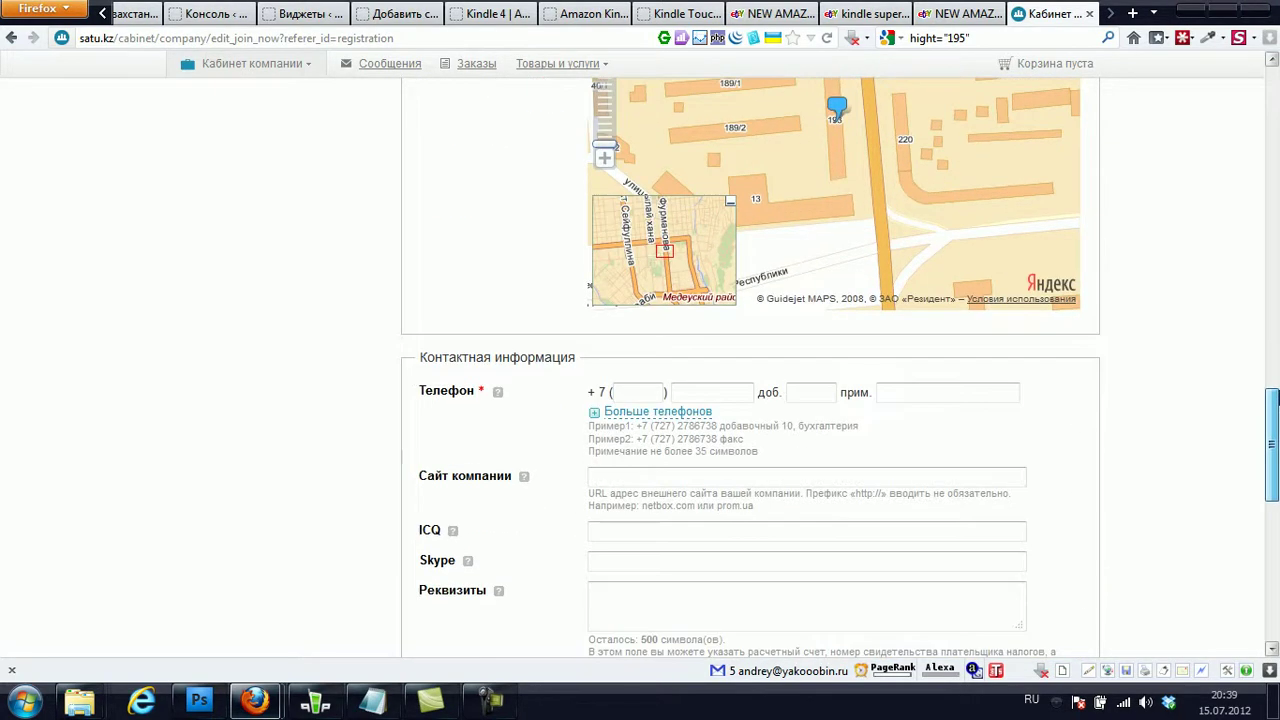
- Enter the company's landline area code and phone number in the contact section
click(652, 396)
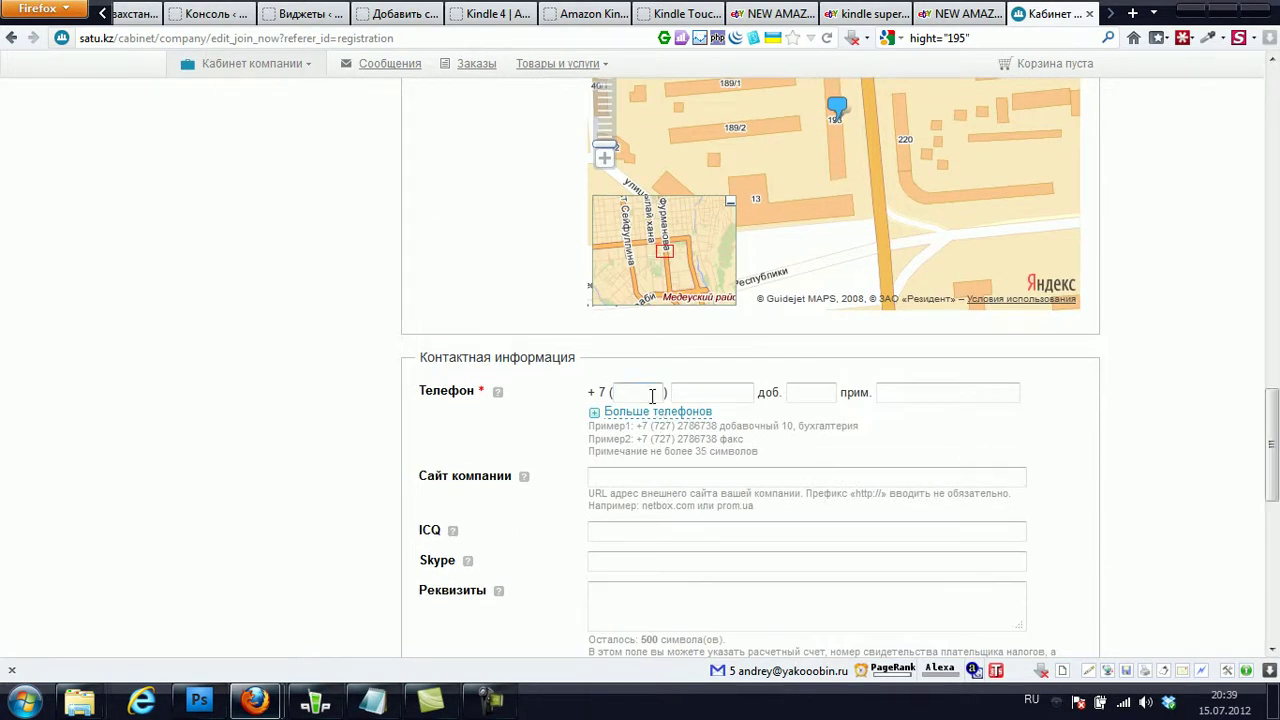
text(303)
click(709, 388)
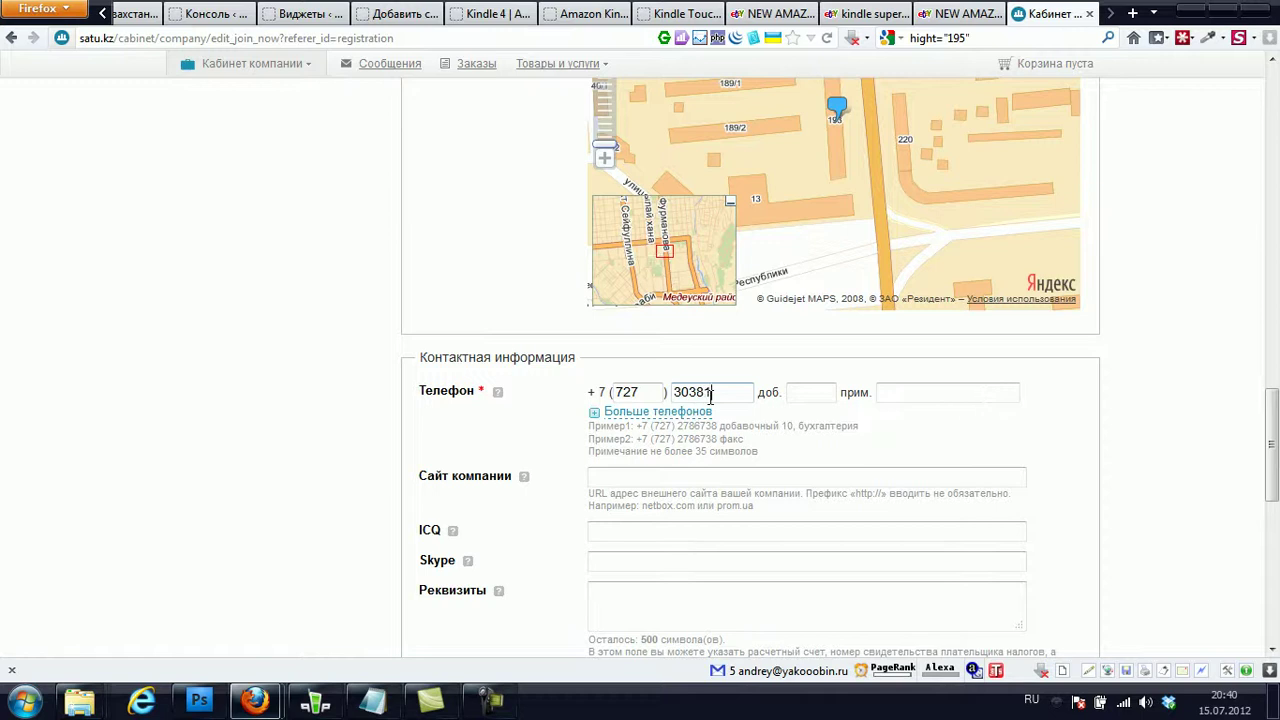
click(812, 395)
scroll(695, 438, down, 2)
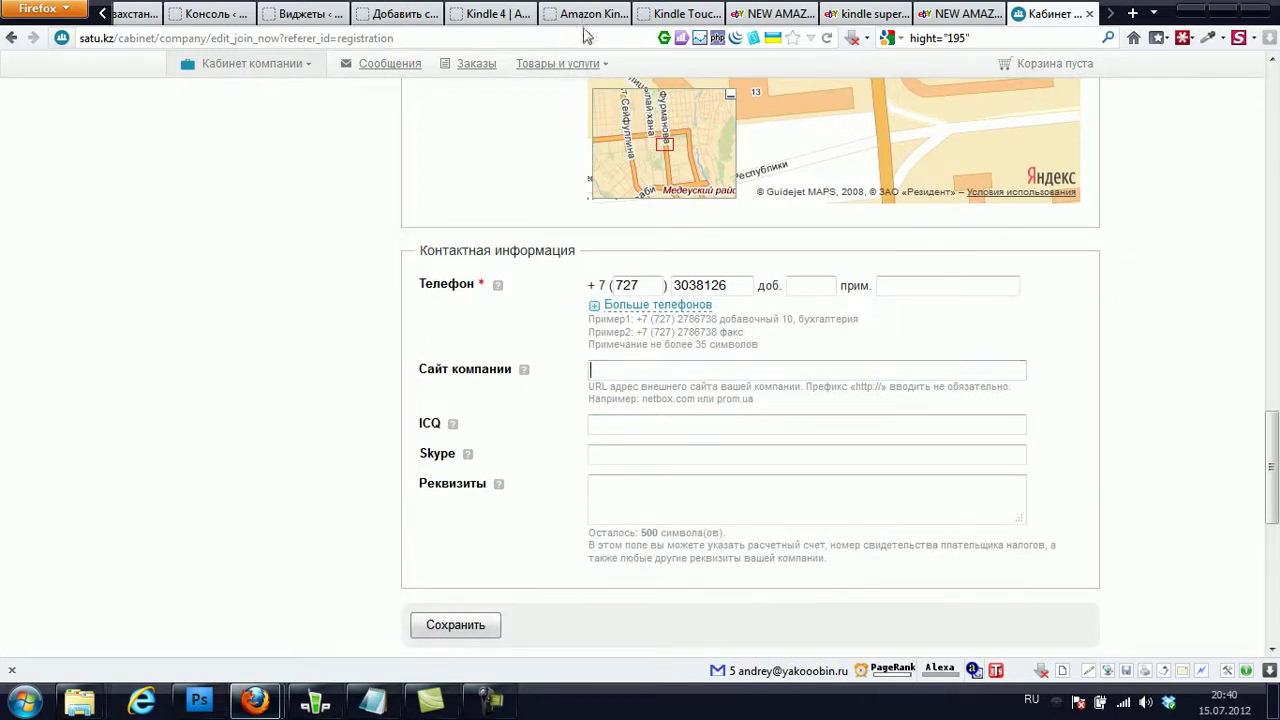
- Copy the eink.kz domain from the eink.kz tab's address bar and return to Satu.kz
click(475, 14)
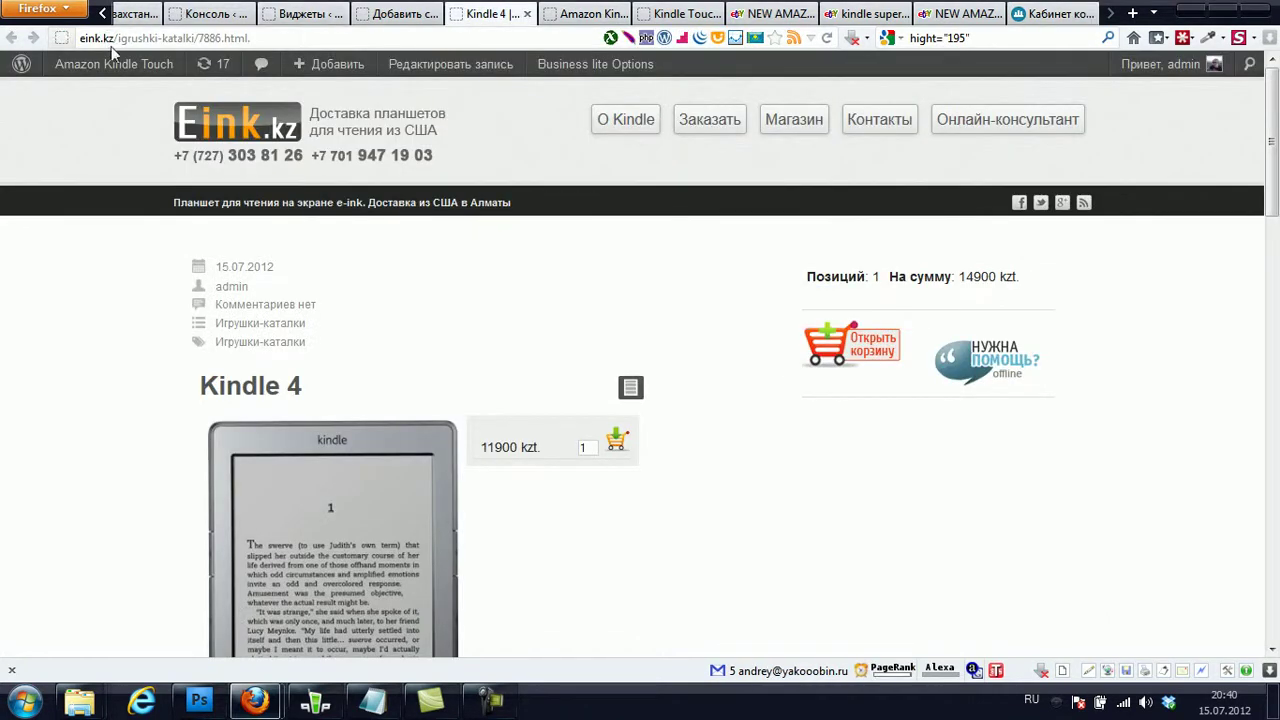
drag(116, 38, 82, 38)
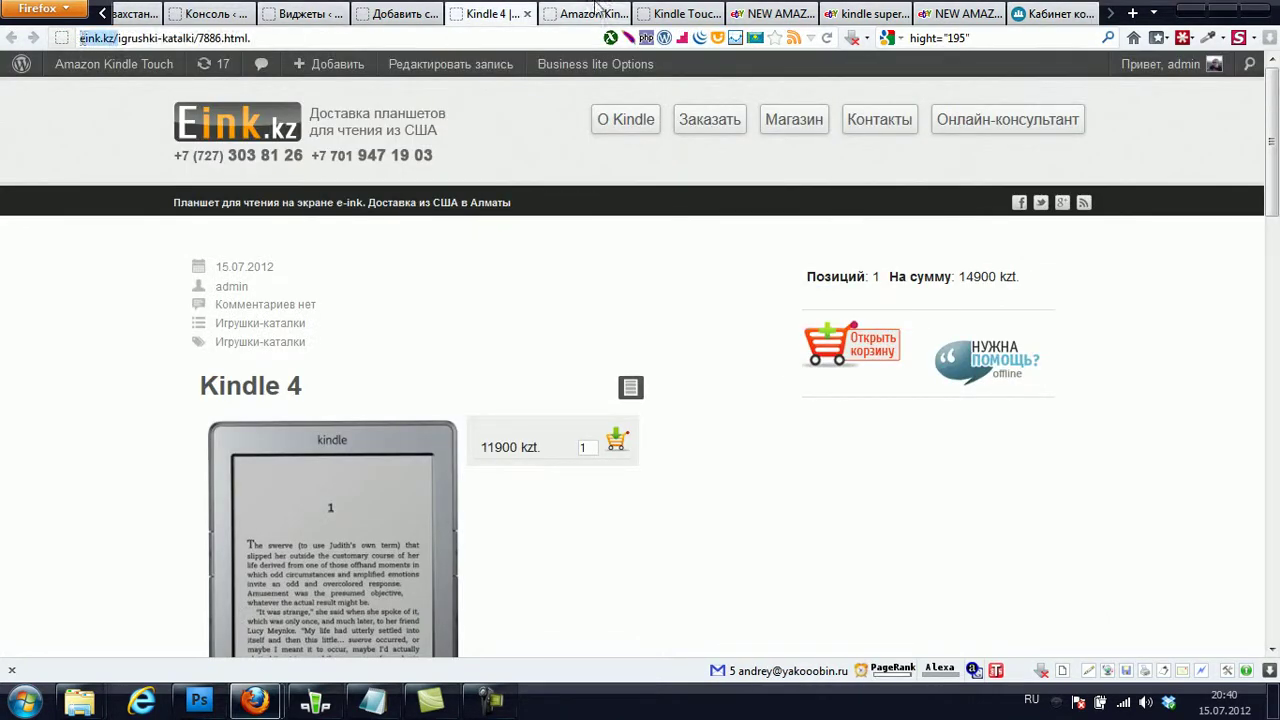
click(678, 14)
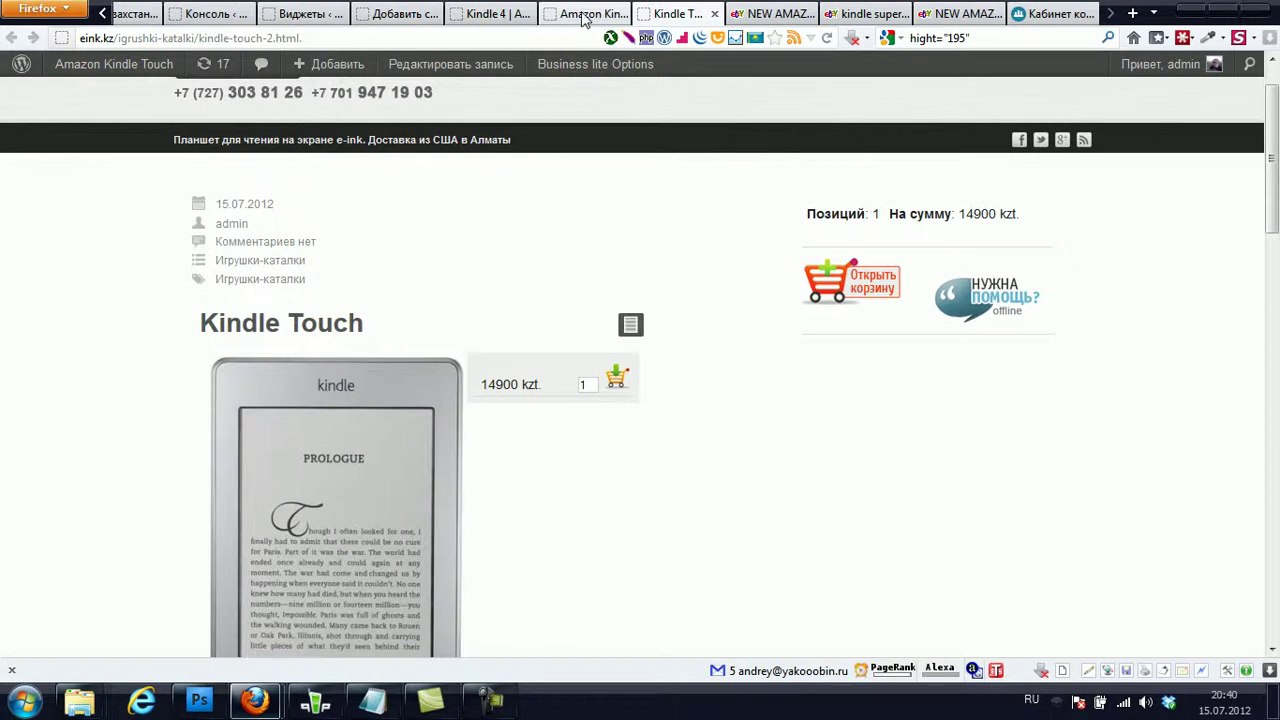
click(588, 15)
click(1033, 12)
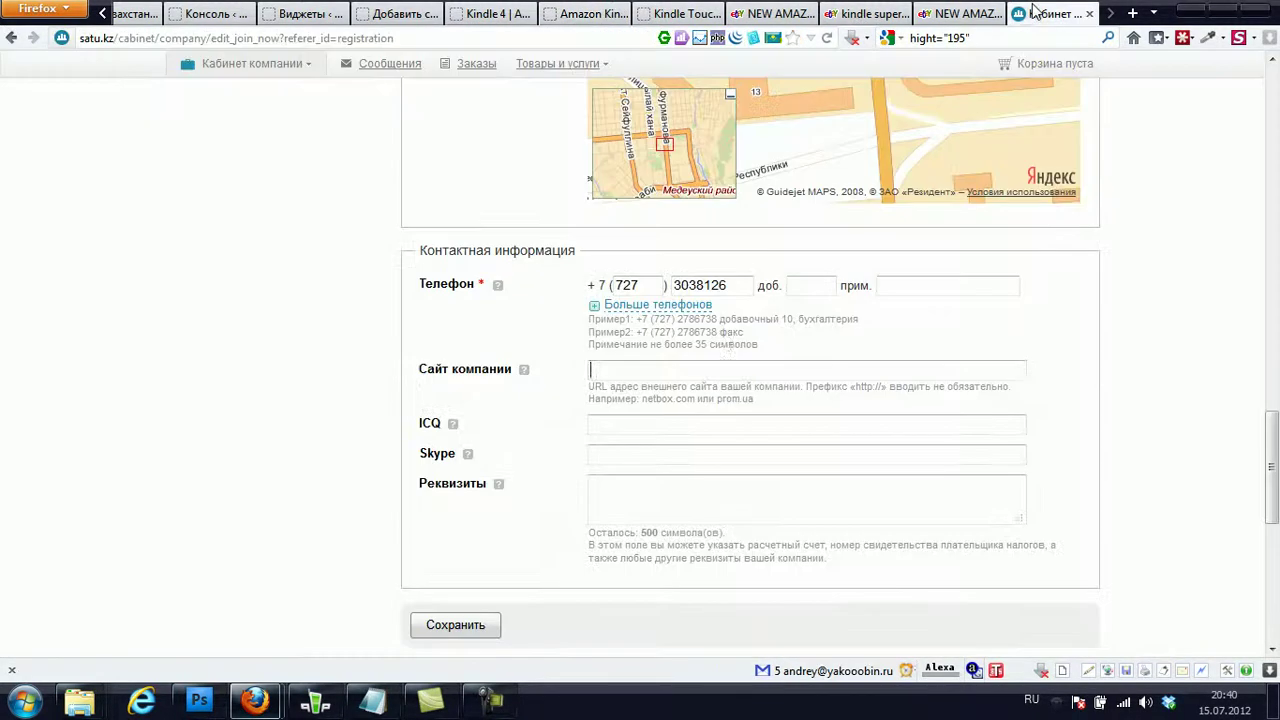
click(711, 367)
text(http://eink.kz/)
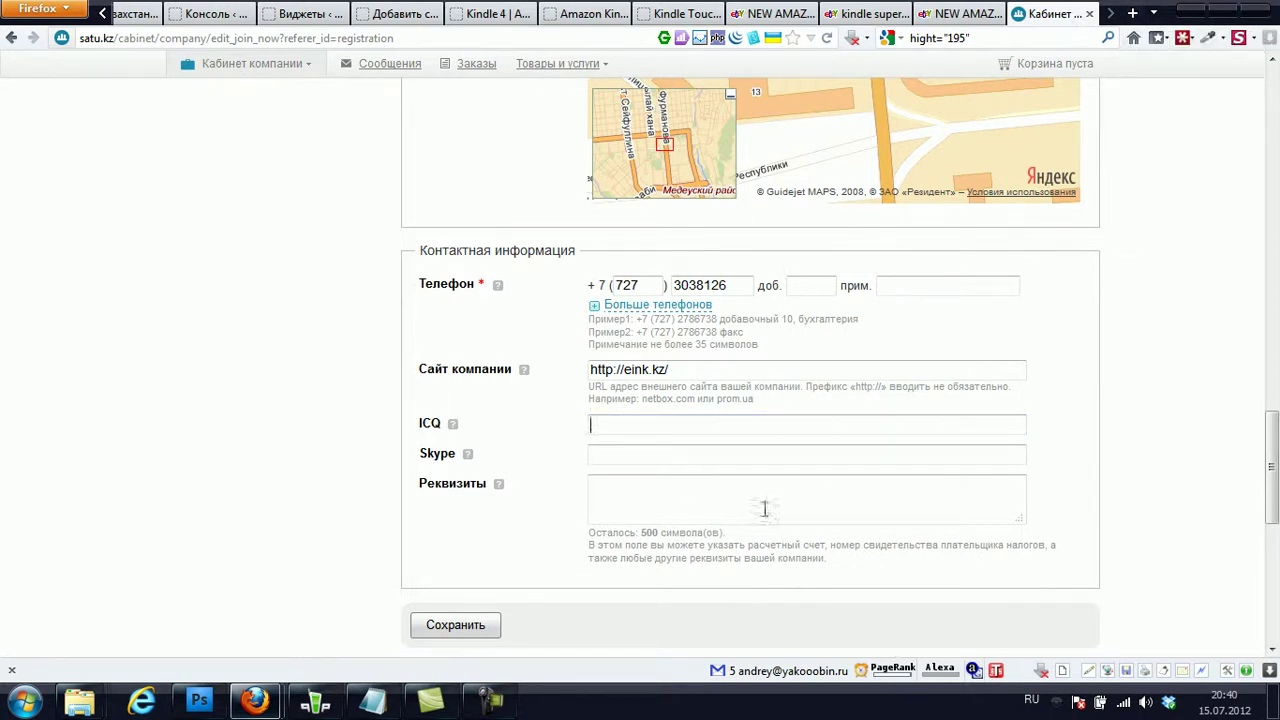
middle_click(1132, 13)
- In Gmail, browse the sent folder and an eink.kz order message looking for the contact signature
click(1070, 17)
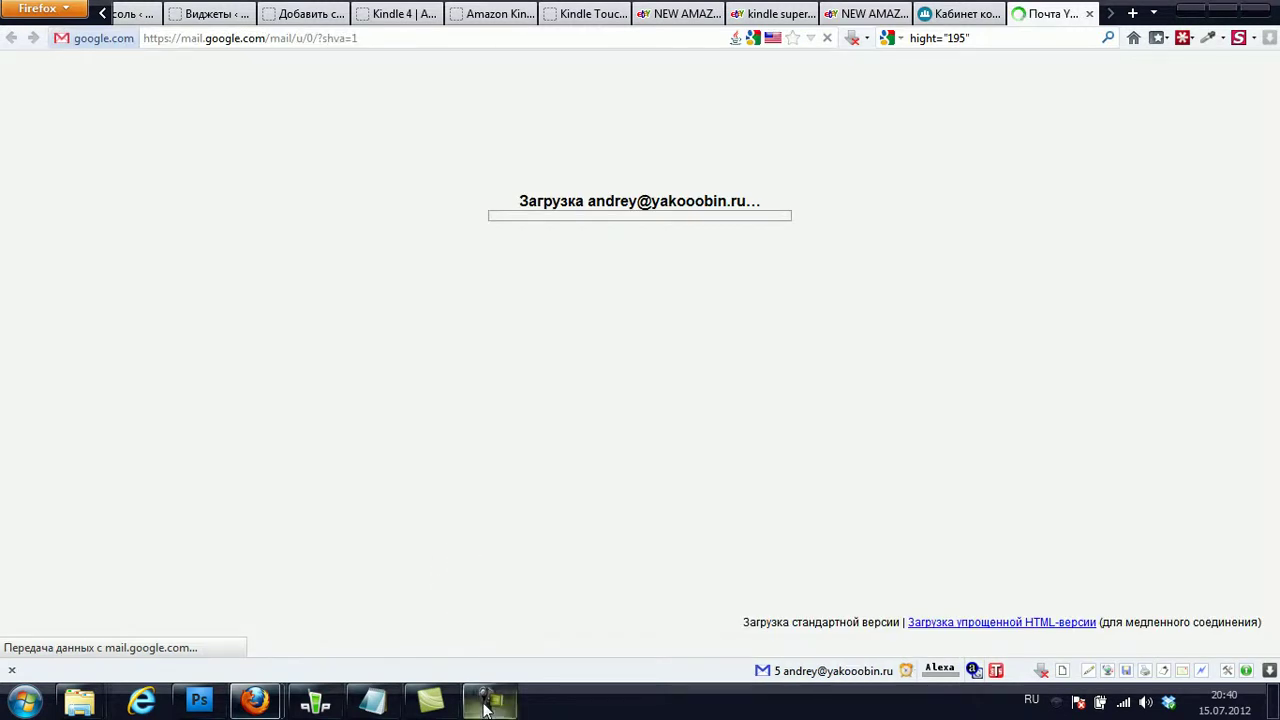
click(487, 705)
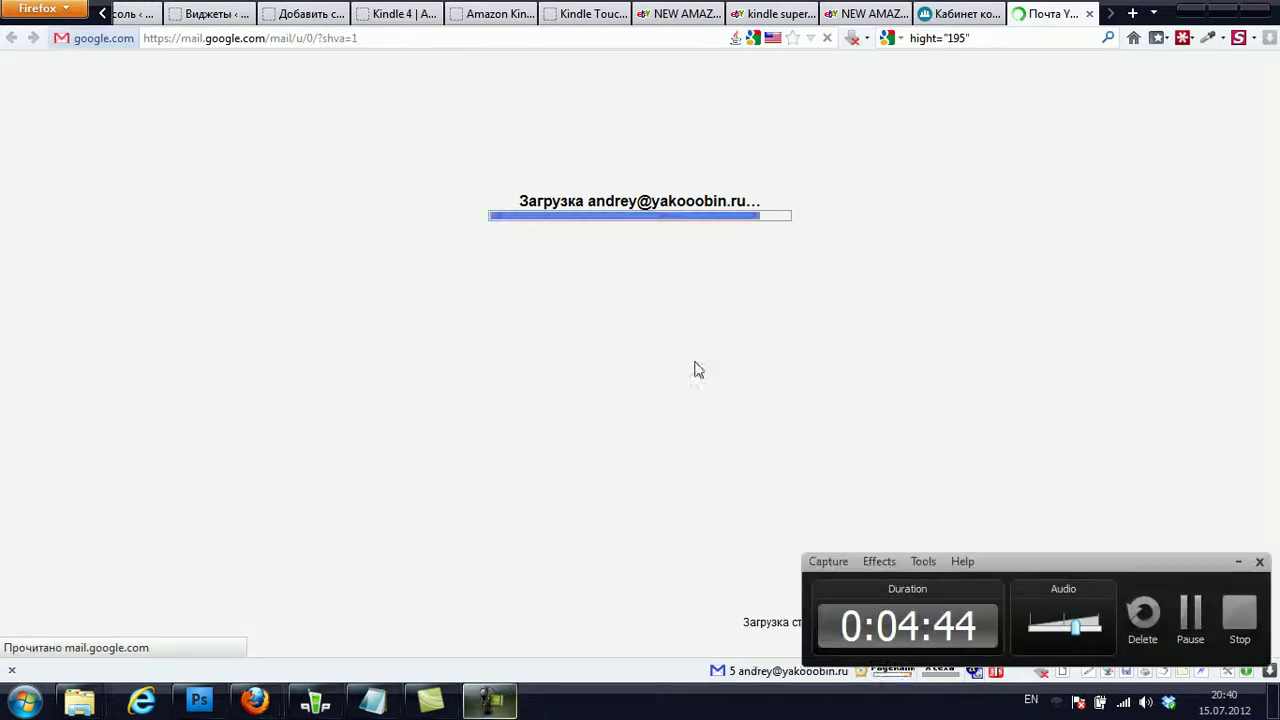
click(1050, 20)
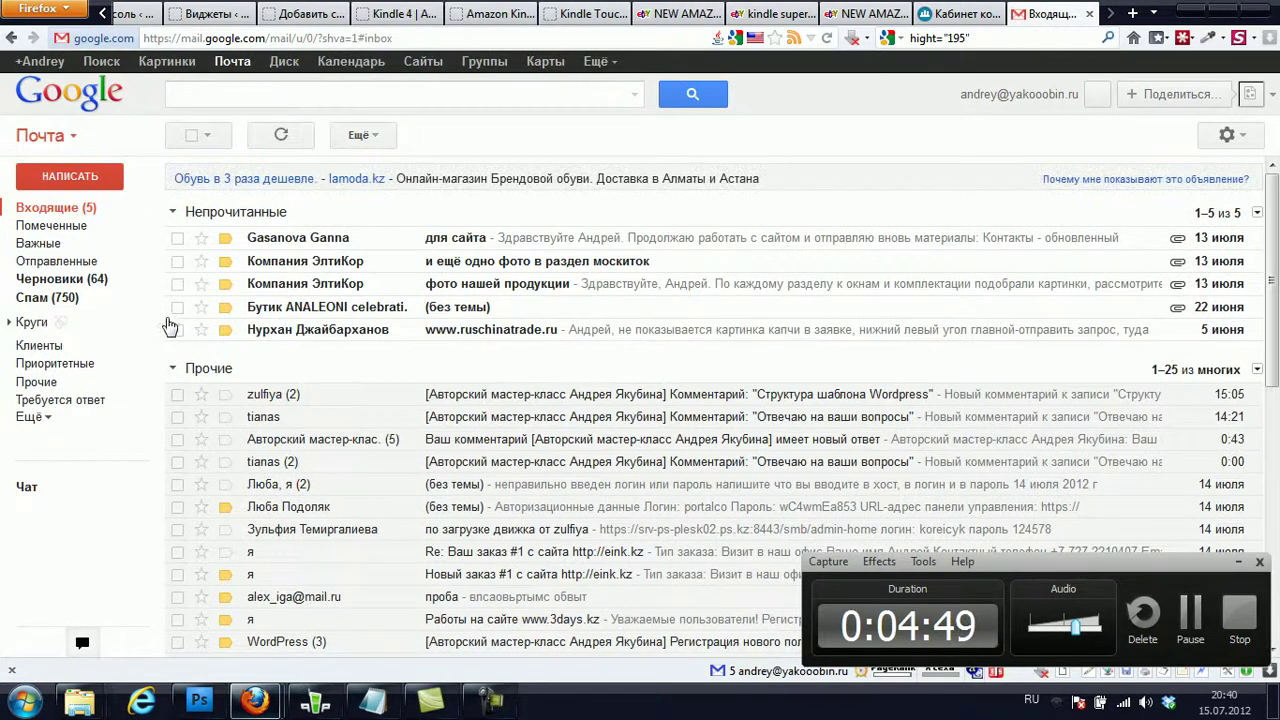
click(88, 262)
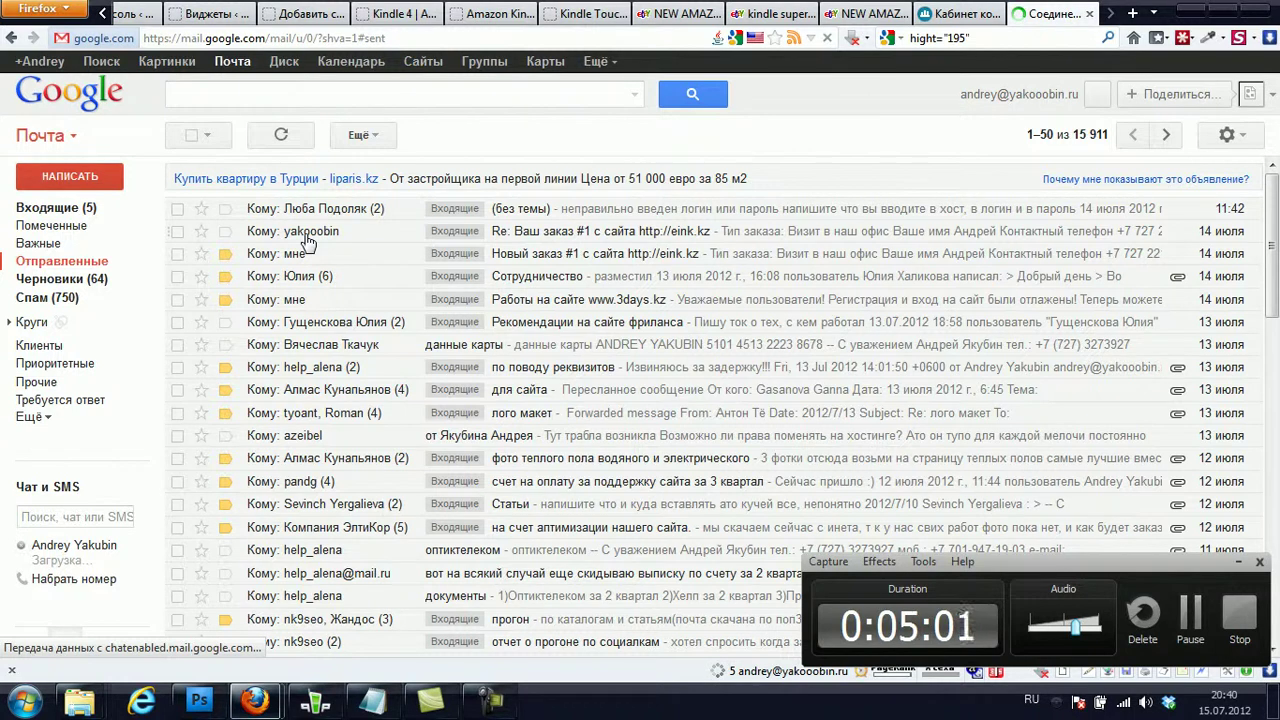
click(306, 238)
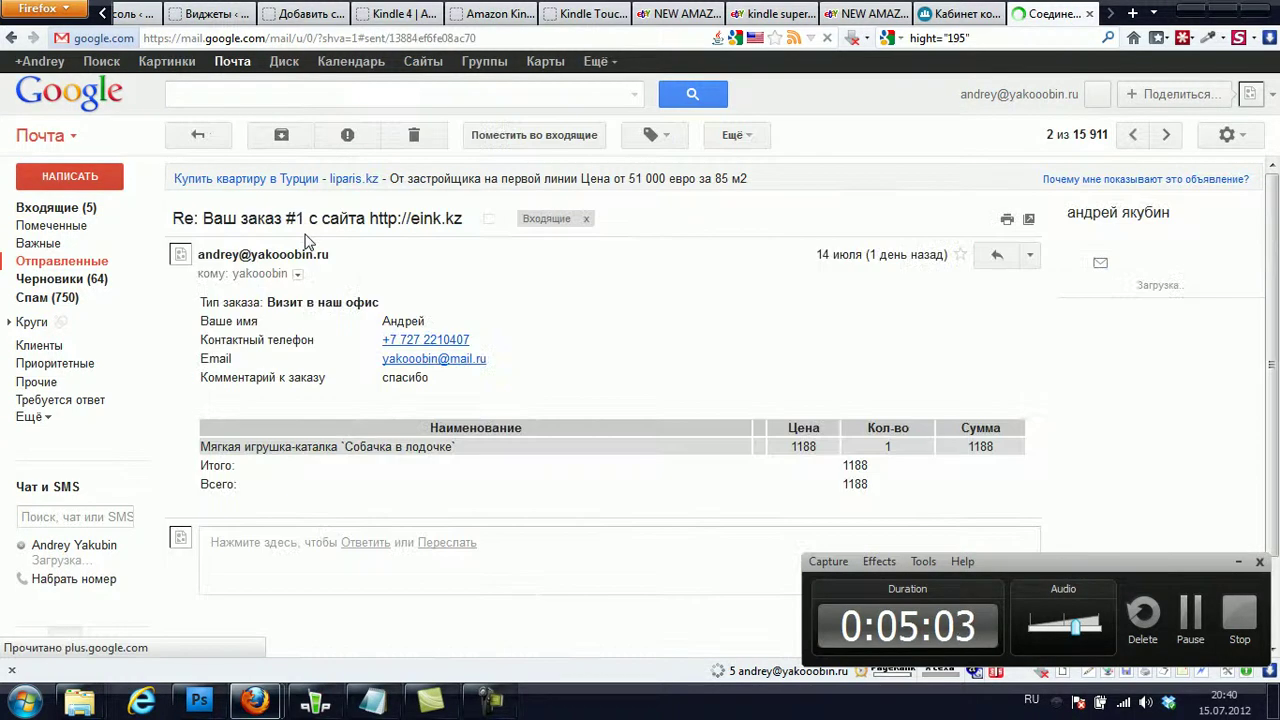
click(11, 40)
click(45, 208)
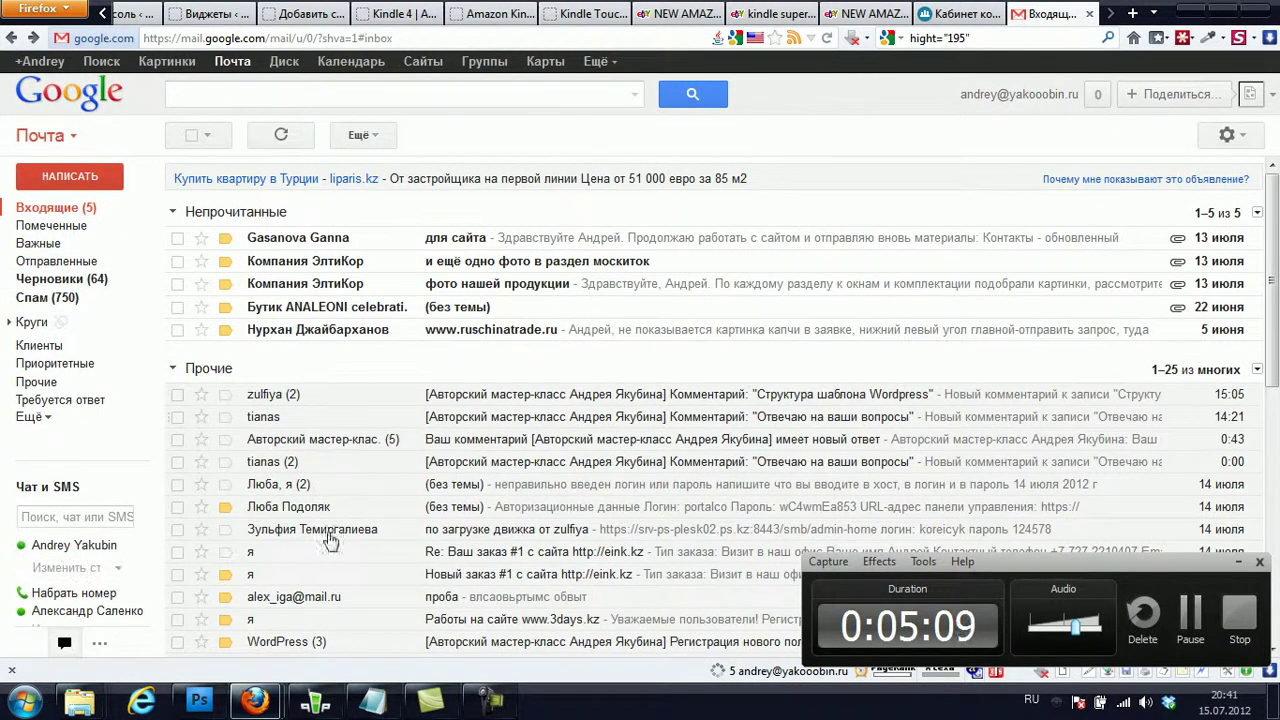
- Select the ICQ number in the site-support invoice conversation's signature and return to the Satu.kz form
mouse_move(328, 598)
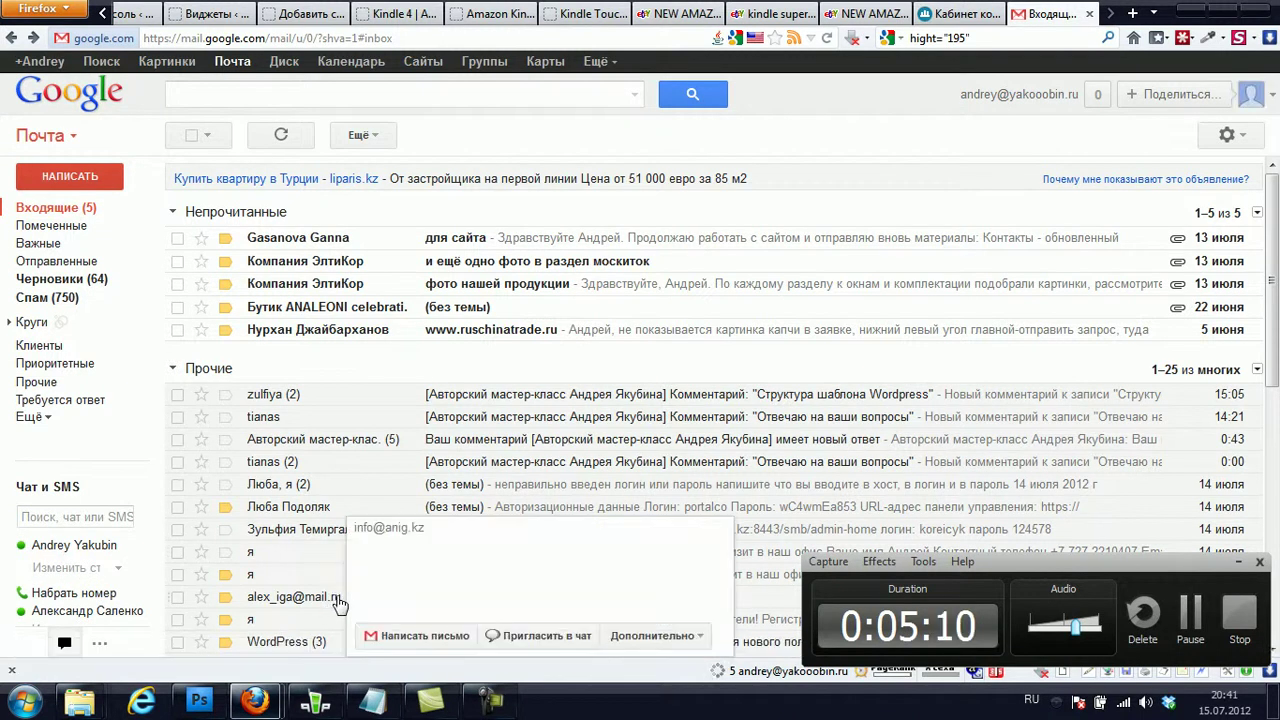
scroll(325, 598, down, 2)
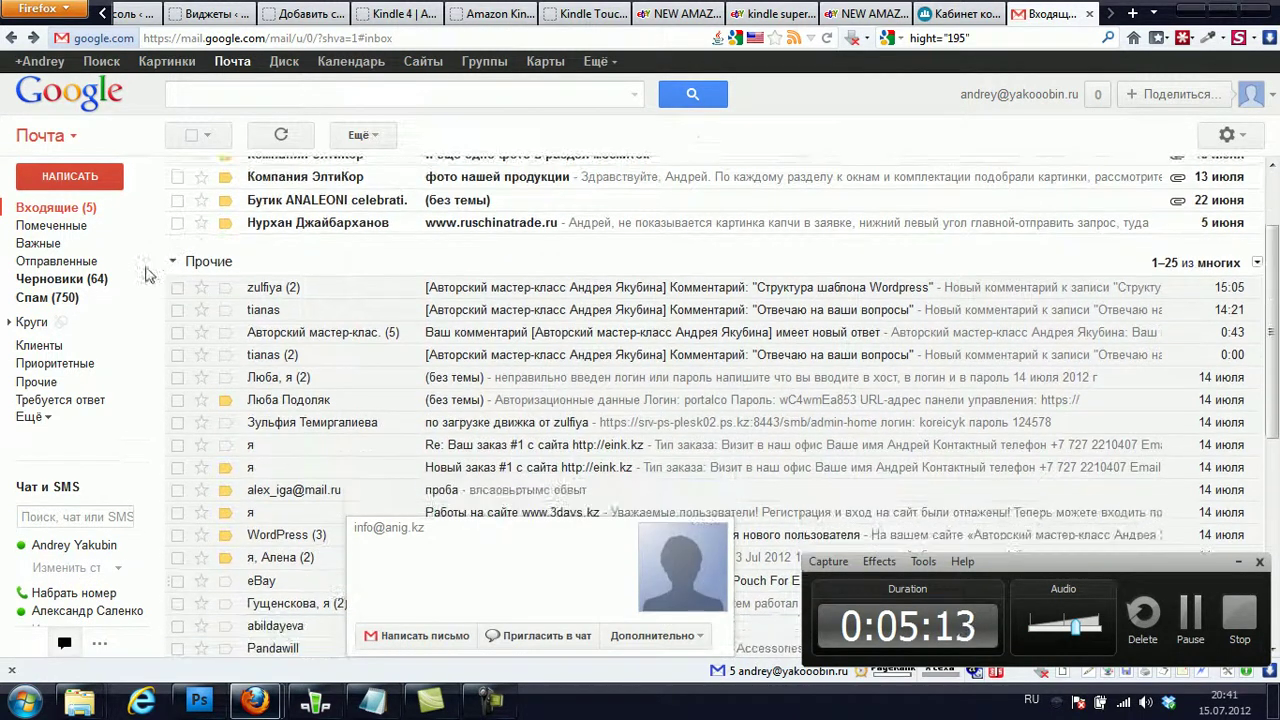
click(89, 264)
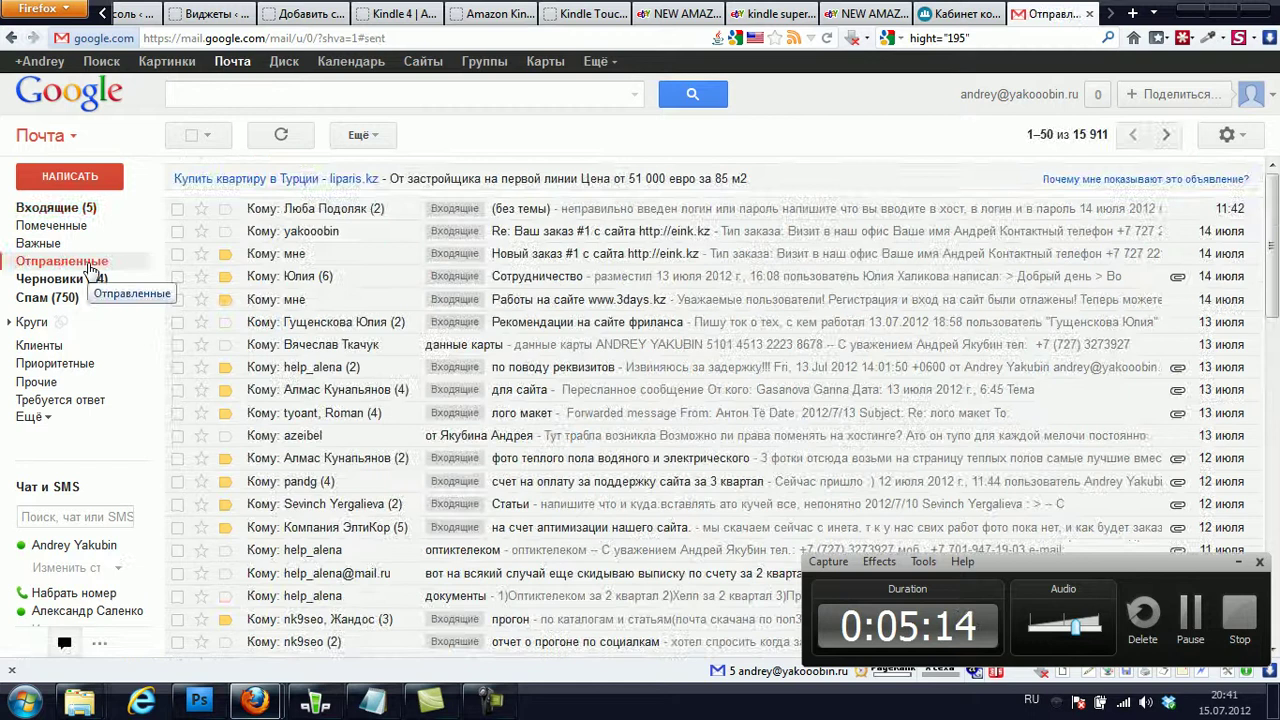
click(342, 487)
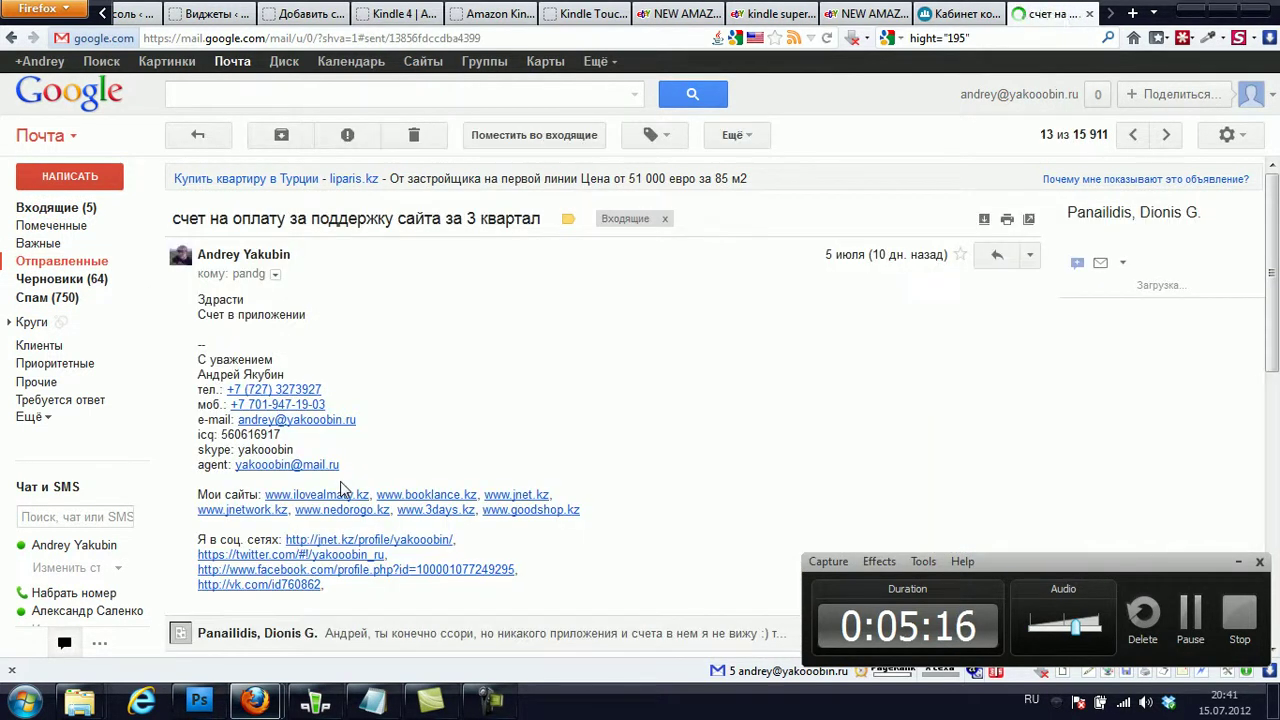
scroll(343, 489, up, 3)
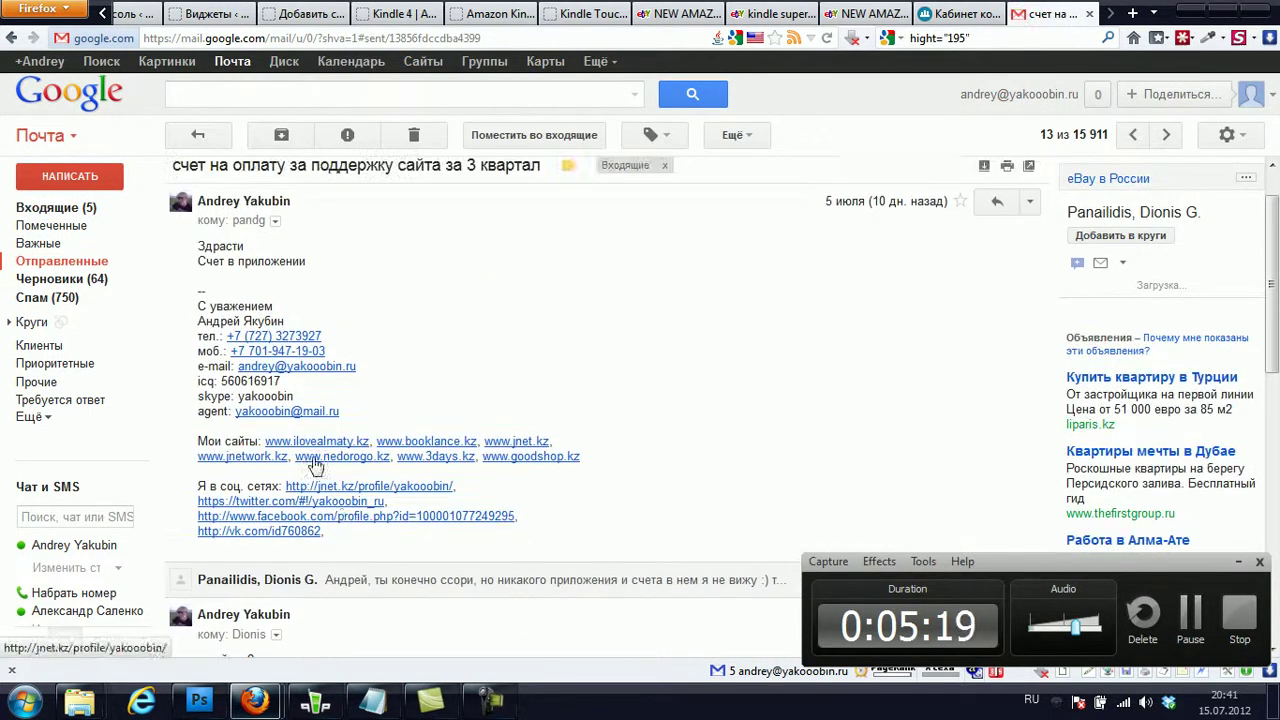
double_click(242, 381)
key(ctrl+c)
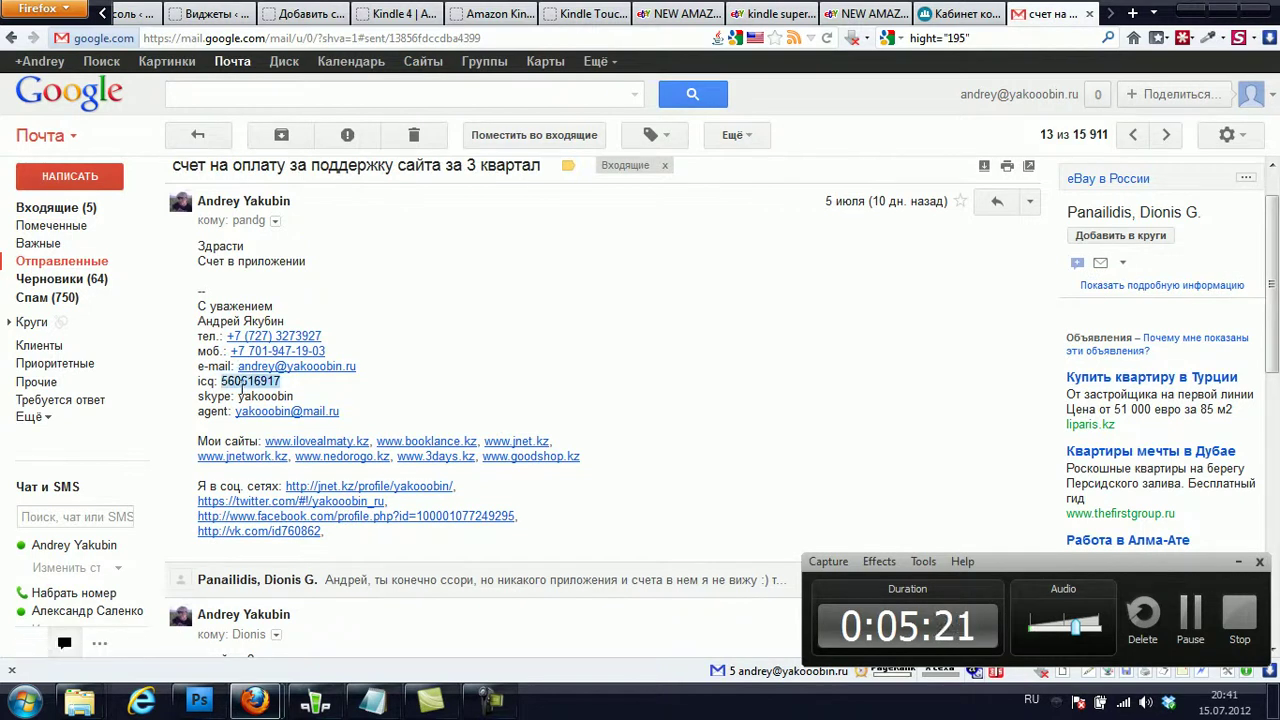
click(968, 14)
- Paste the copied ICQ number and choose the contact's Skype name from autocomplete
click(634, 427)
key(ctrl+v)
click(632, 435)
text(нф)
click(632, 435)
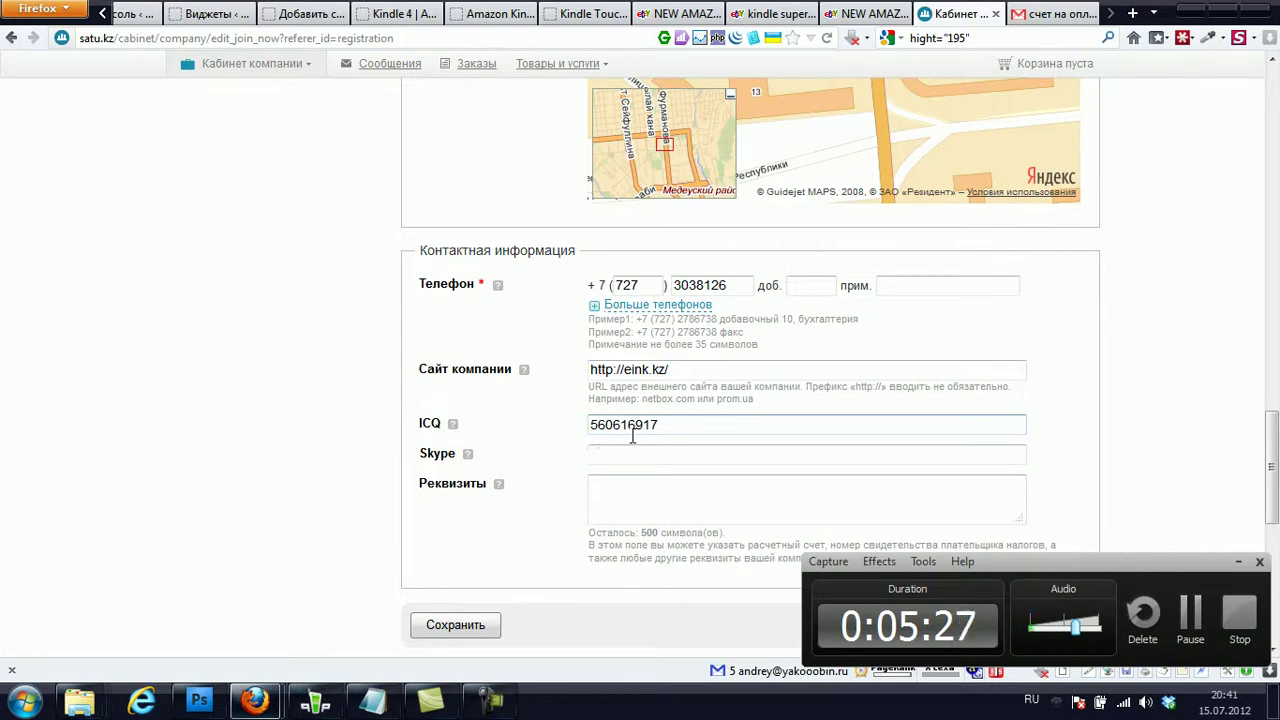
key(alt+shift)
text(ya)
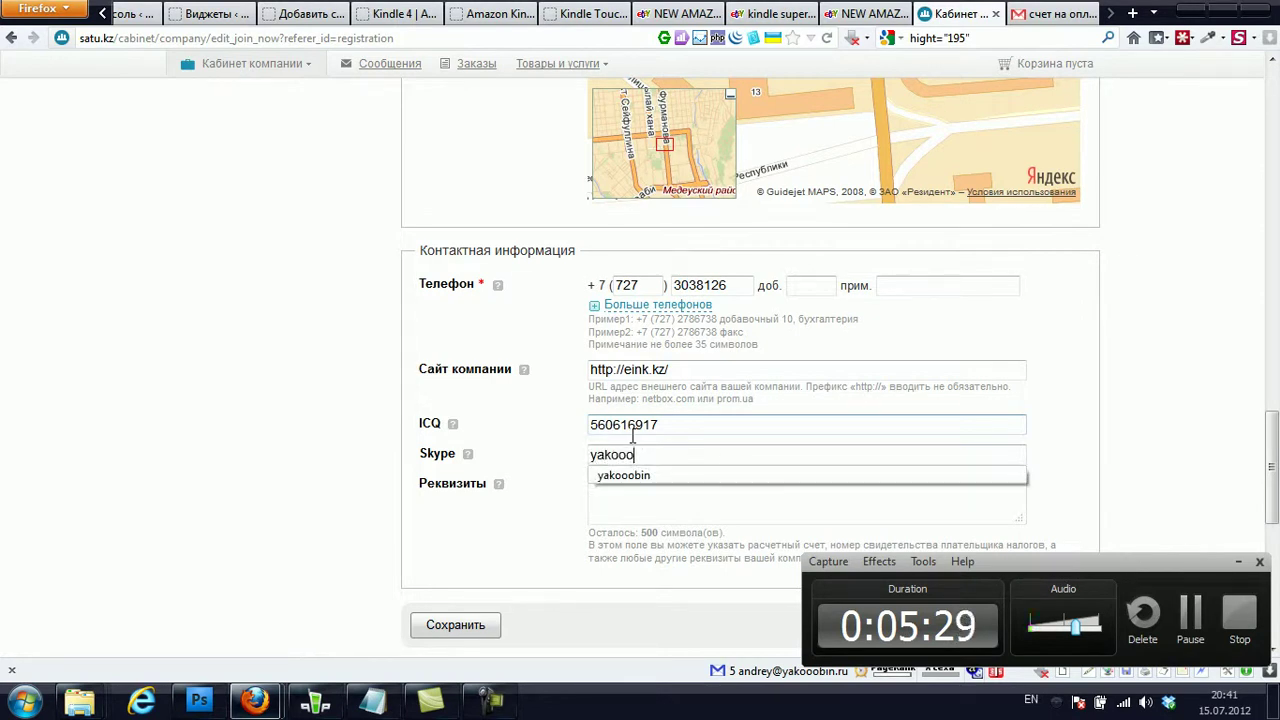
text(kooo)
click(613, 477)
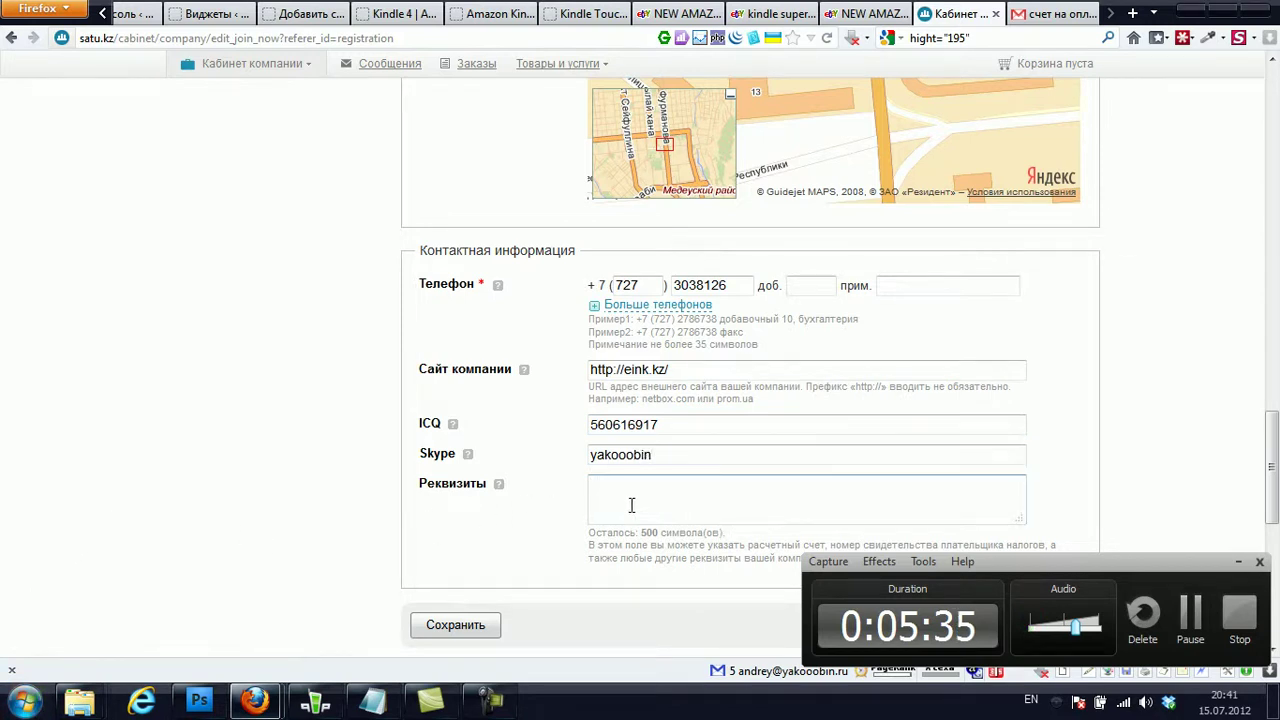
- In Реквизиты, write the label 'сот. тел:' followed by the contact's mobile phone number
scroll(631, 505, down, 2)
click(645, 396)
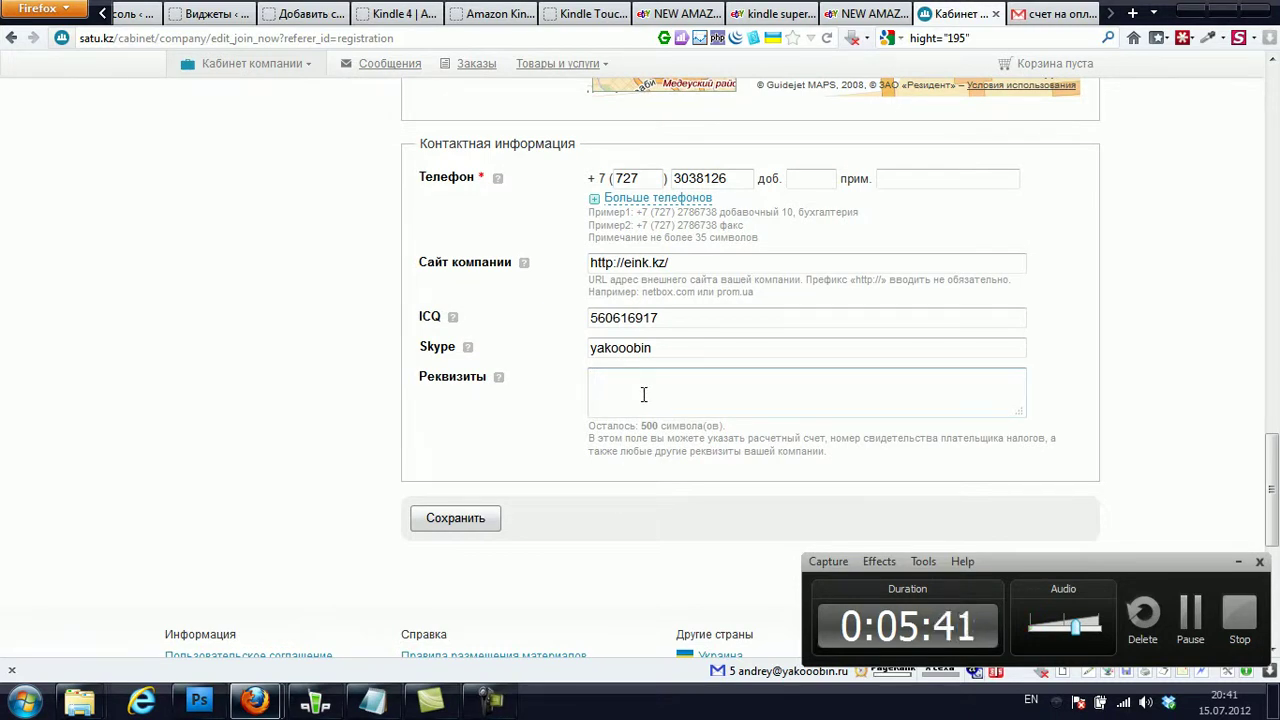
text(cjn)
key(BackSpace)
key(BackSpace)
key(BackSpace)
key(alt+shift)
text(сот. тел:)
key(BackSpace)
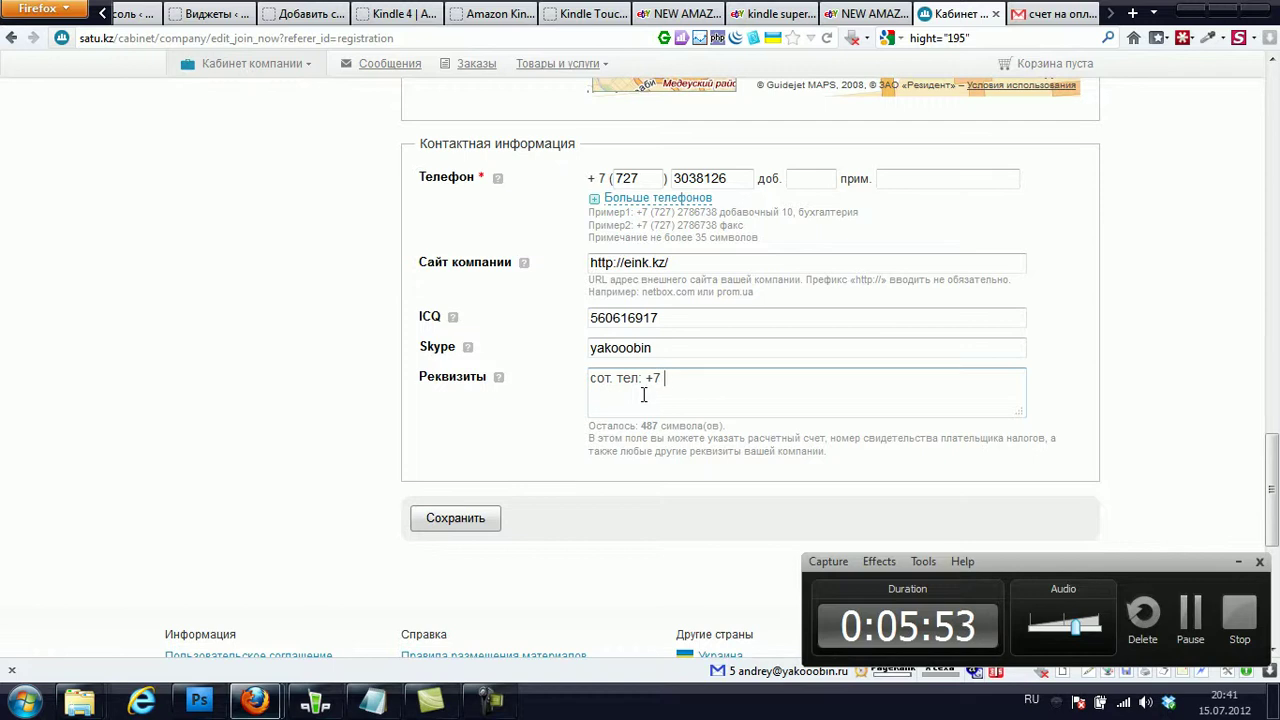
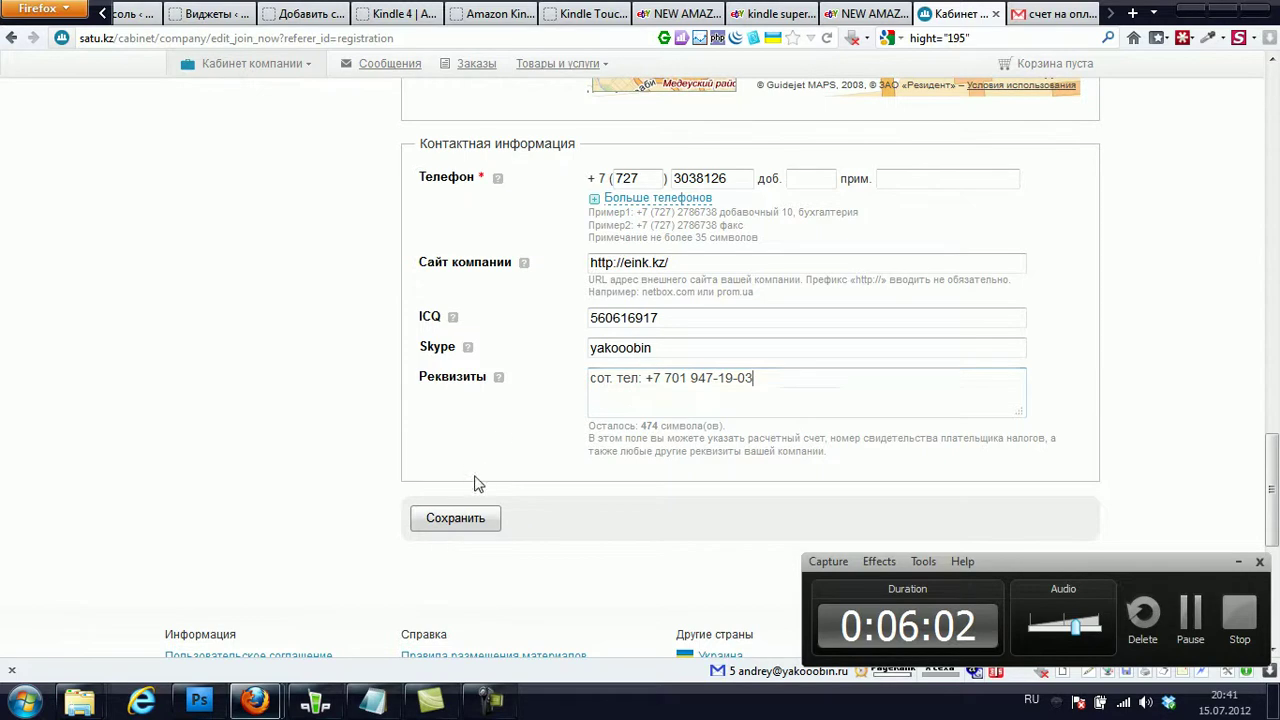
- Save the company information and open eink.satu.kz in a new tab
click(455, 518)
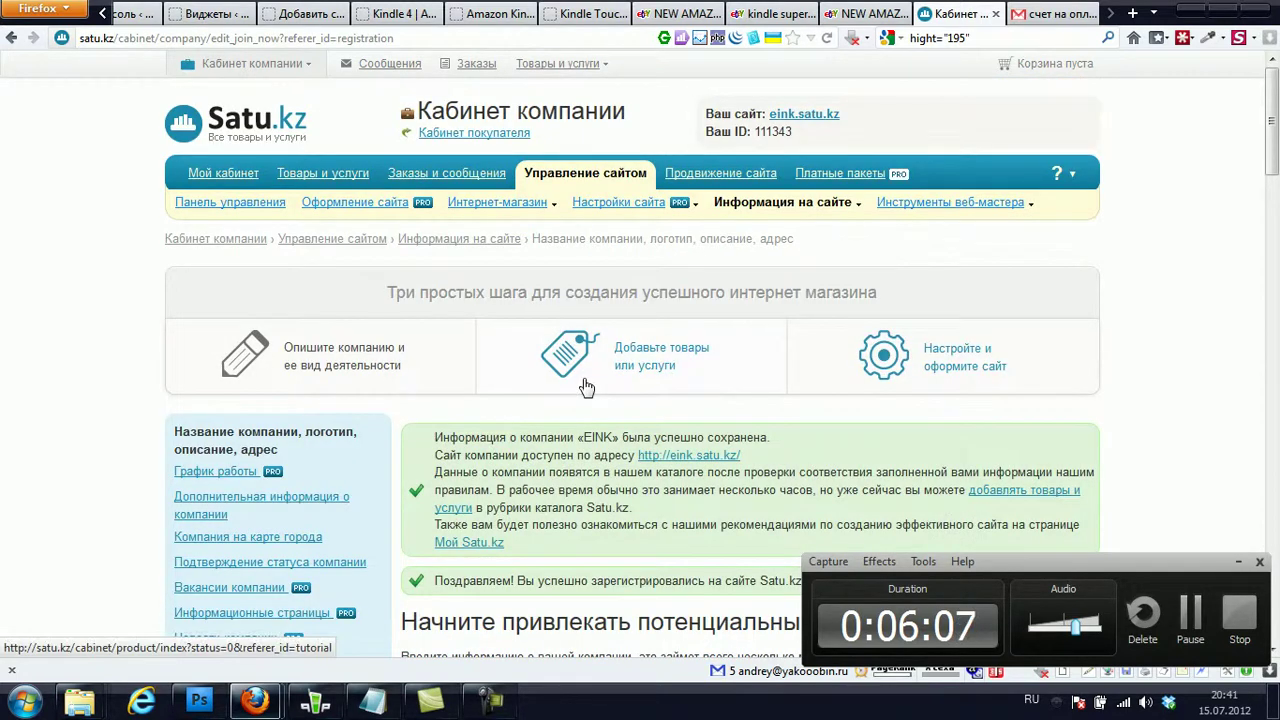
scroll(586, 387, down, 4)
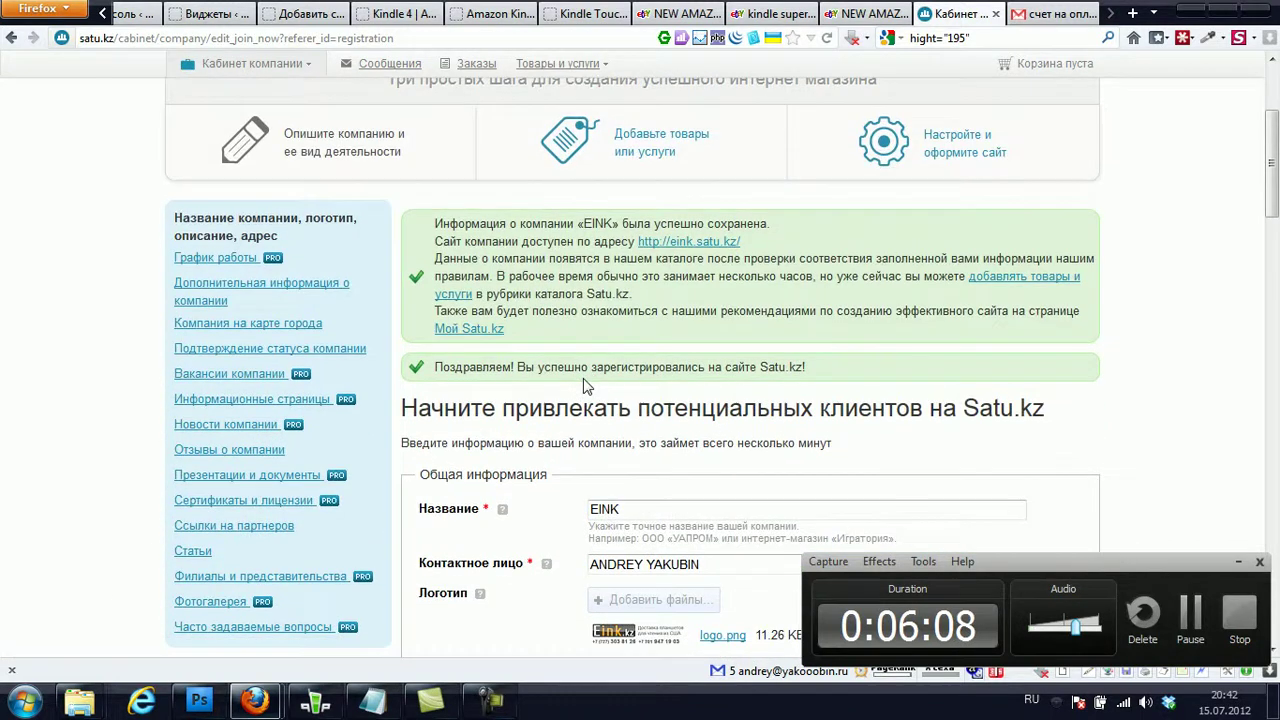
right_click(690, 245)
click(745, 256)
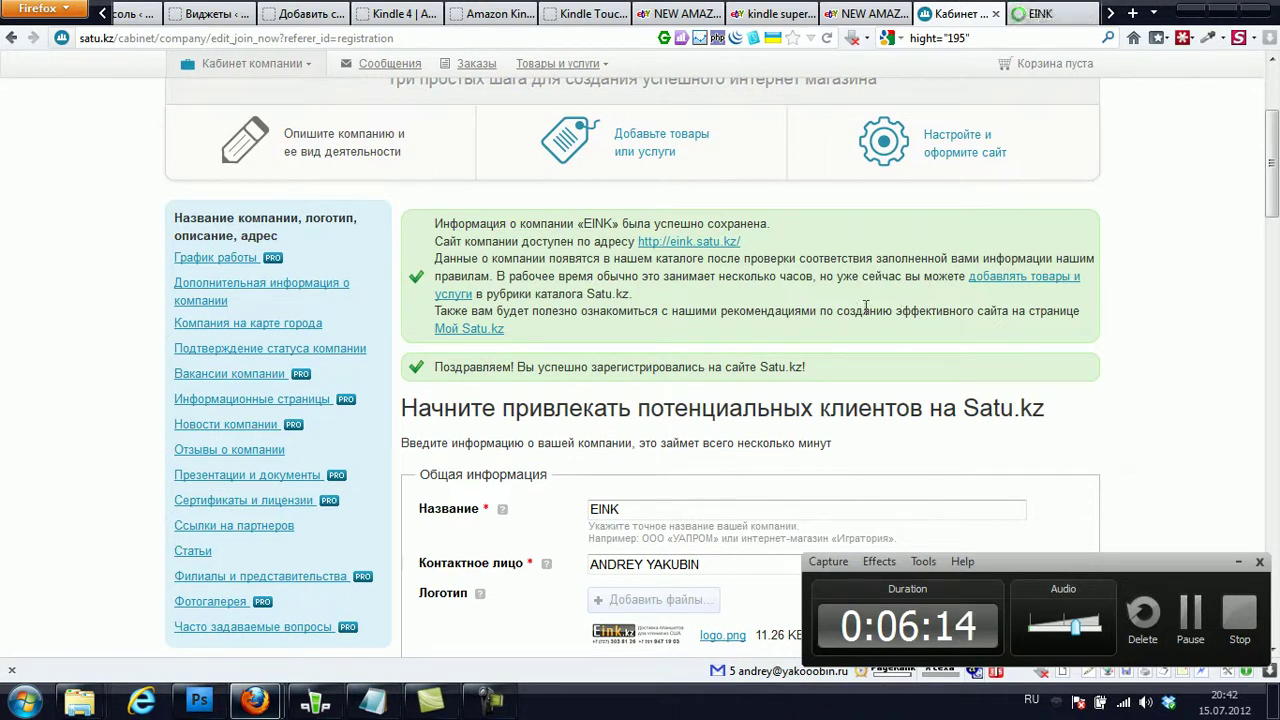
- Open the add-products page in another new tab, then view the company site
right_click(995, 280)
click(1062, 296)
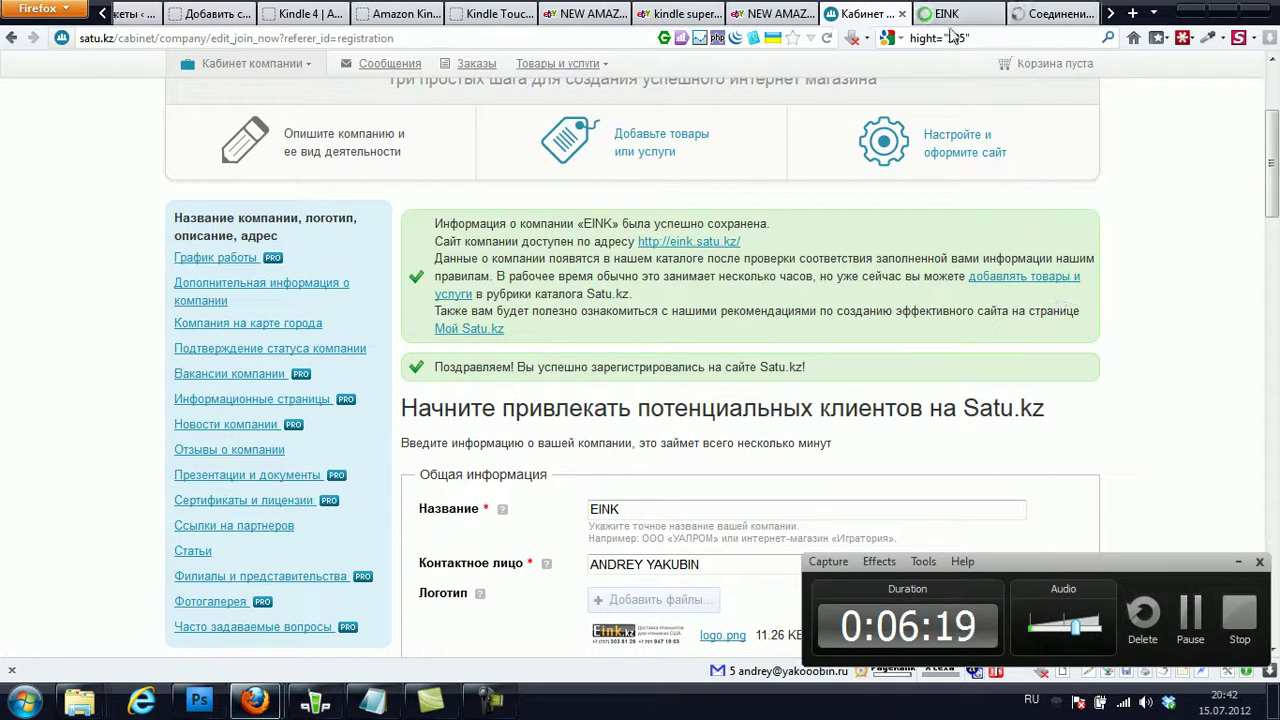
click(948, 18)
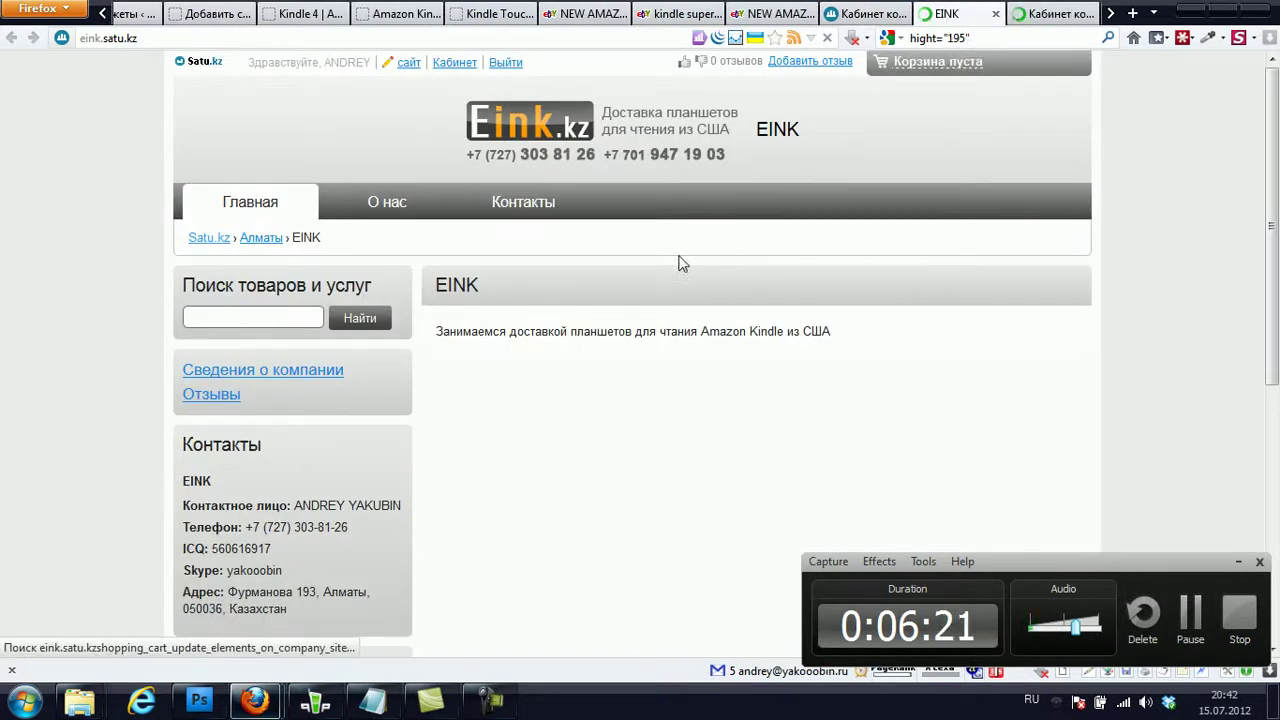
- Reload the EINK site home page and scroll through it to review its contents
click(770, 133)
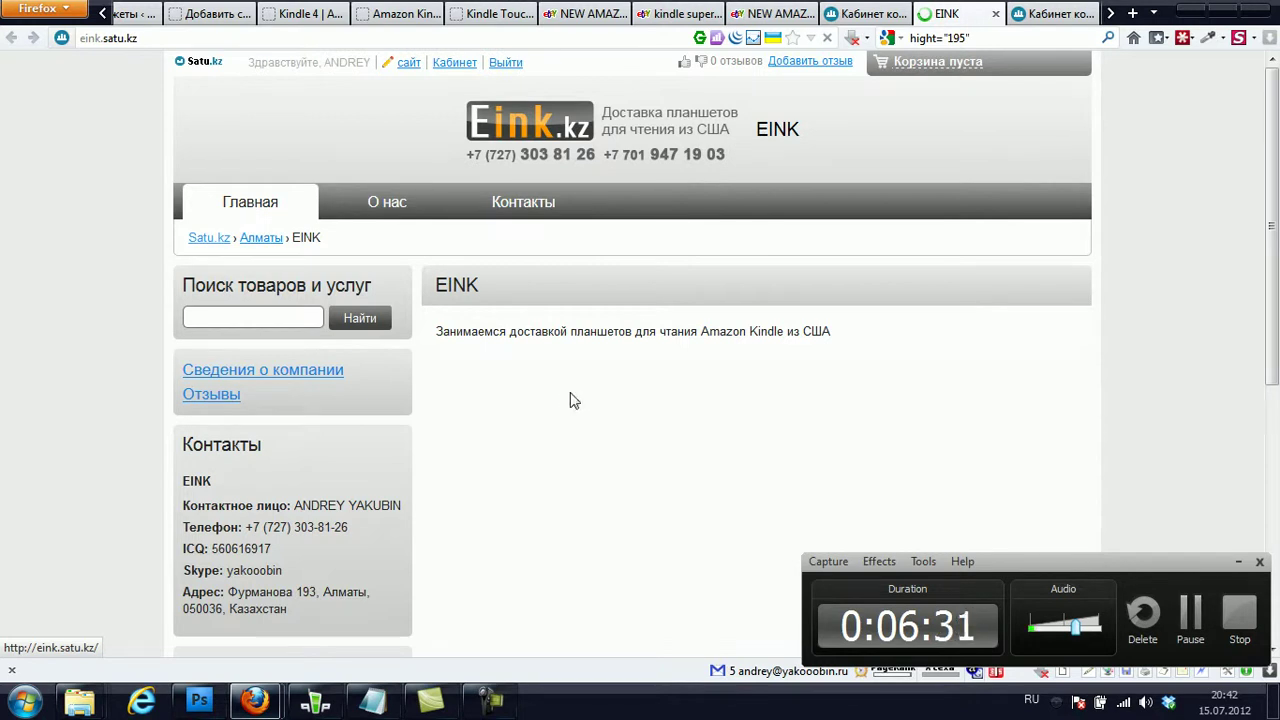
scroll(573, 400, down, 5)
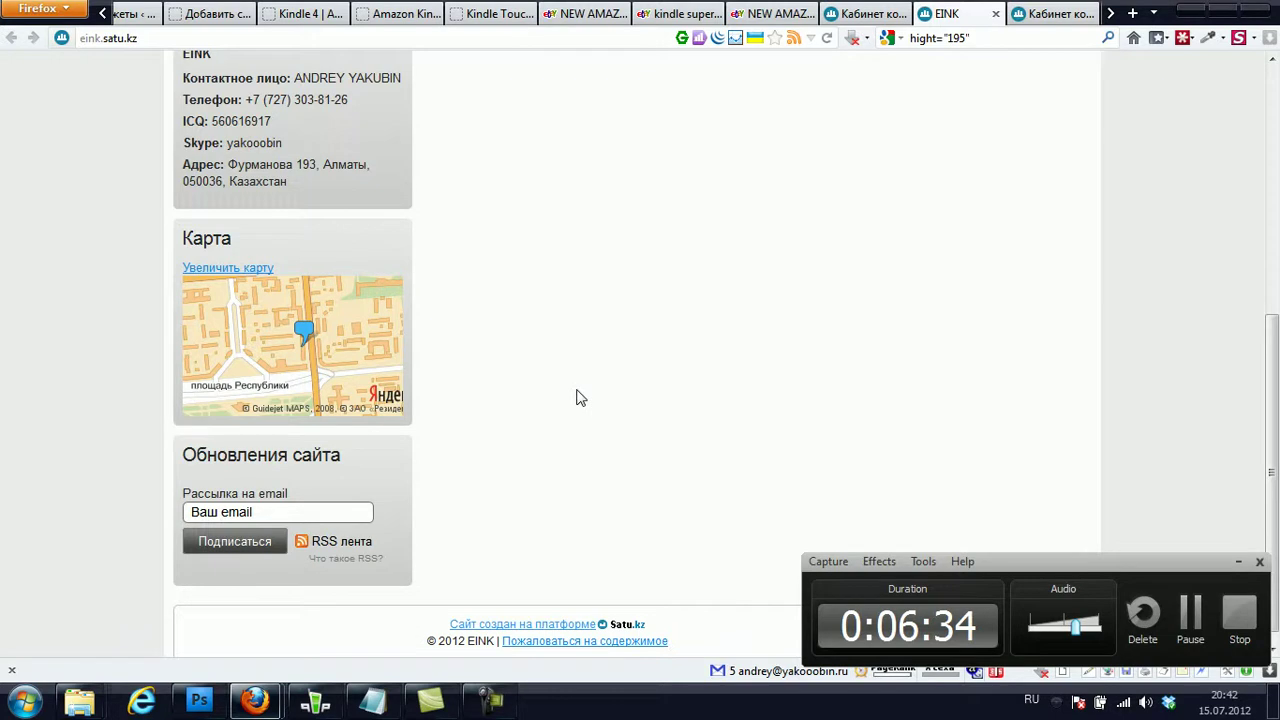
scroll(971, 337, up, 5)
drag(1272, 268, 1276, 312)
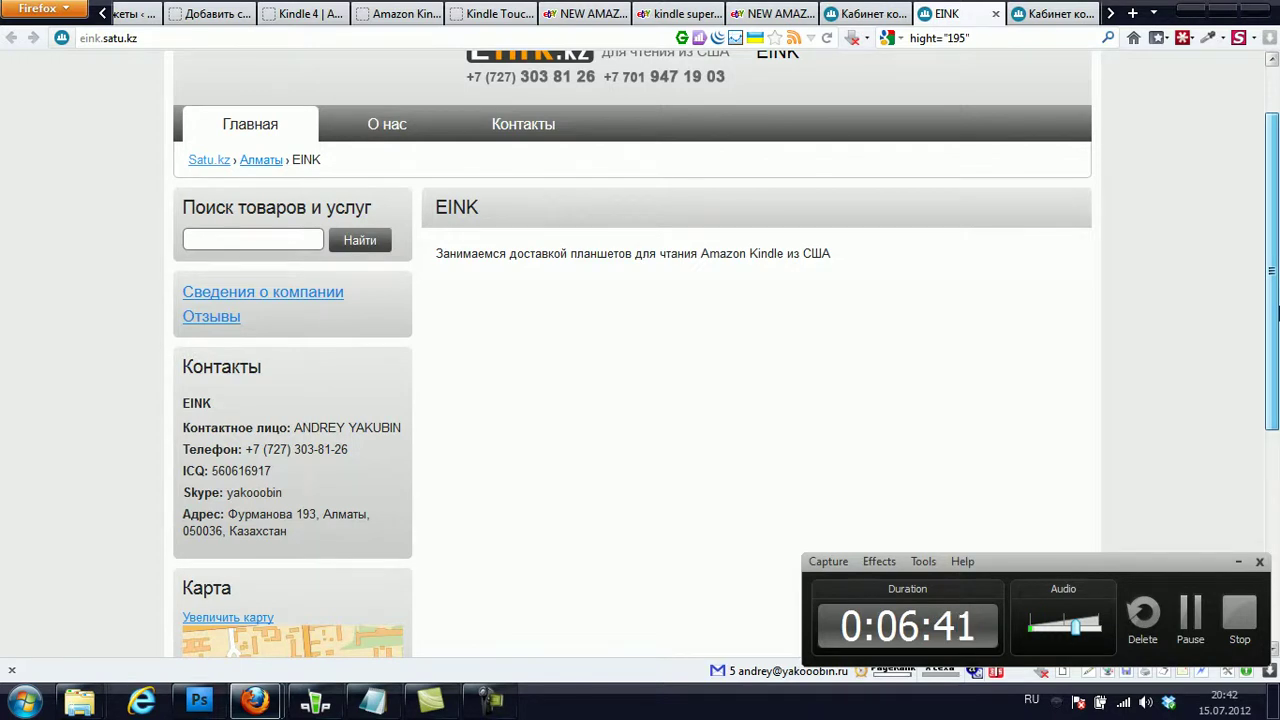
scroll(1276, 312, up, 2)
- On the product management page, start a new product with Добавить товар, leaving the type unset
click(1055, 12)
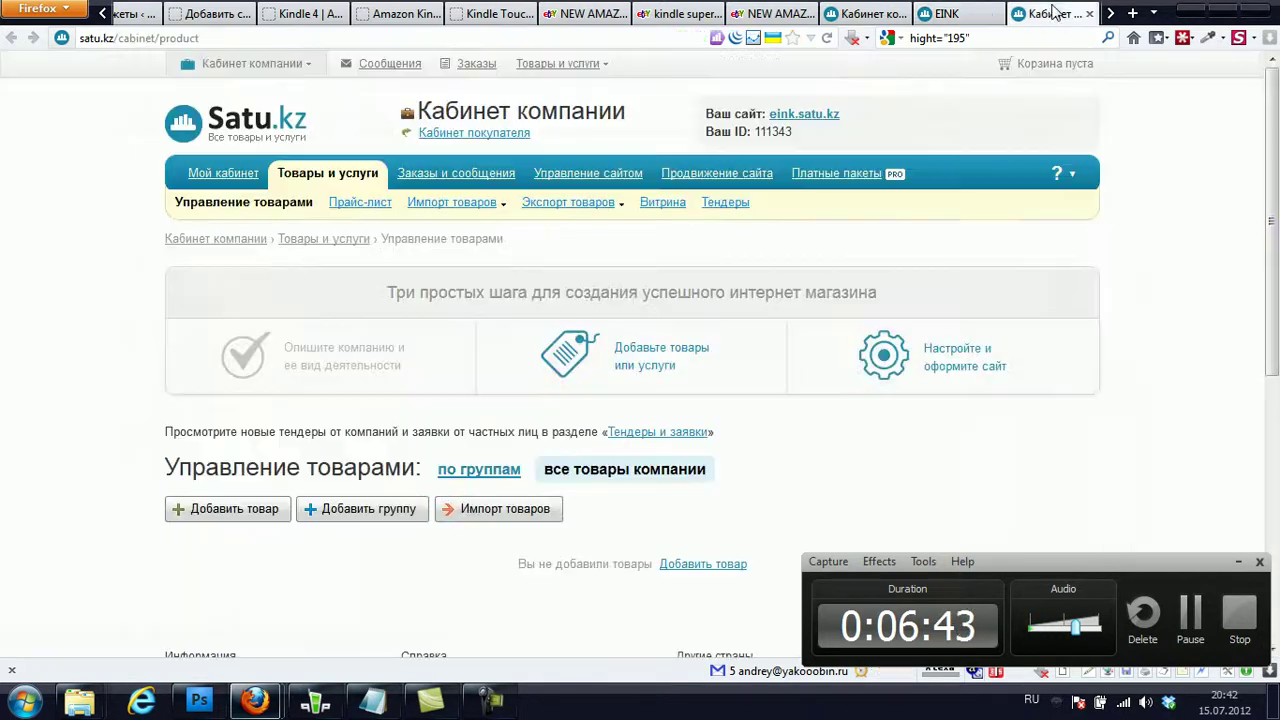
click(239, 519)
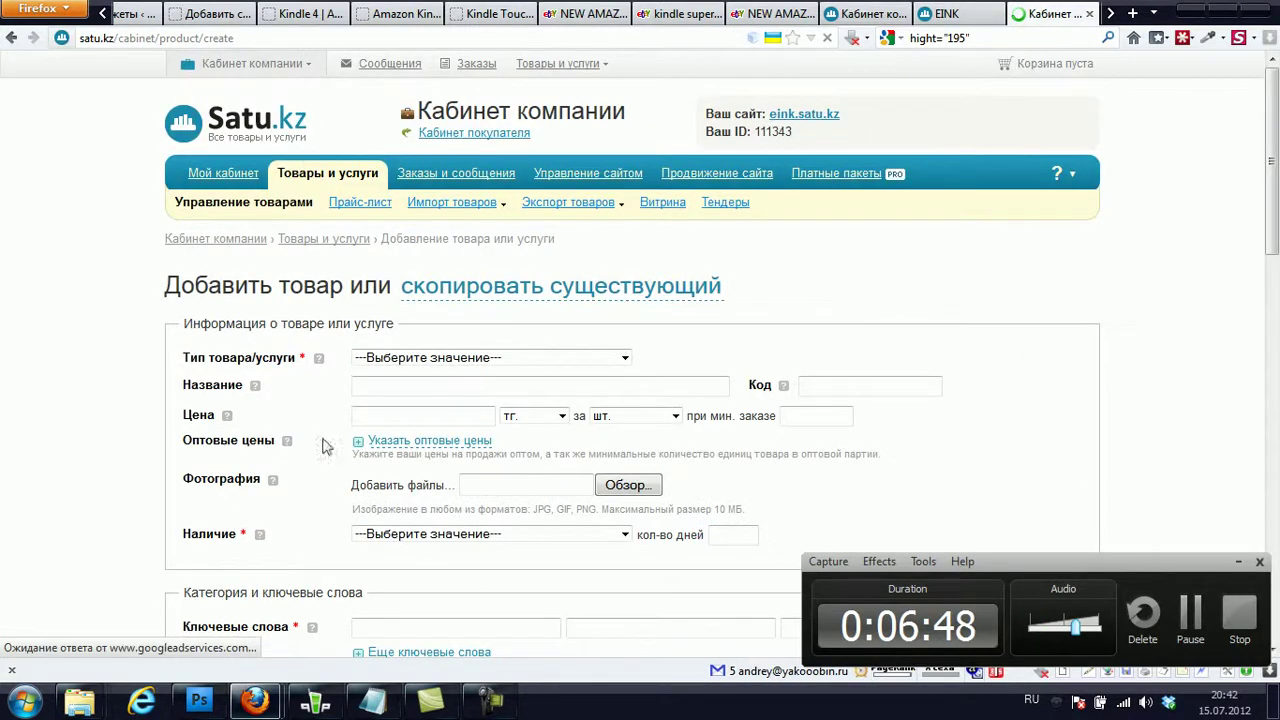
click(476, 361)
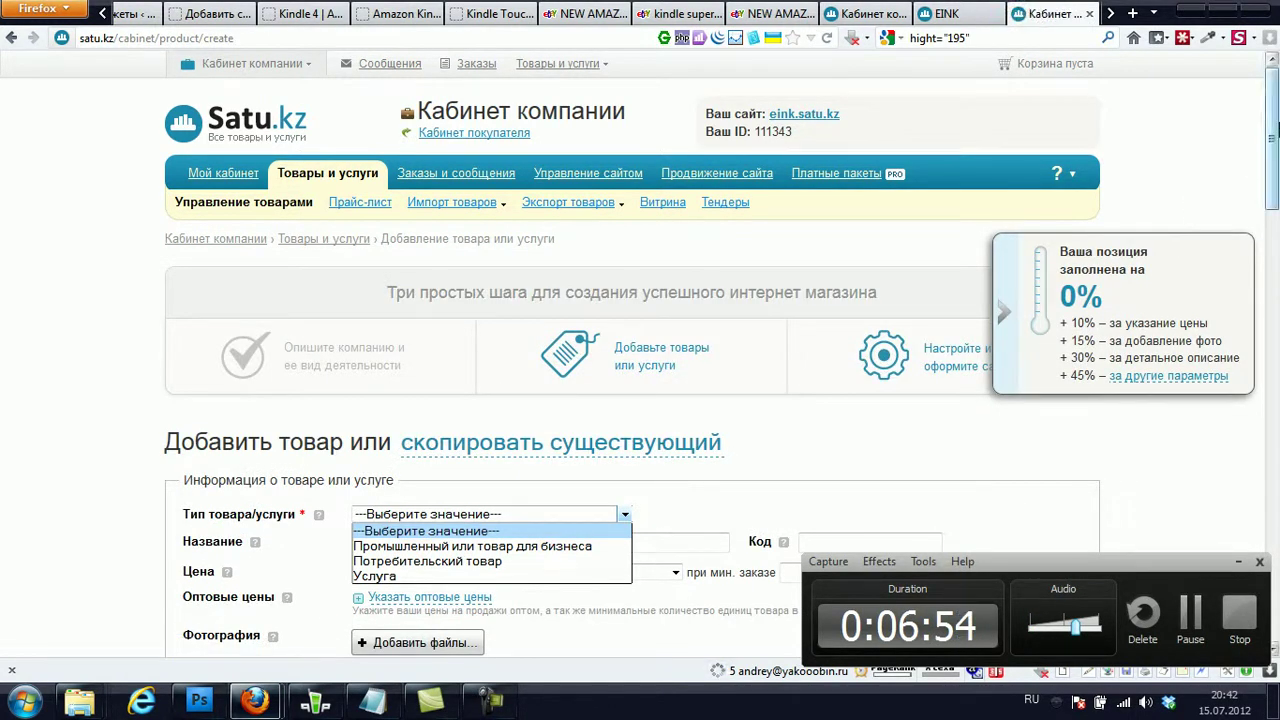
click(1277, 180)
scroll(1240, 224, down, 5)
- Set type Потребительский товар, name 'Amazon Kindle Touch' and price 14900
click(524, 224)
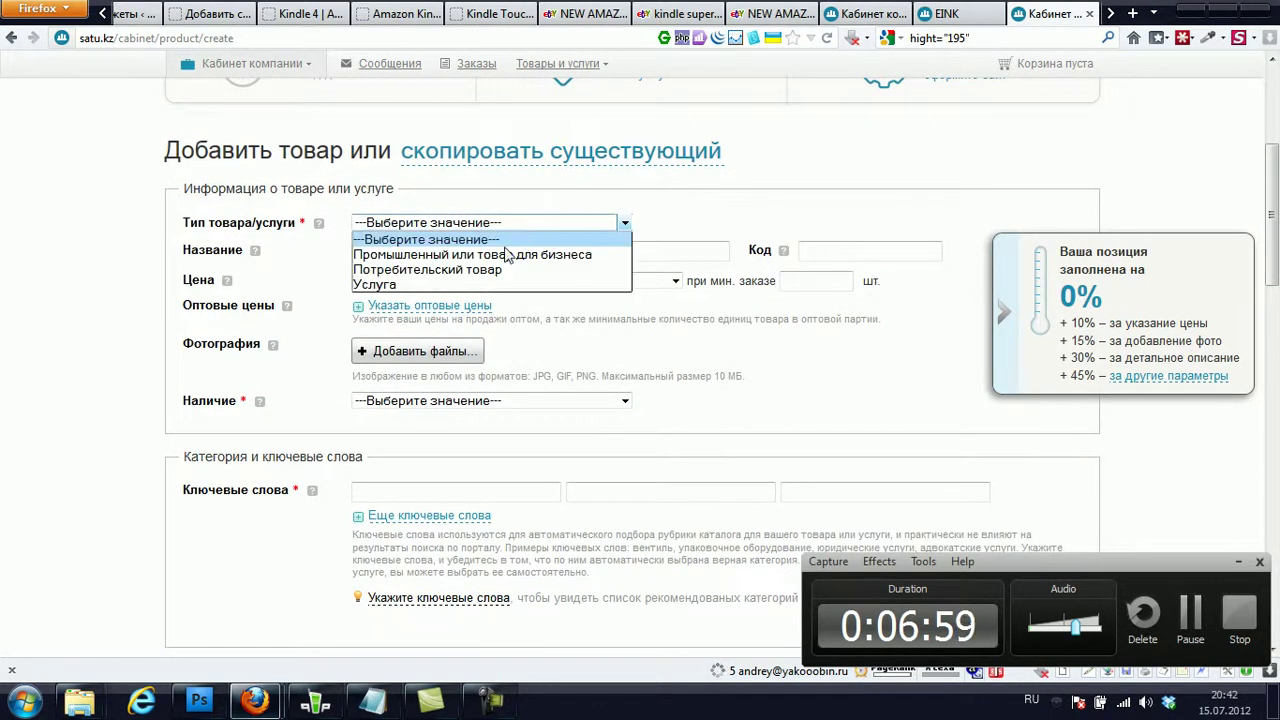
click(490, 270)
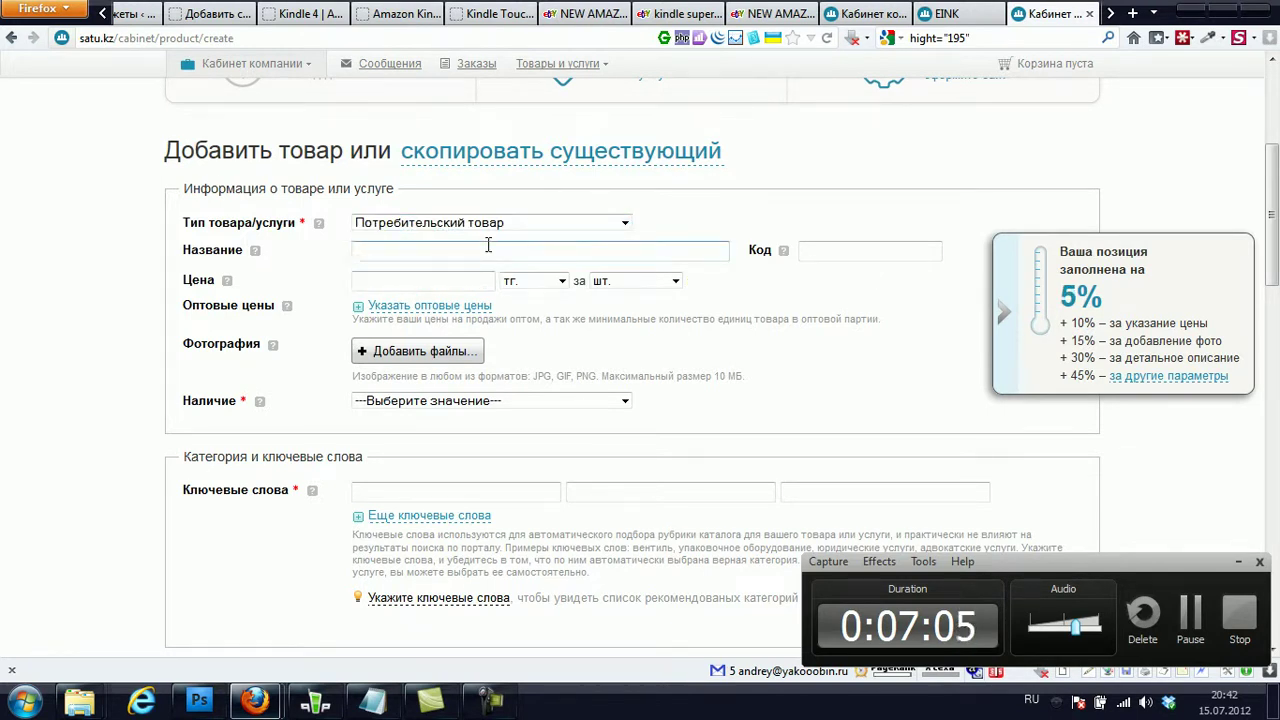
text(Лш)
key(alt+shift)
text(Amazon)
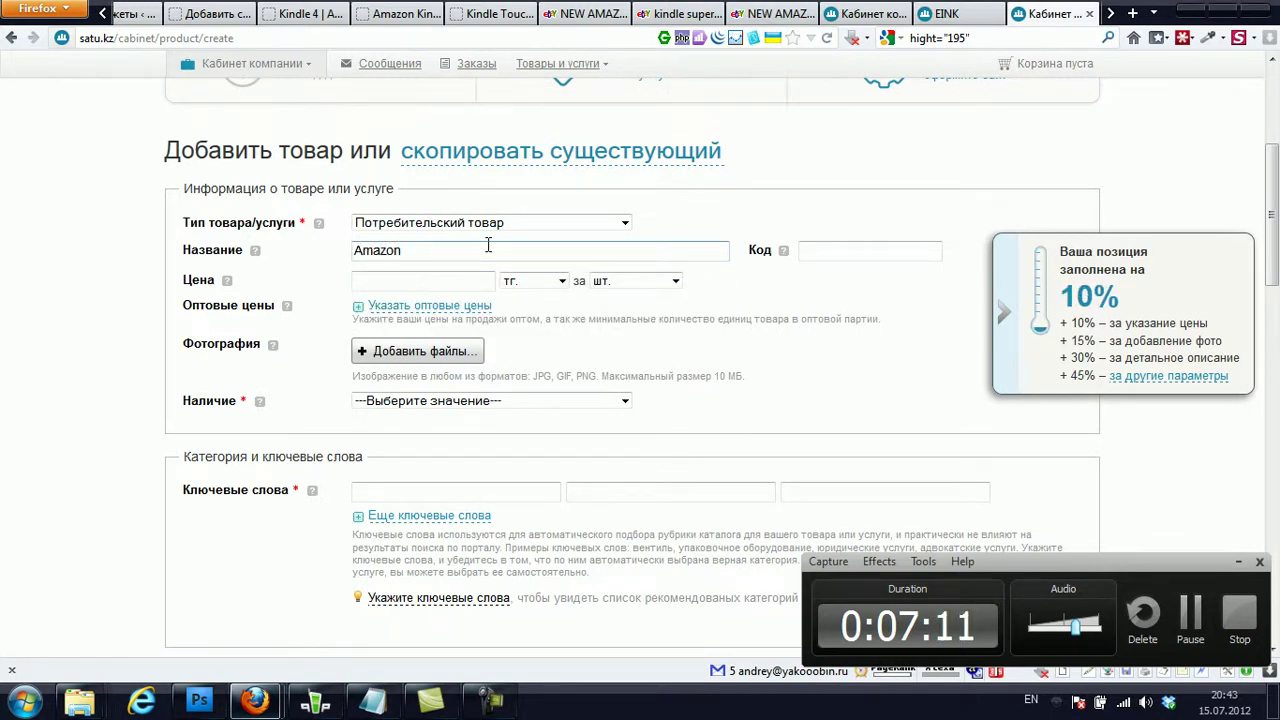
text( Kindle Touc)
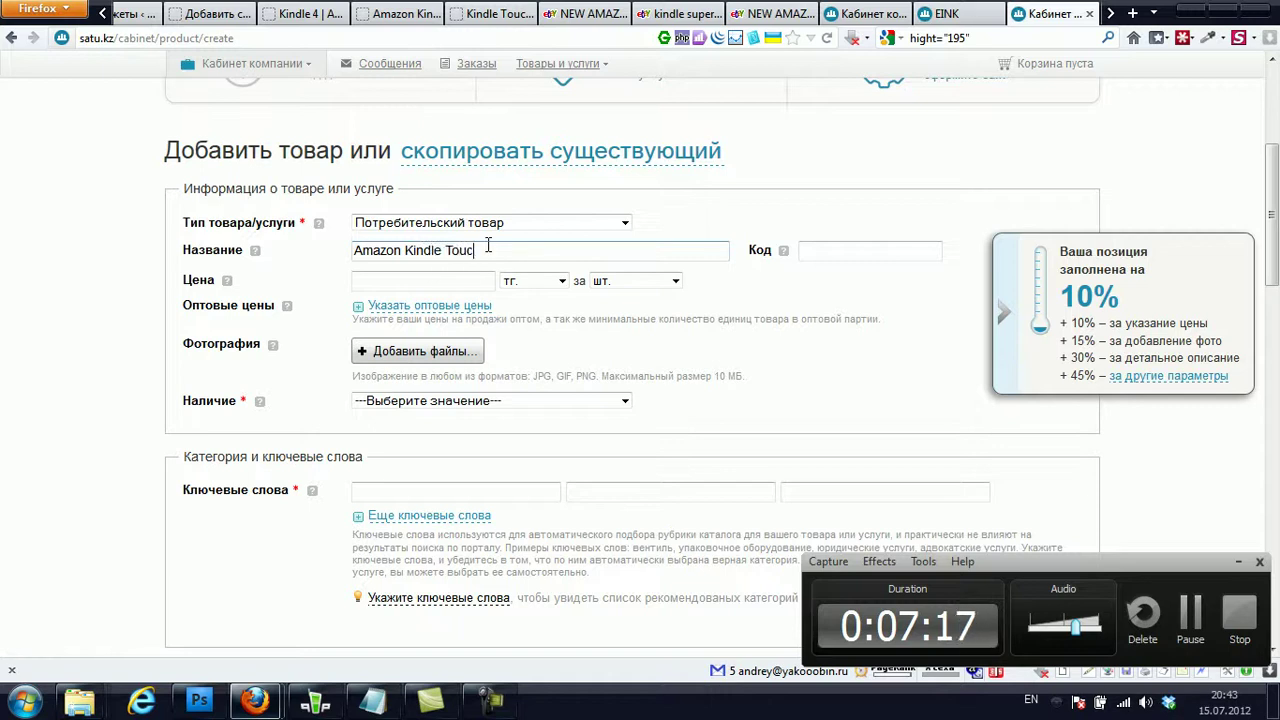
text(h)
click(427, 283)
text(1)
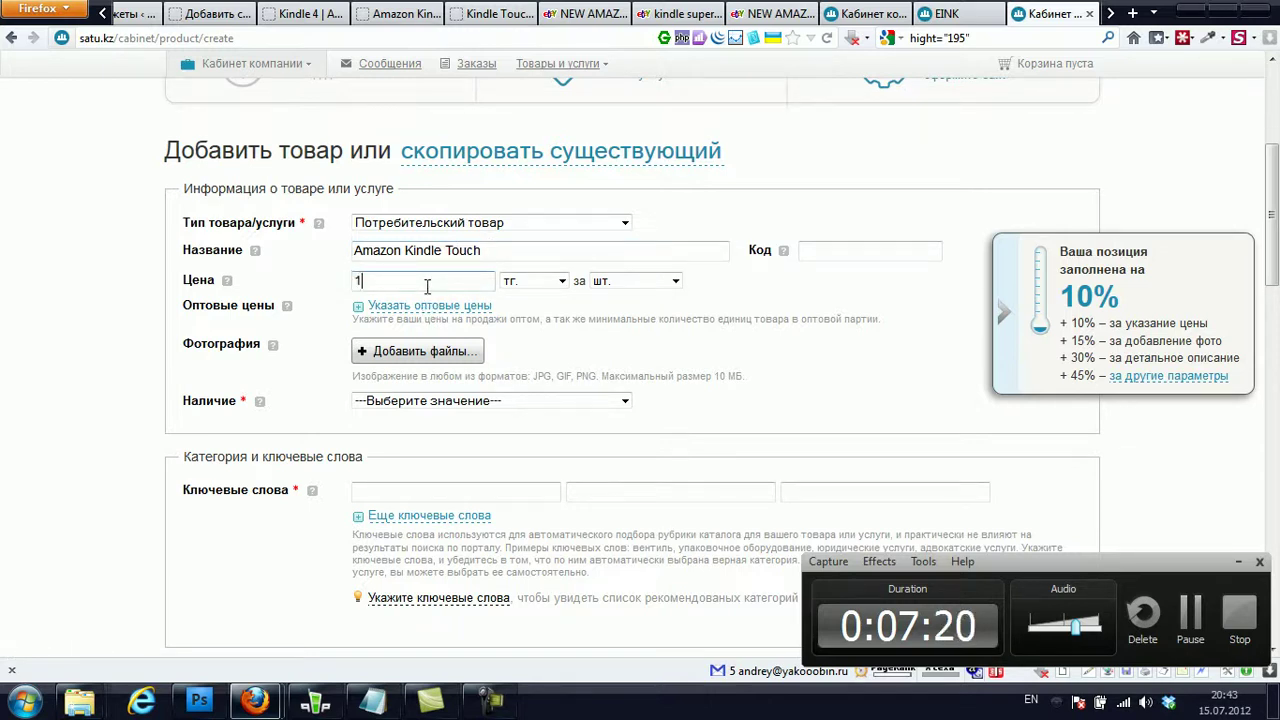
text(4900)
click(427, 286)
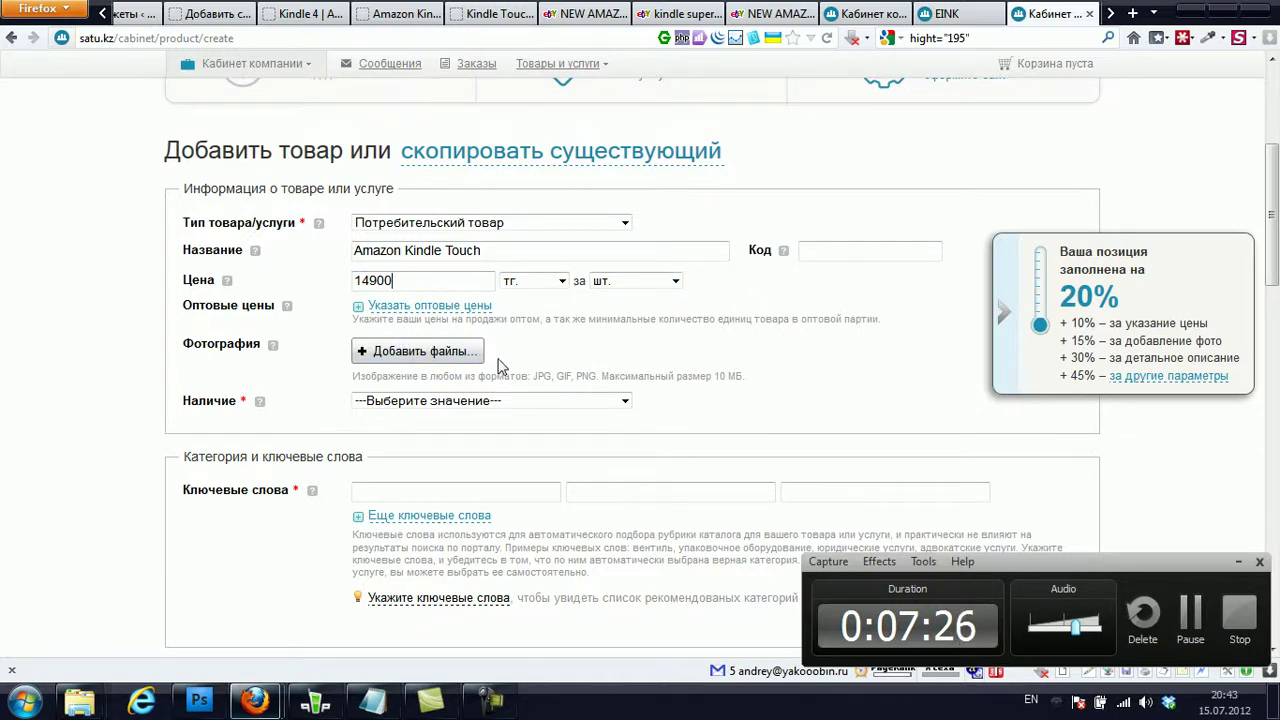
- Upload Amazon Kindle Touch_1.jpg from Work (D:) as the product photo
click(435, 358)
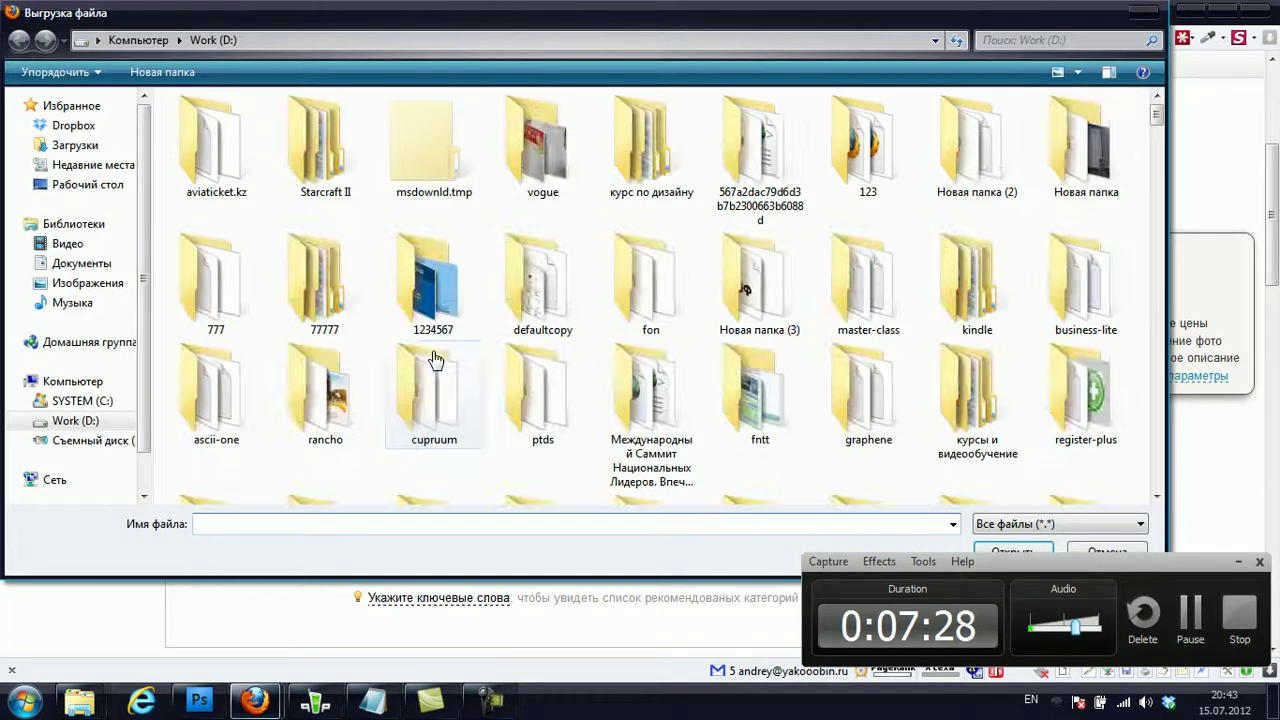
drag(1158, 125, 1185, 523)
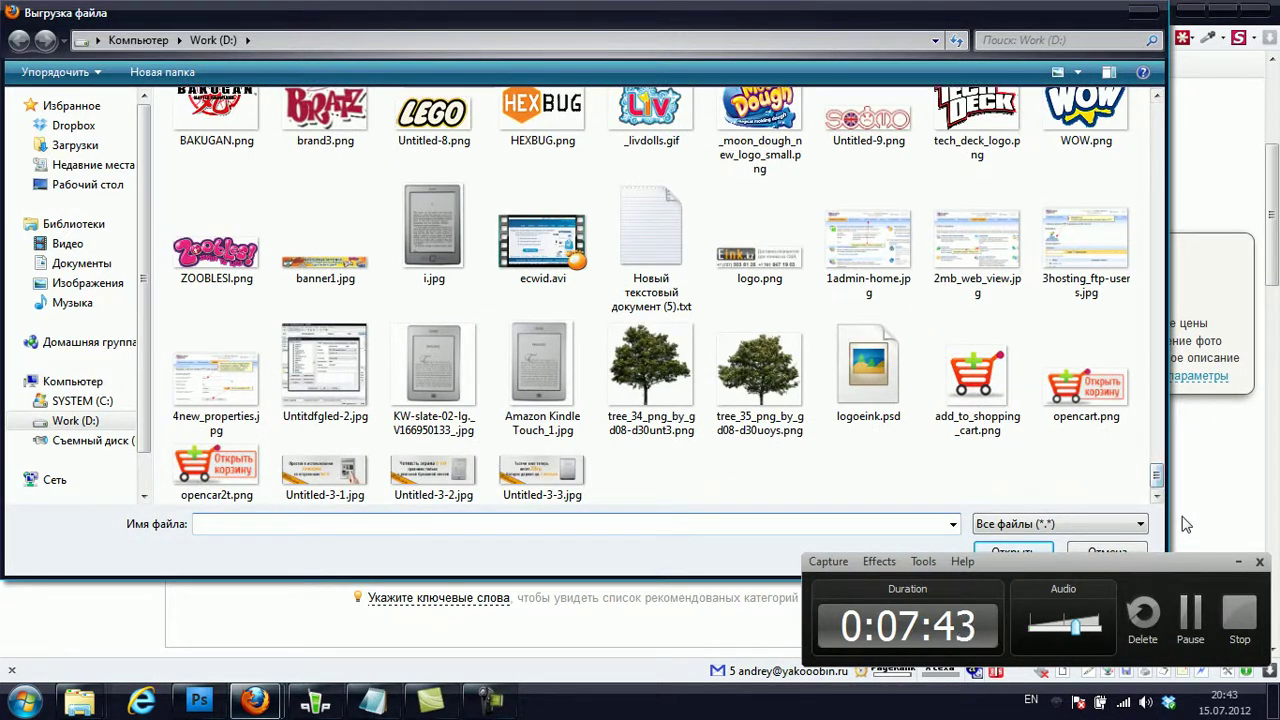
double_click(540, 390)
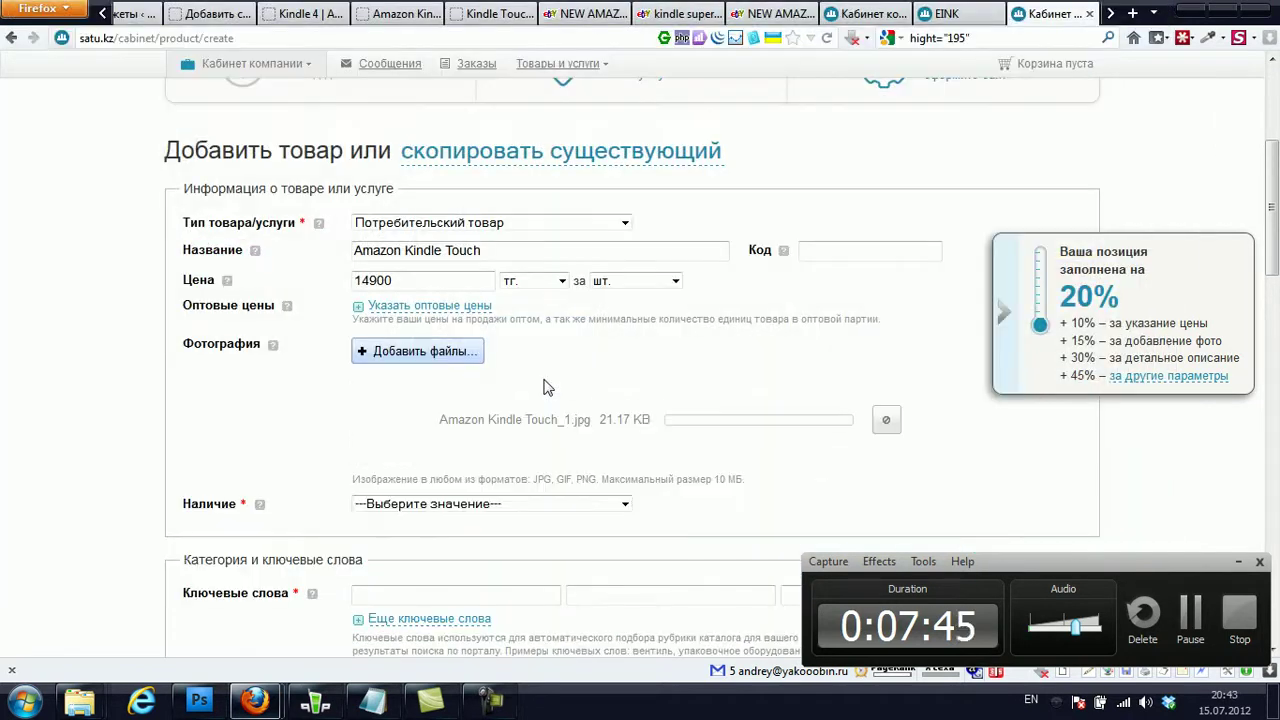
- Set the product's availability to В наличии
scroll(545, 390, down, 2)
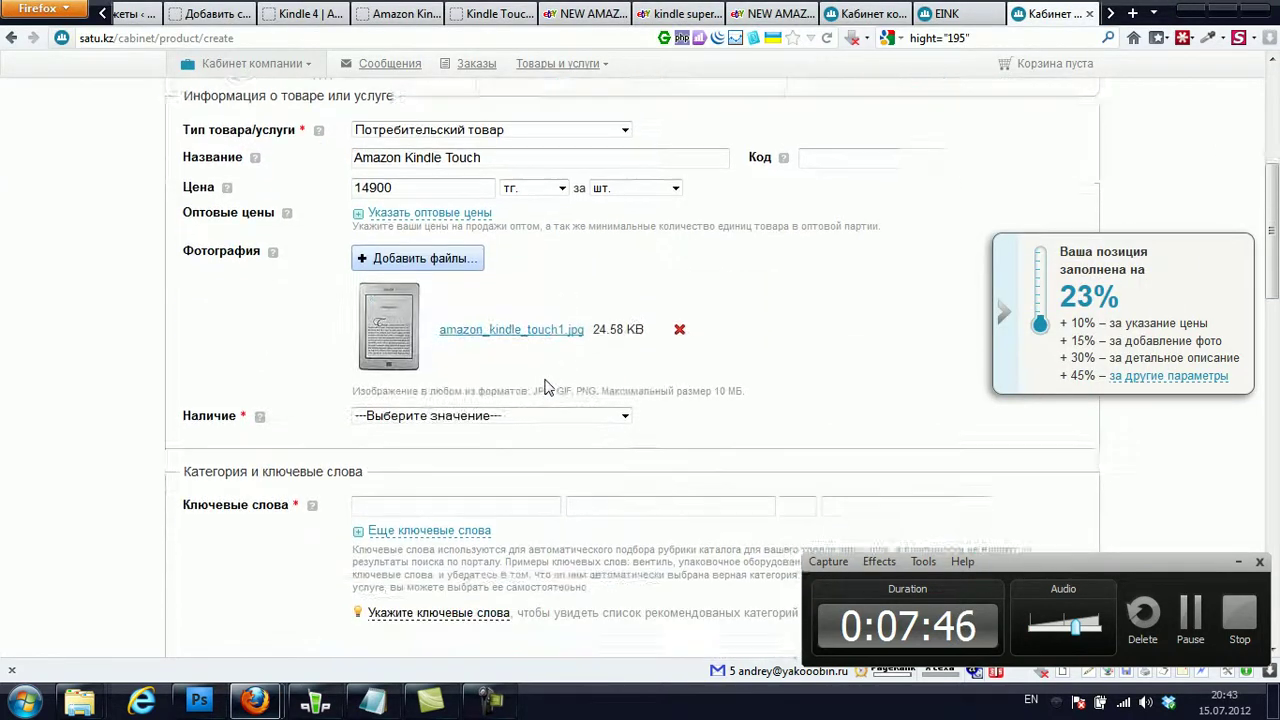
click(538, 405)
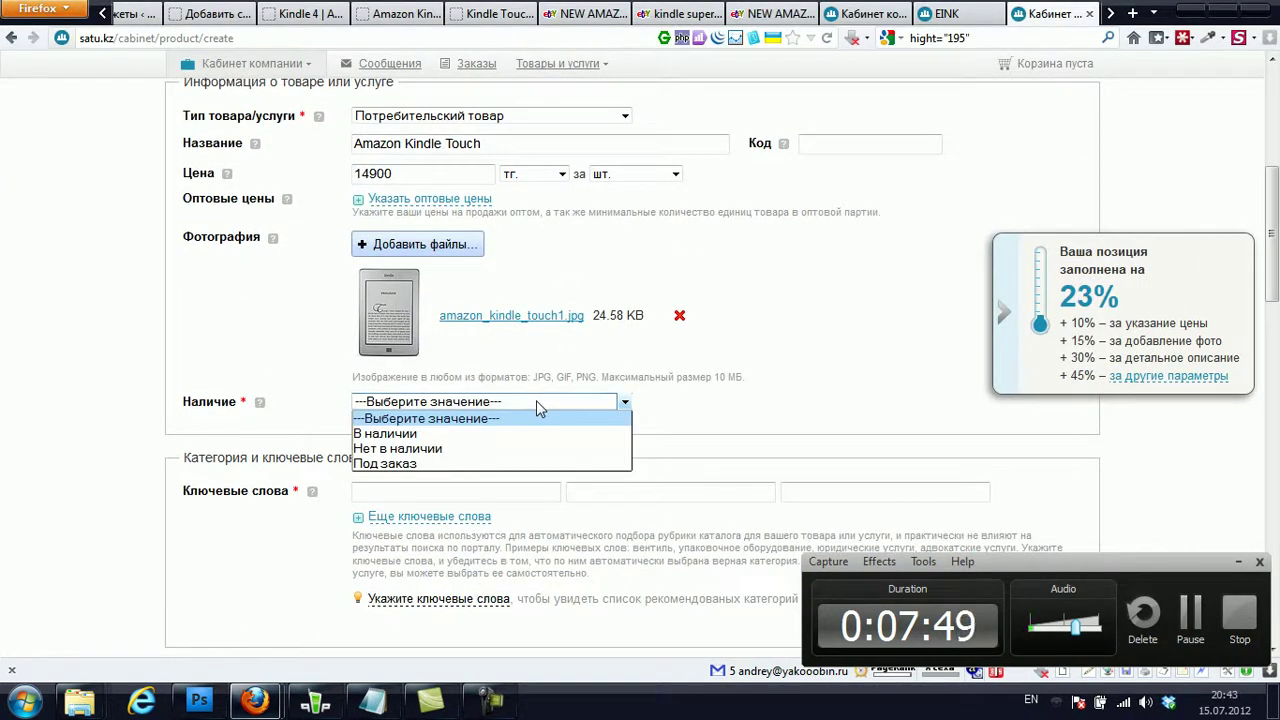
click(514, 434)
scroll(516, 438, down, 1)
scroll(516, 438, down, 1)
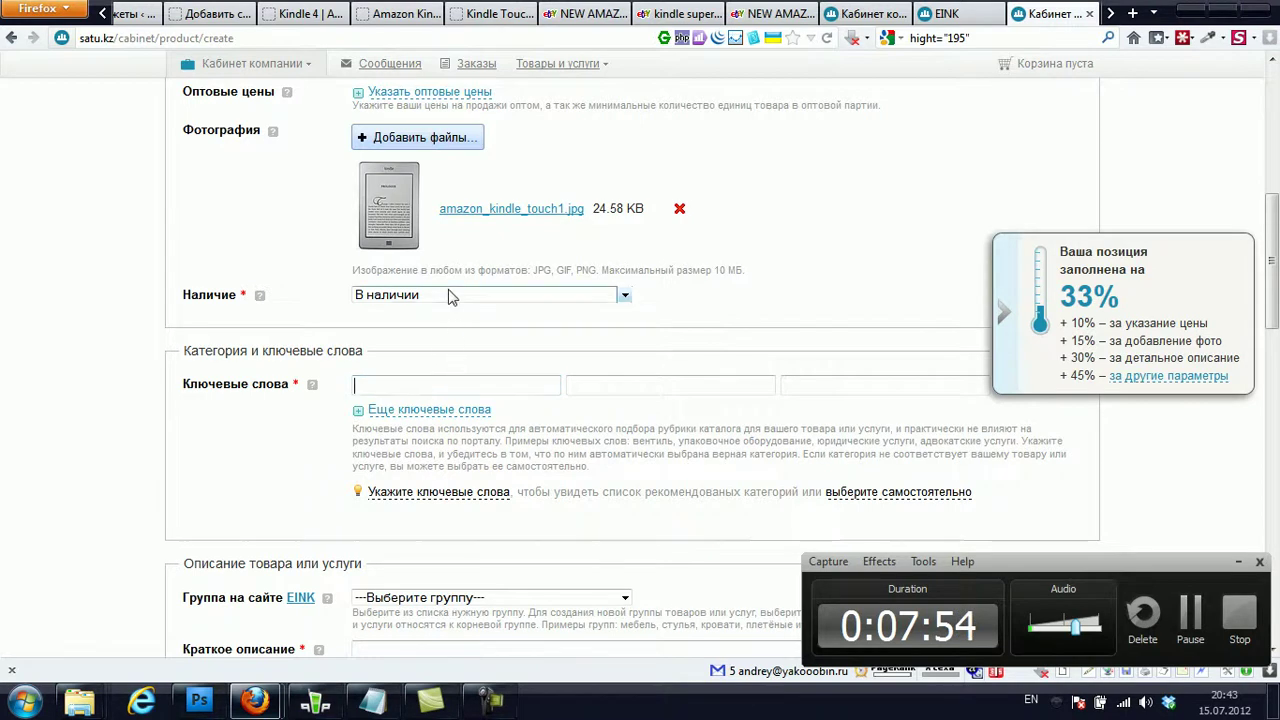
scroll(455, 285, up, 3)
- Copy the name 'Amazon Kindle Touch' into the first Ключевые слова field
drag(500, 250, 325, 258)
key(ctrl+c)
scroll(455, 360, down, 3)
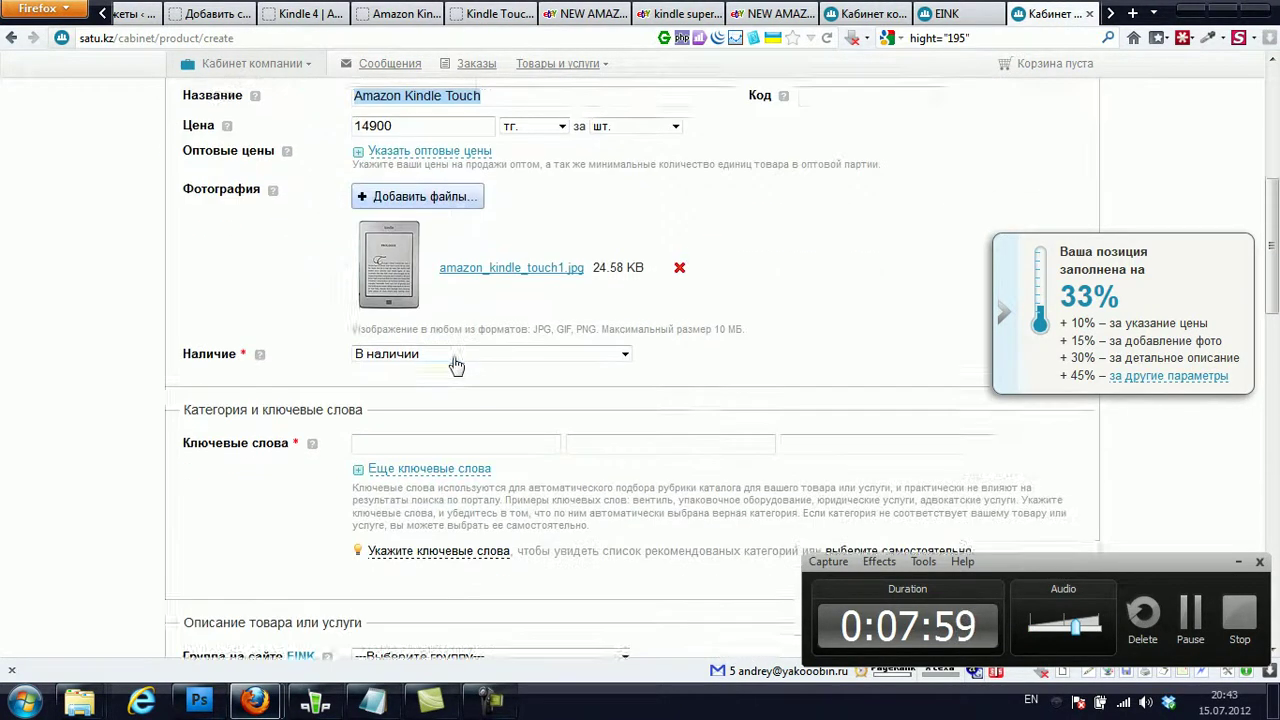
click(407, 384)
key(ctrl+v)
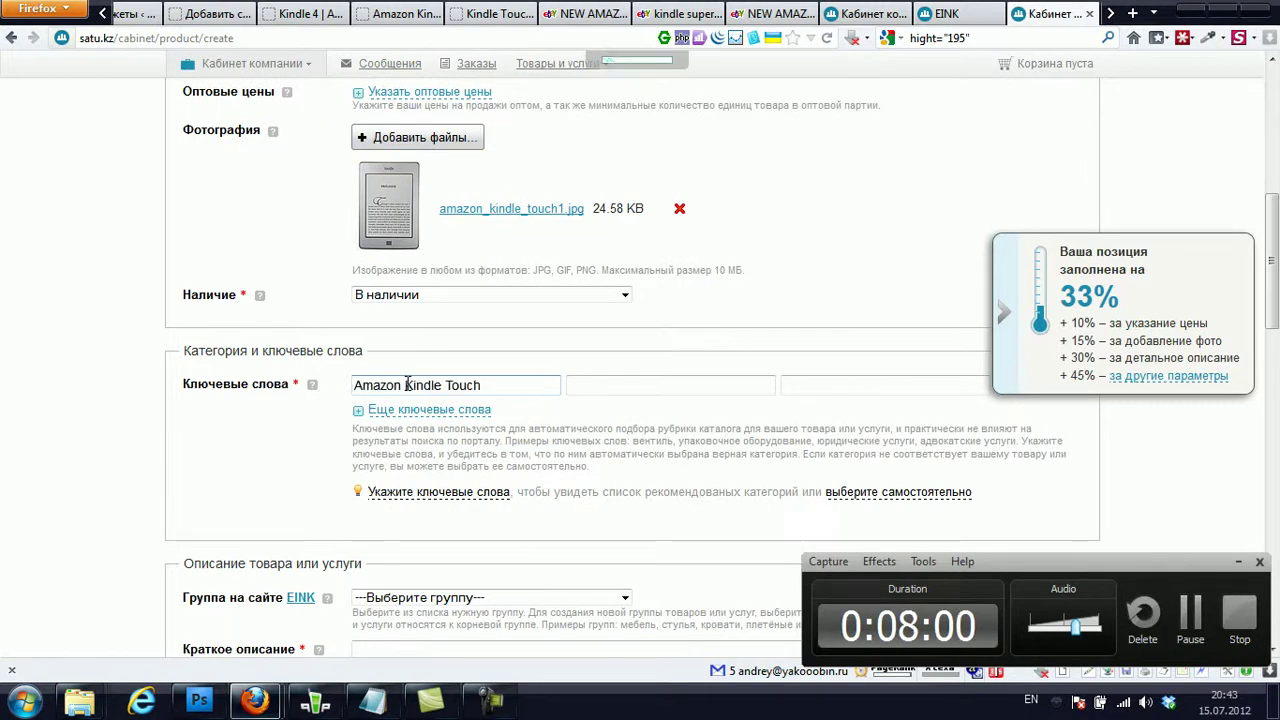
scroll(418, 400, down, 2)
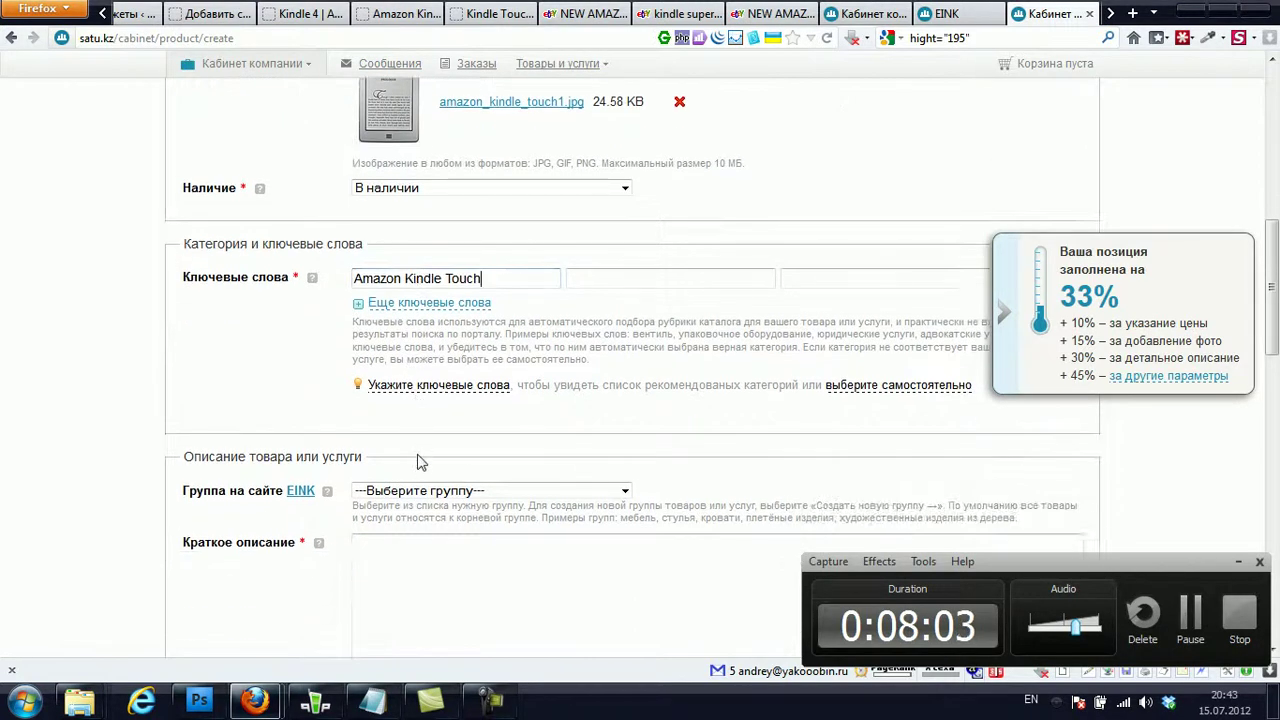
scroll(418, 472, down, 2)
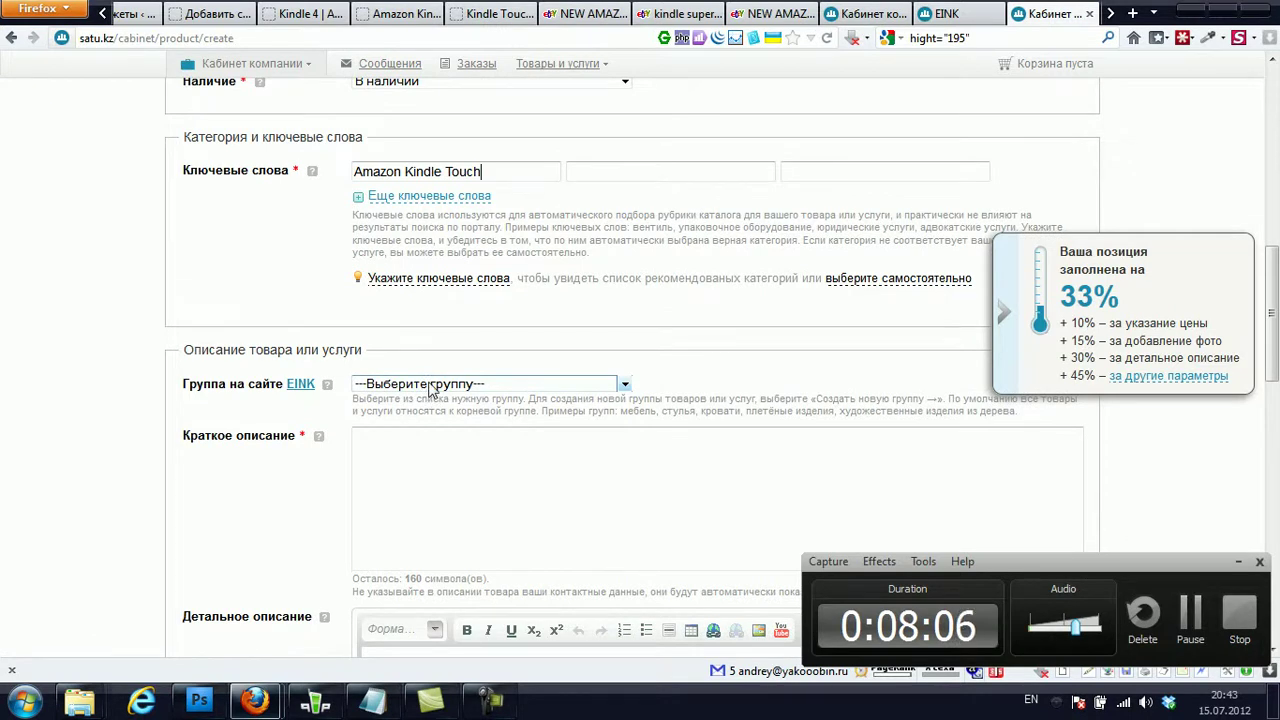
- Open the Группа на сайте list and close it without choosing a group
click(430, 388)
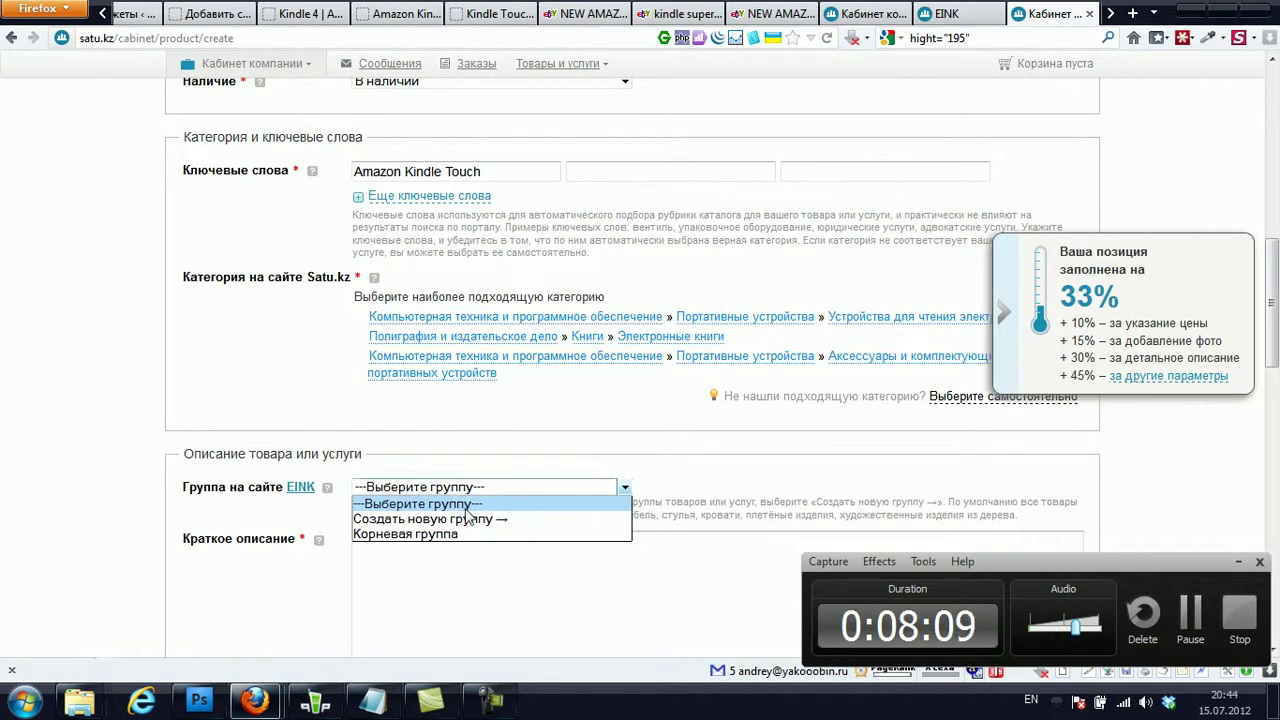
click(507, 468)
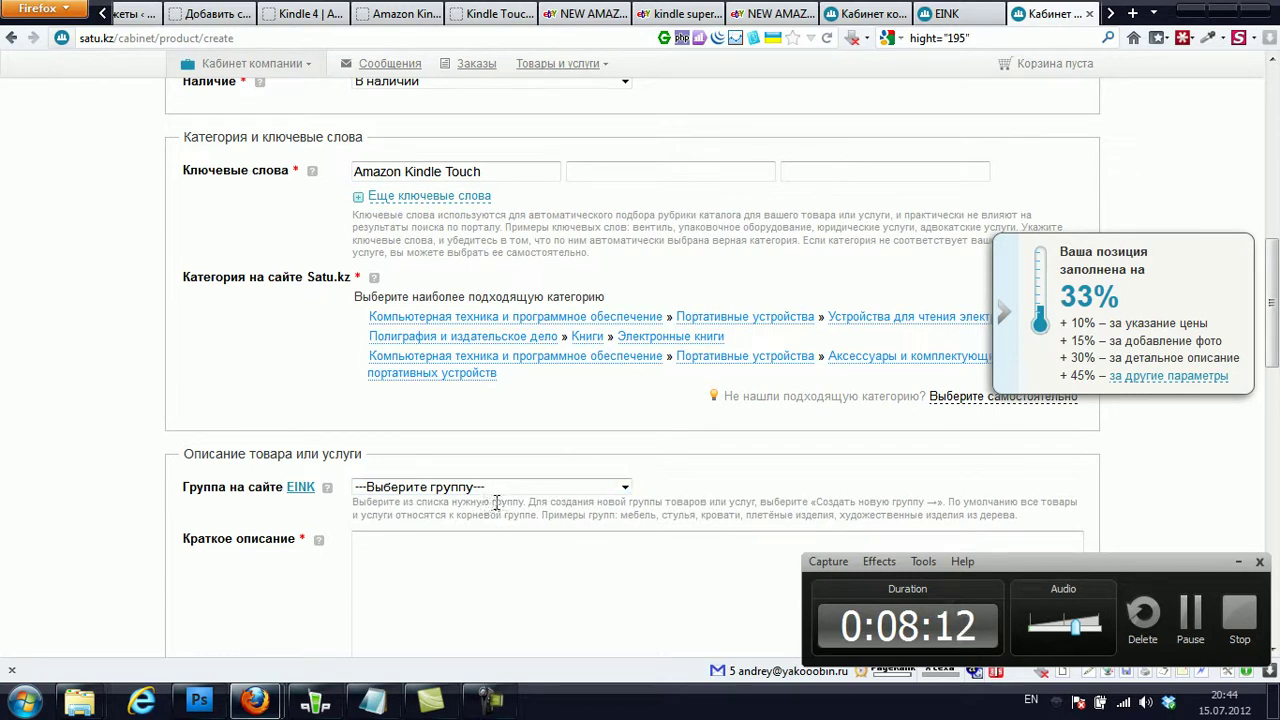
scroll(496, 502, down, 2)
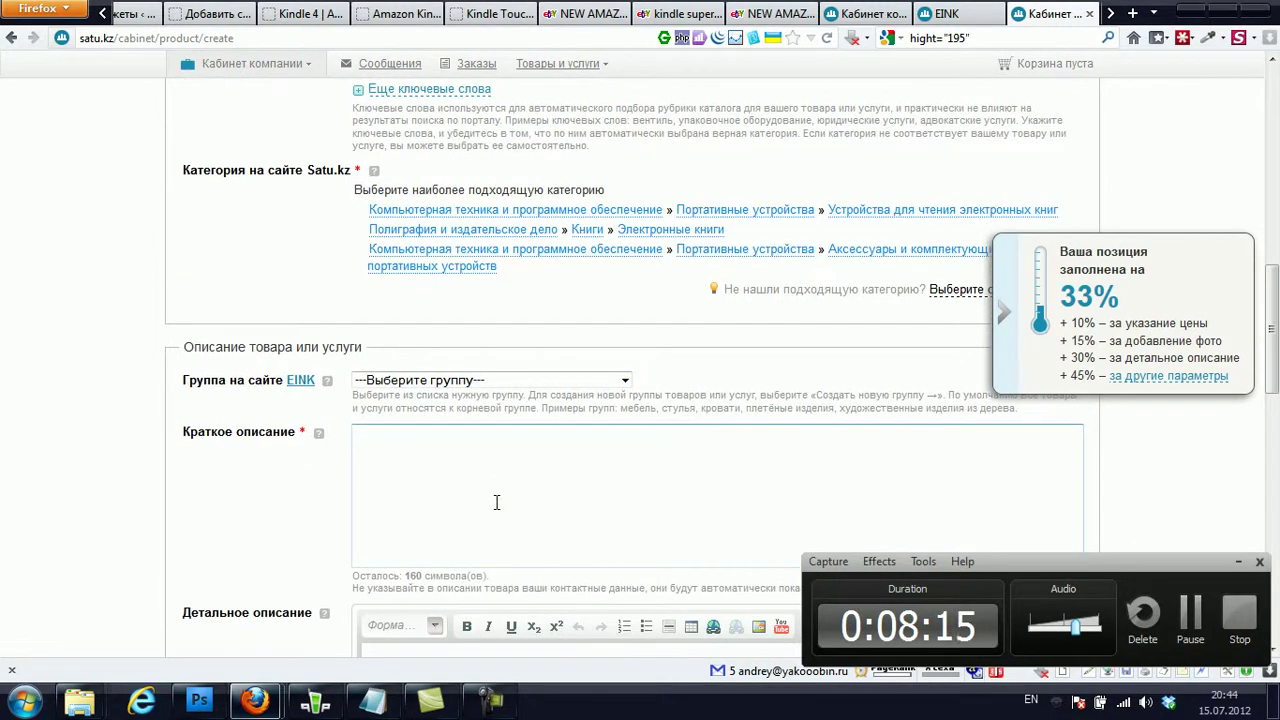
scroll(496, 502, down, 4)
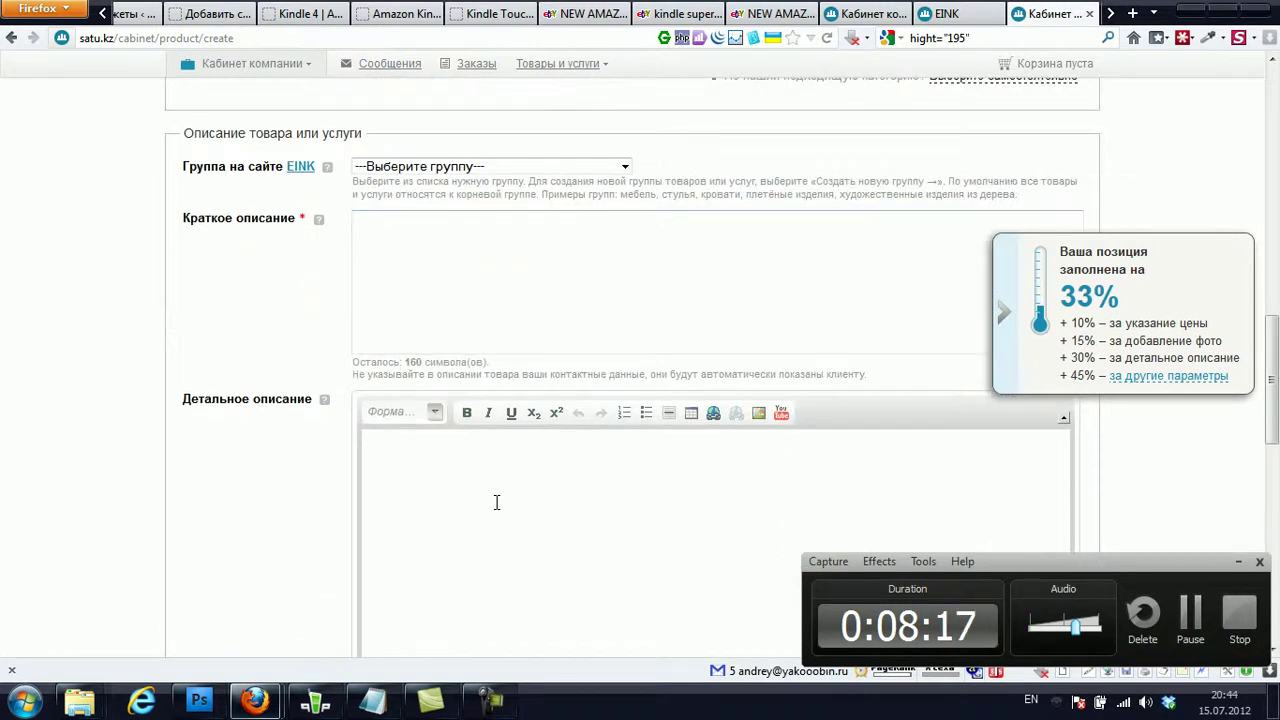
- Place the caret in Краткое описание, then switch to the eink.kz Kindle Touch page
click(458, 289)
scroll(458, 289, up, 6)
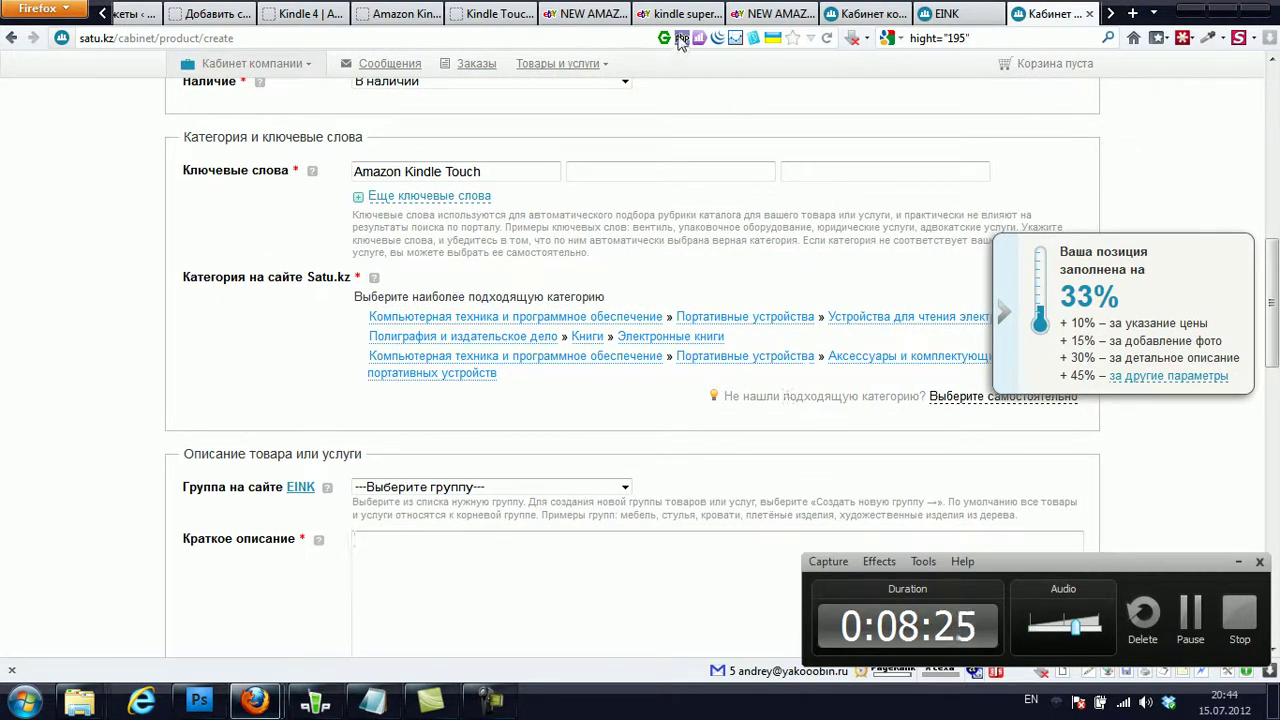
click(490, 13)
- Copy the eink.kz specs from 'Характеристики дисплея' onward and return to Satu.kz's short description
scroll(390, 340, down, 5)
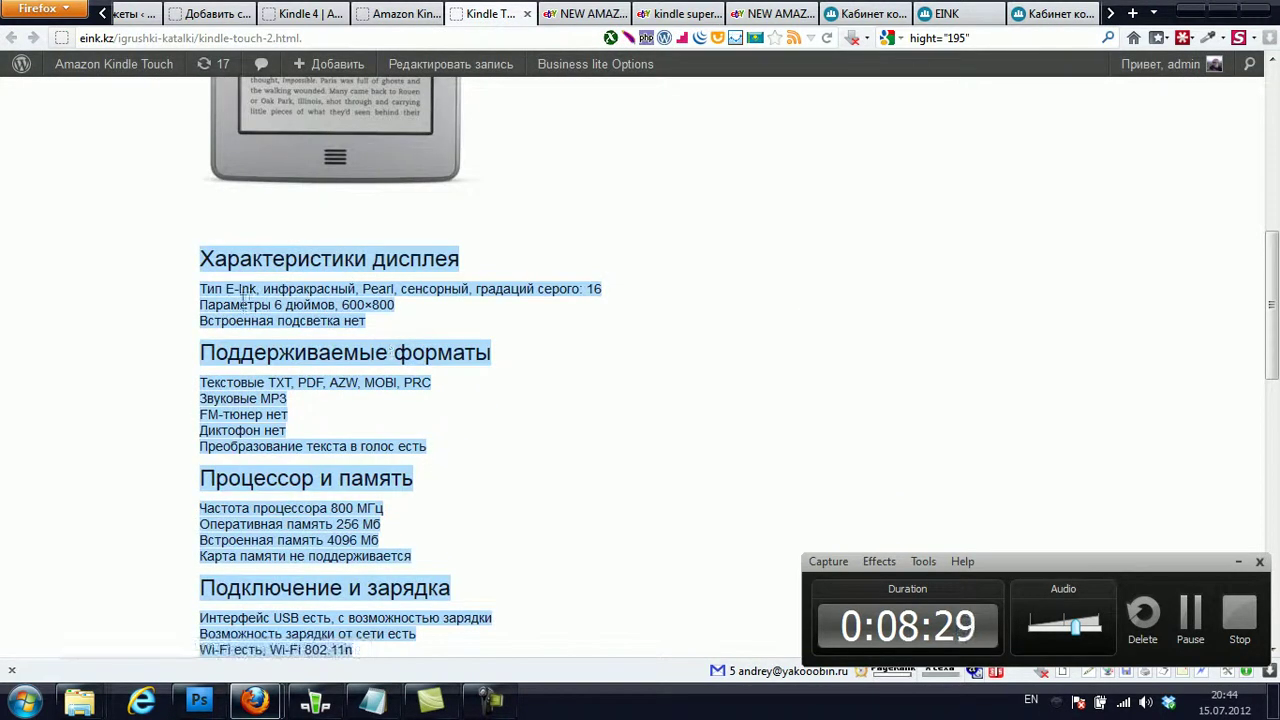
click(241, 263)
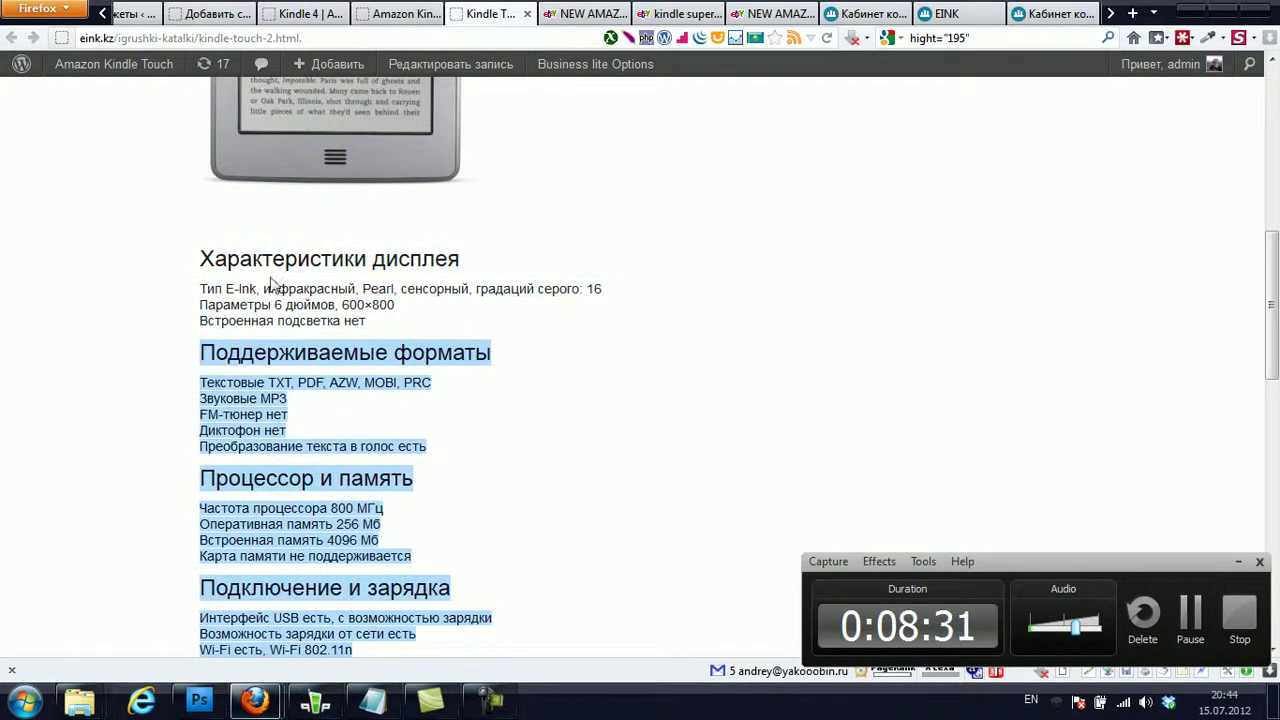
drag(204, 257, 596, 299)
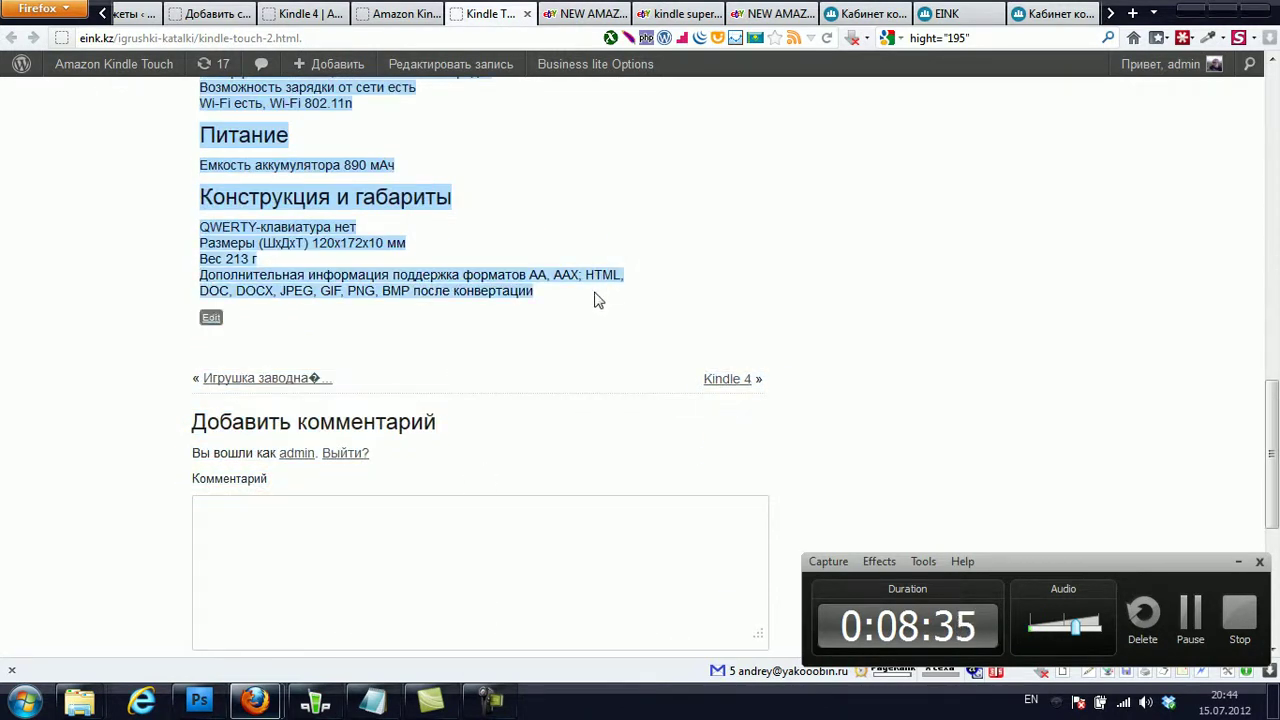
click(1057, 13)
click(444, 586)
- Paste the copied Kindle Touch specs into Краткое описание
text(Характеристики дисплея  Тип E-Ink, инфракрасный, Pearl, сенсорный, градаций серого: 16 Параметры 6 дюймов, 600×800 Встроенная подсветка нет Поддерживаемые форма)
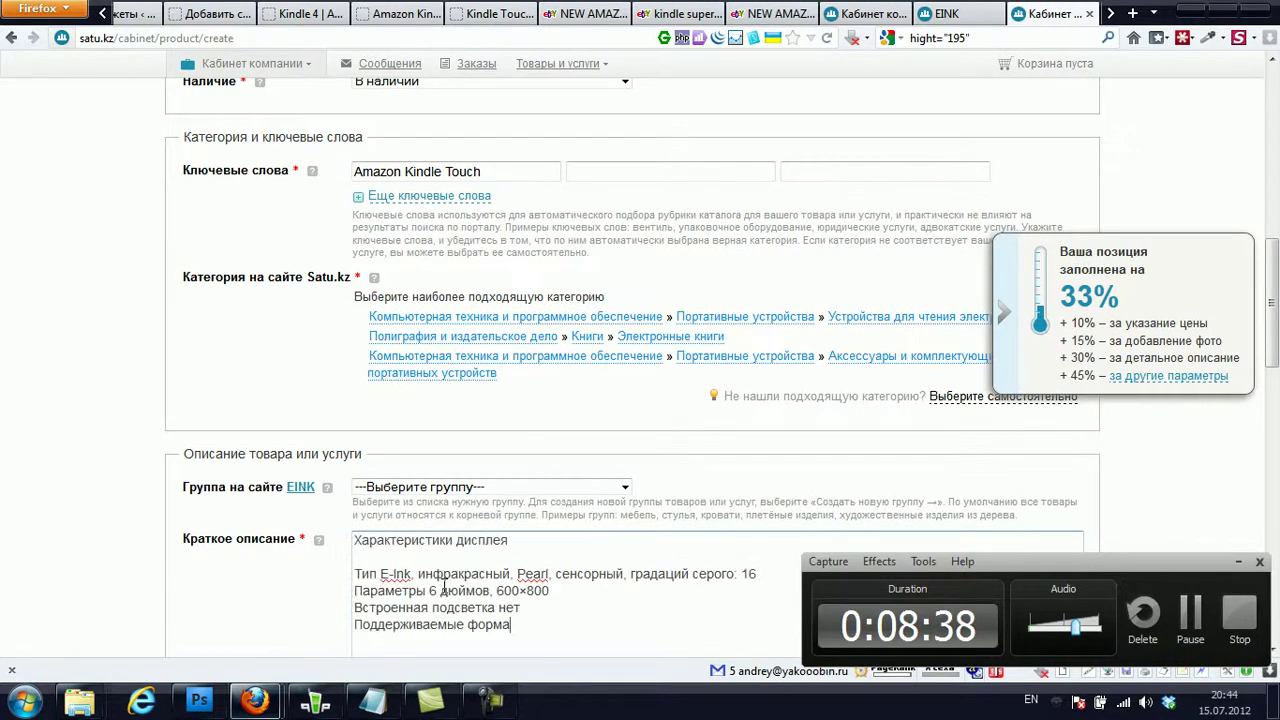
scroll(430, 400, down, 3)
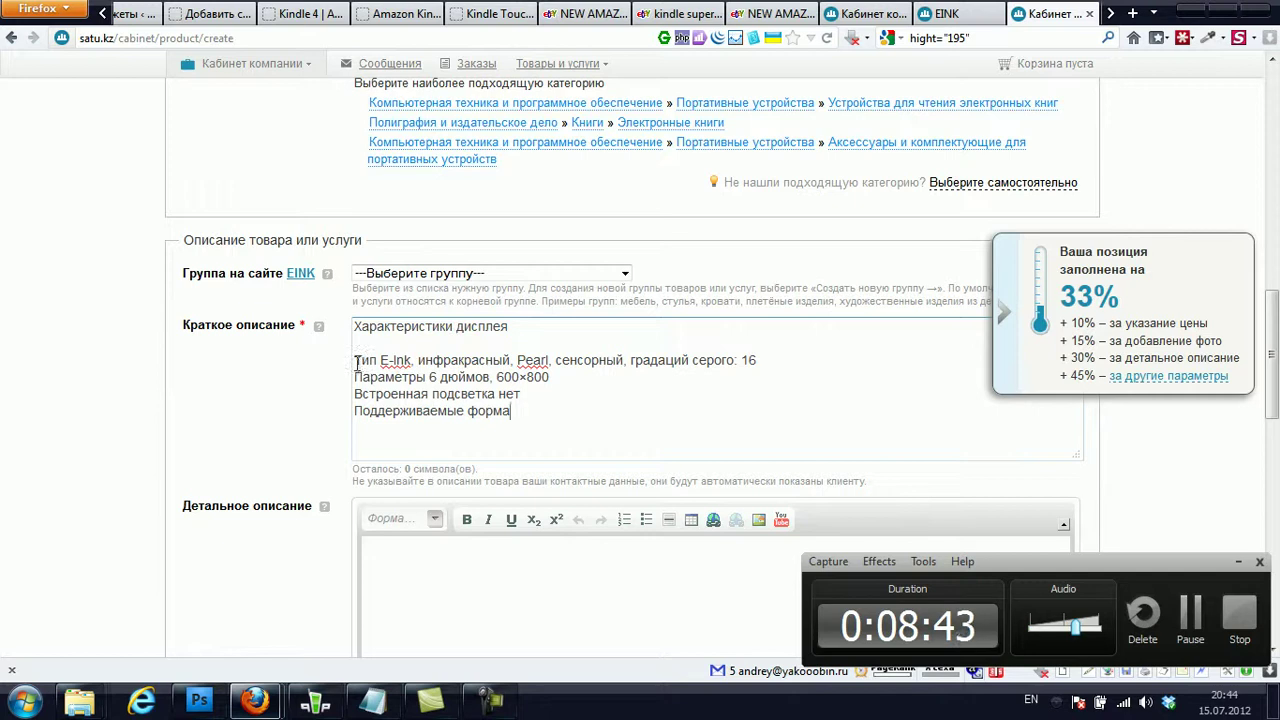
scroll(360, 360, down, 3)
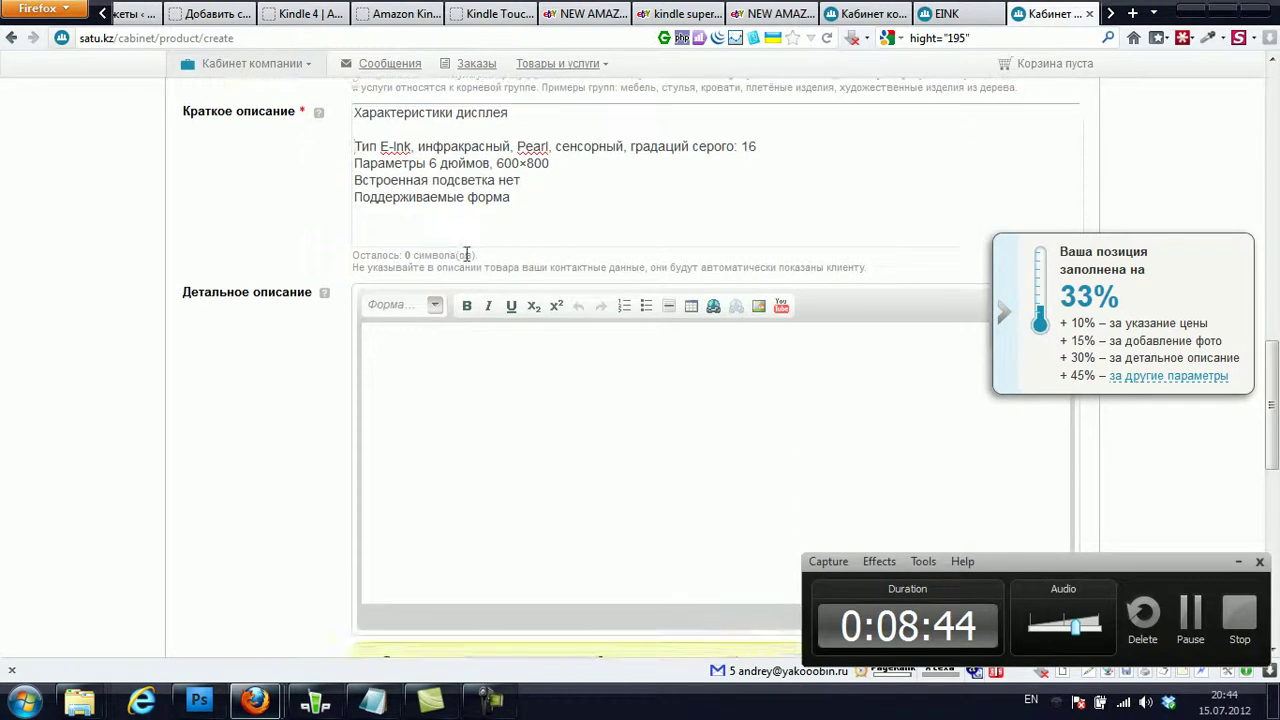
scroll(487, 212, up, 3)
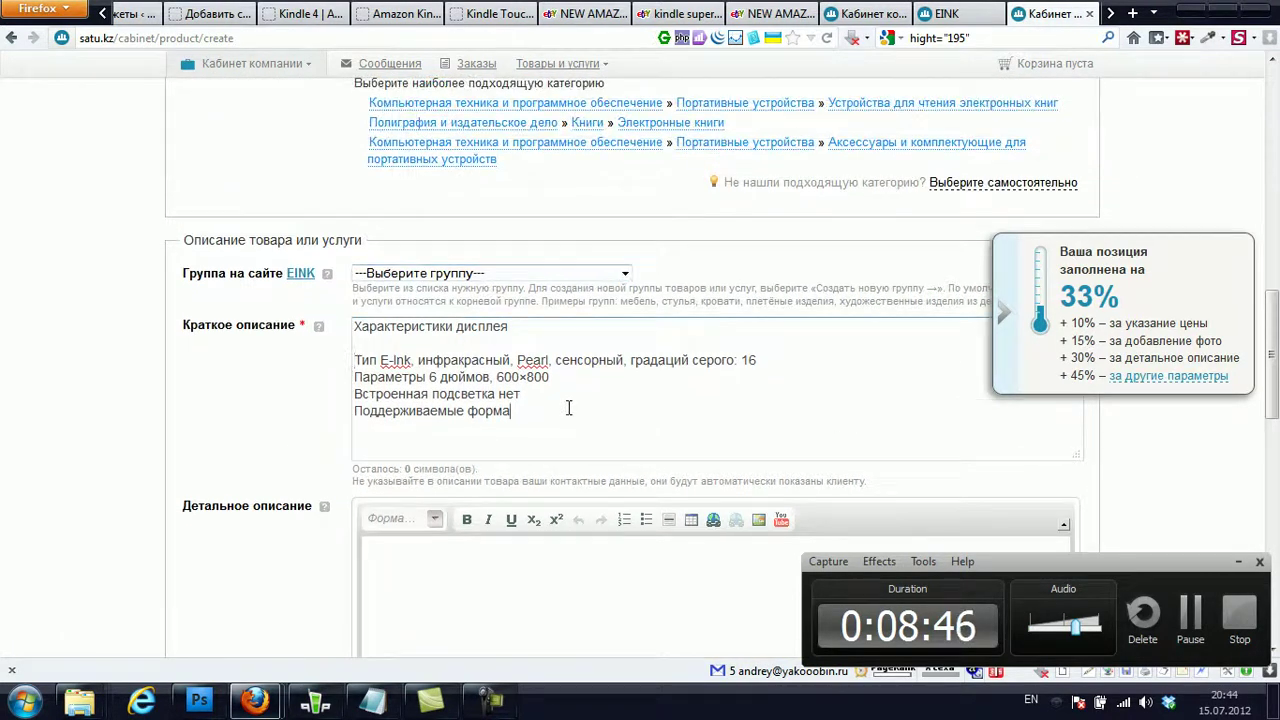
scroll(568, 407, up, 2)
scroll(568, 407, down, 2)
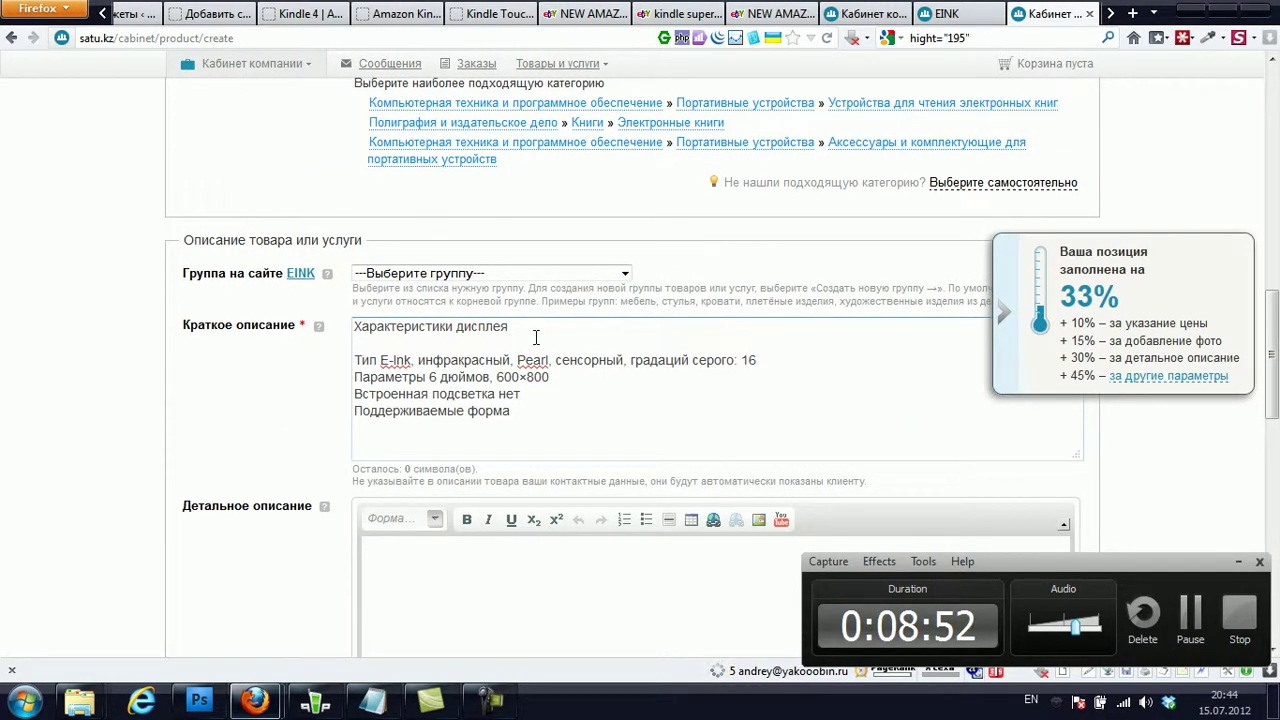
- Paste the full specs into Детальное описание
click(490, 540)
scroll(490, 520, down, 4)
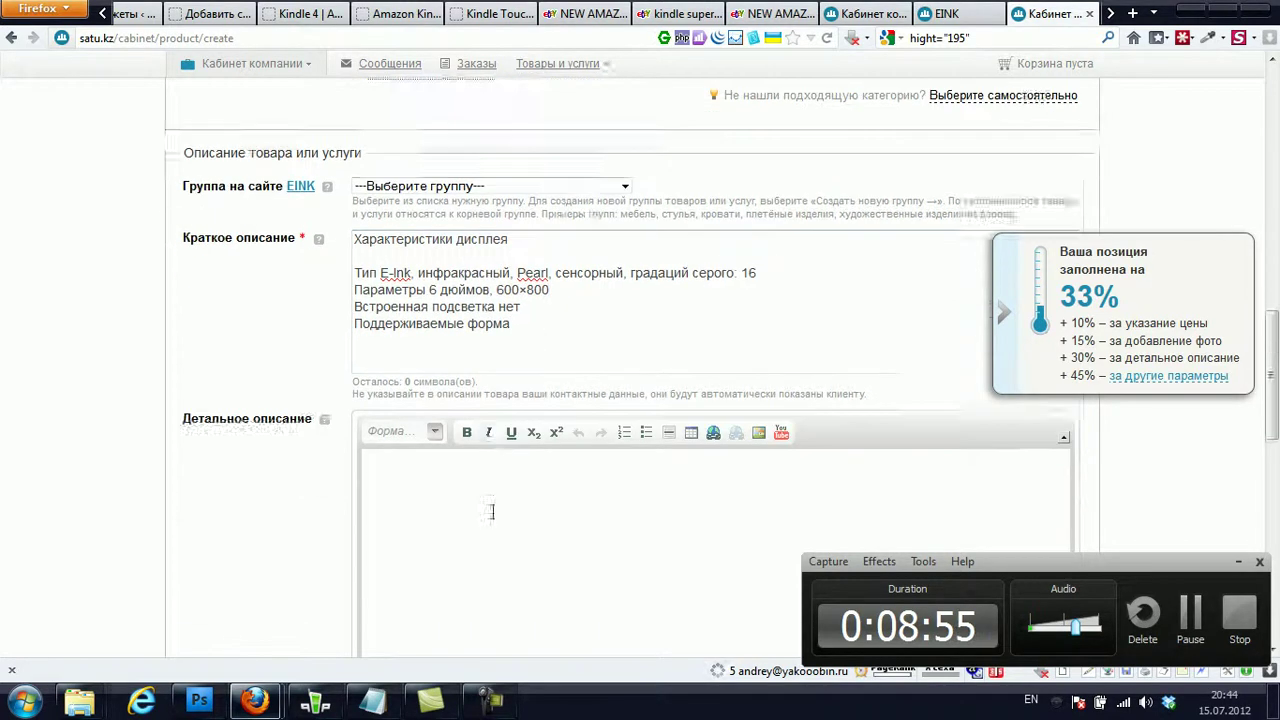
key(ctrl+v)
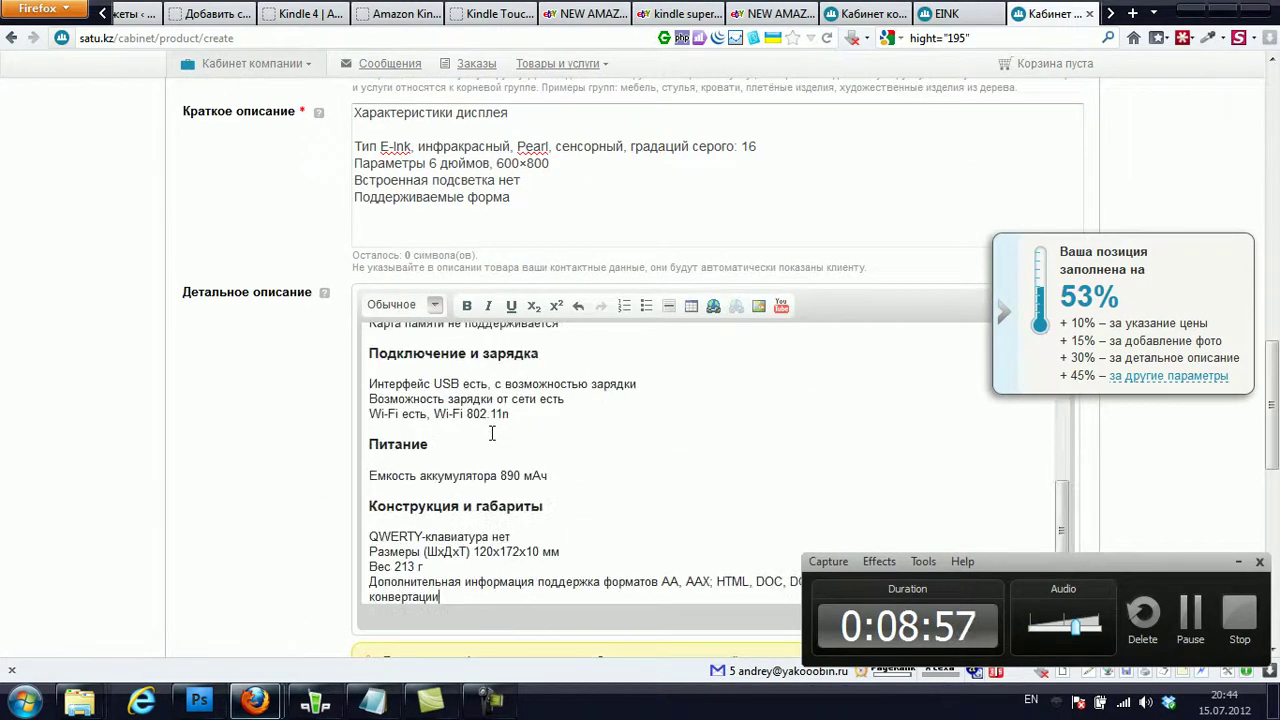
scroll(493, 432, up, 10)
- Select the short description text, then go to the eink.kz home page
drag(552, 222, 345, 94)
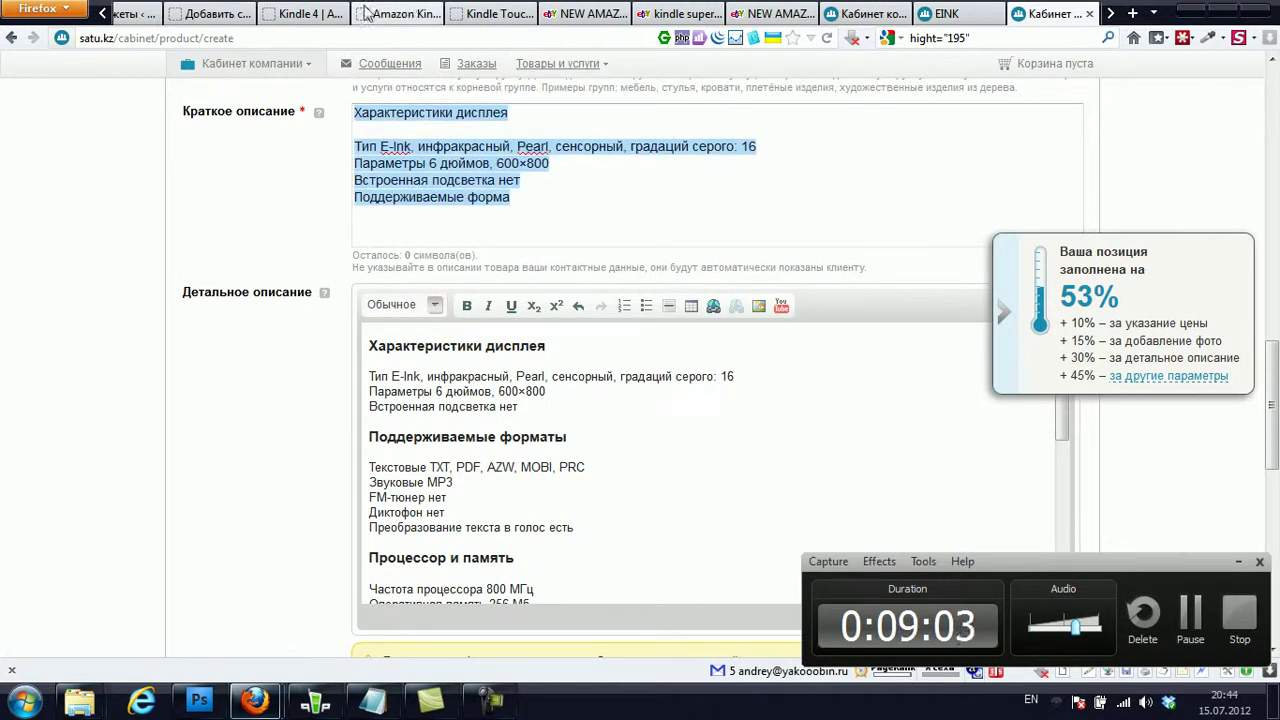
click(490, 14)
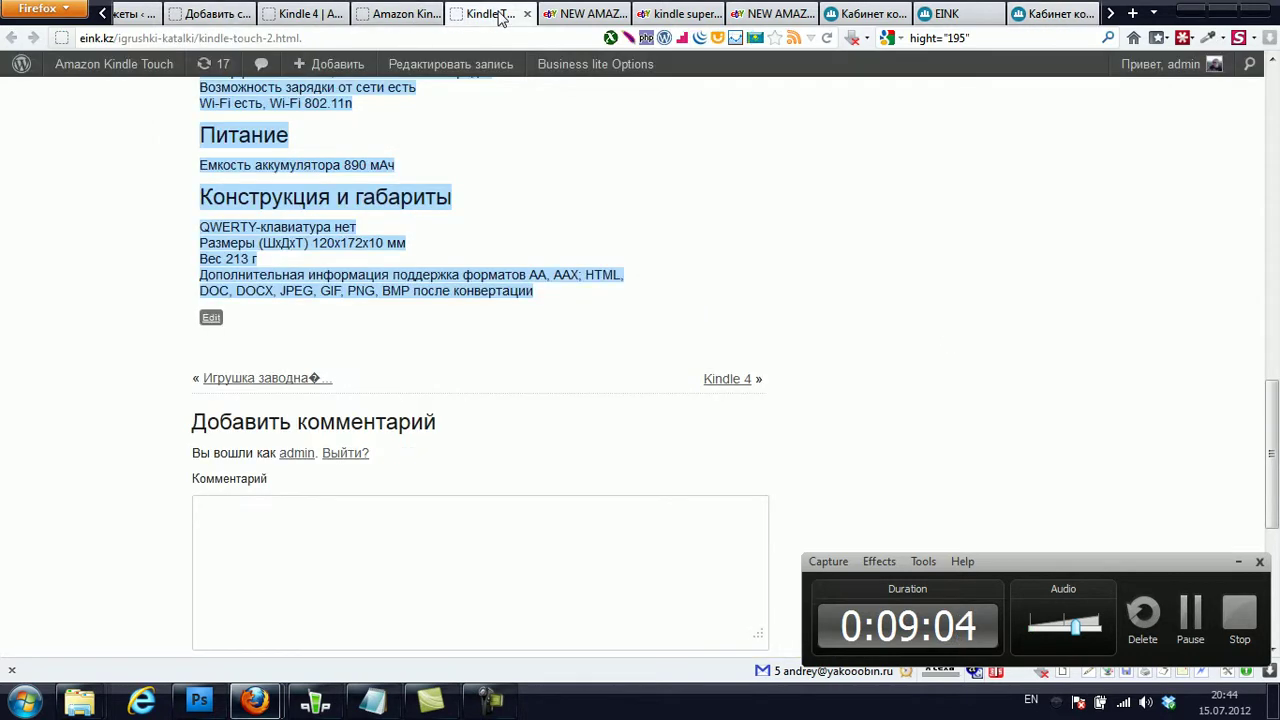
scroll(448, 108, up, 10)
click(345, 117)
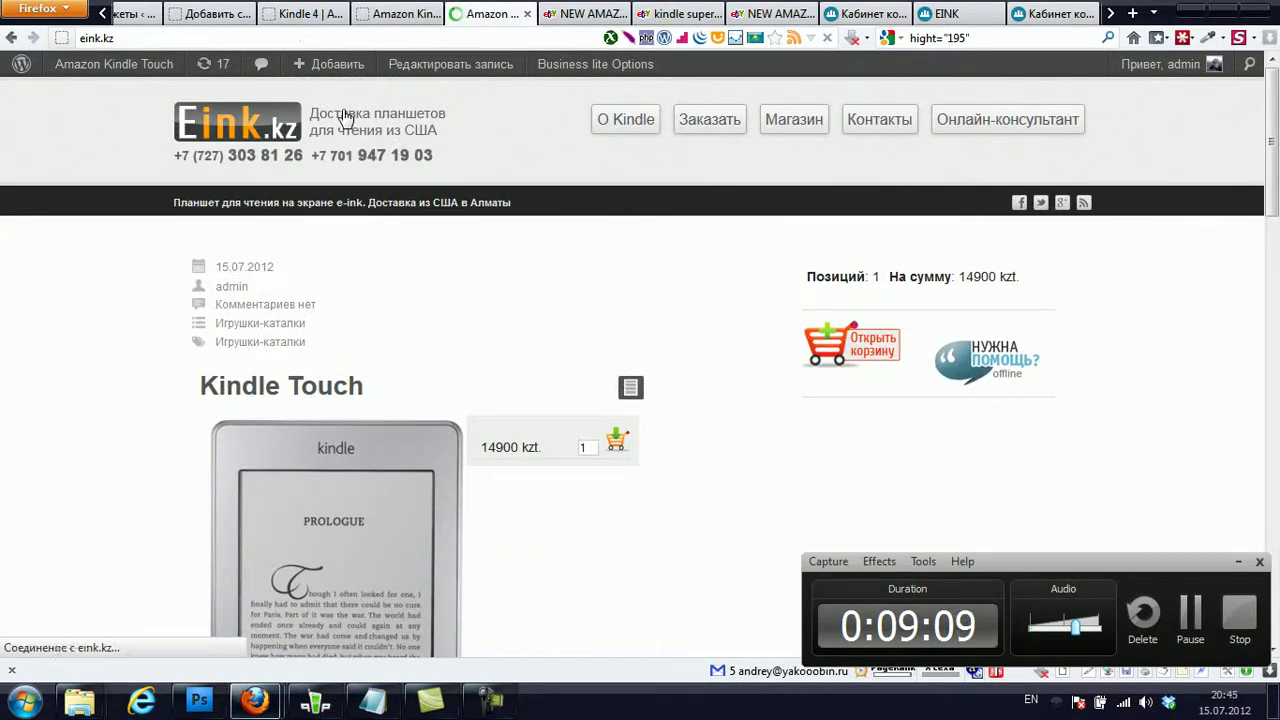